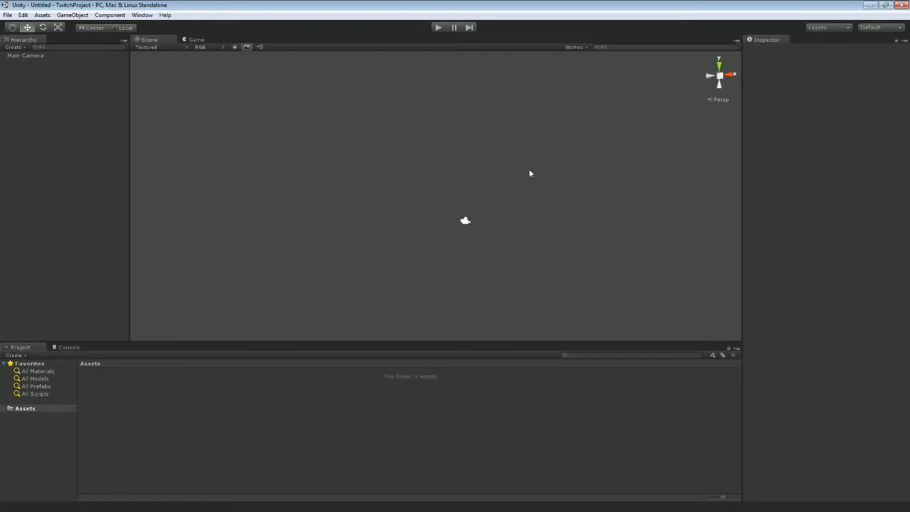
# Move the Firefox chat window out of the way and return to the Unity editor
pyautogui.hotkey('alt', 'Tab')
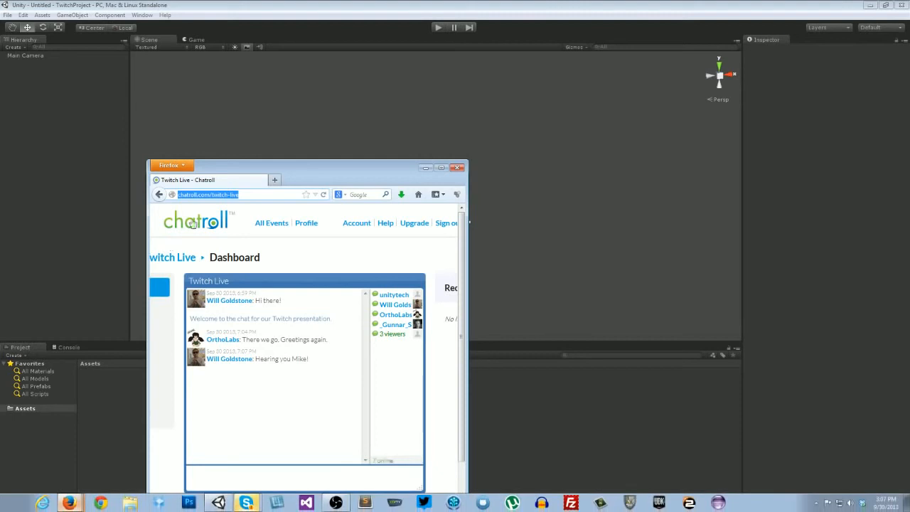
pyautogui.doubleClick(327, 169)
pyautogui.doubleClick(392, 8)
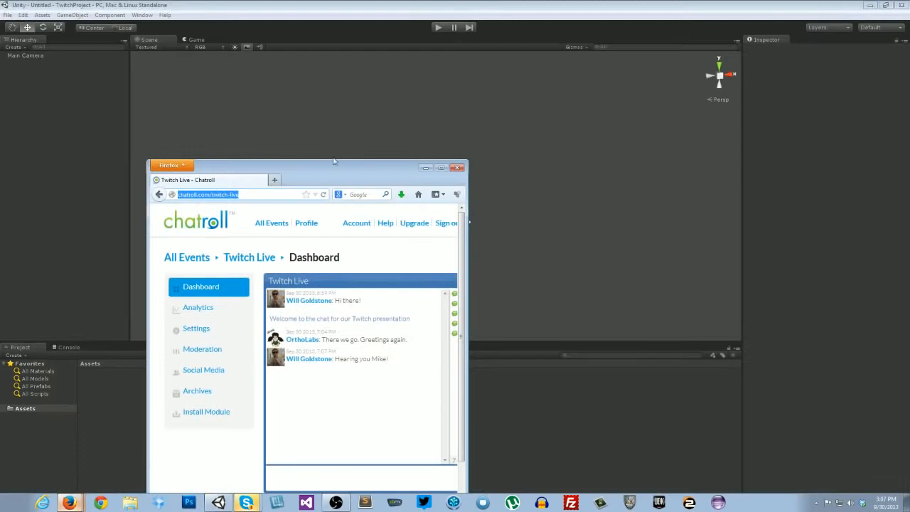
pyautogui.moveTo(334, 162); pyautogui.dragTo(326, 116)
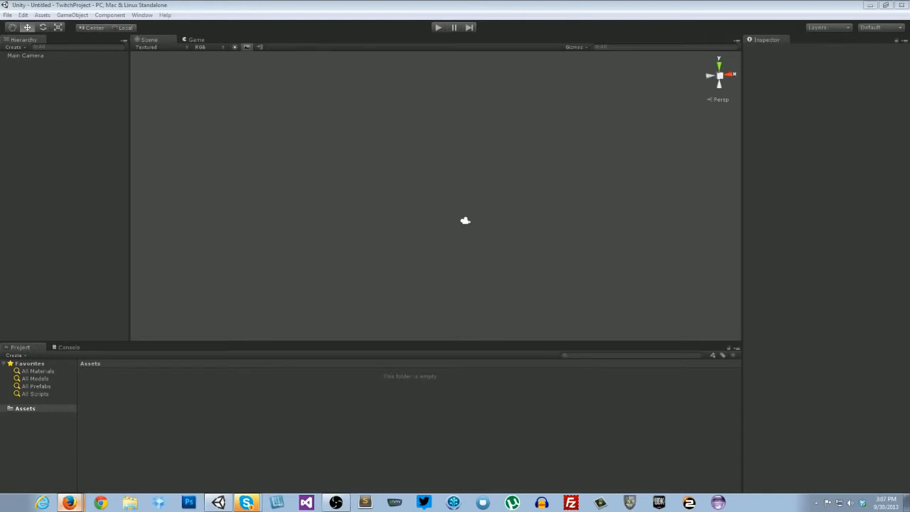
pyautogui.click(315, 204)
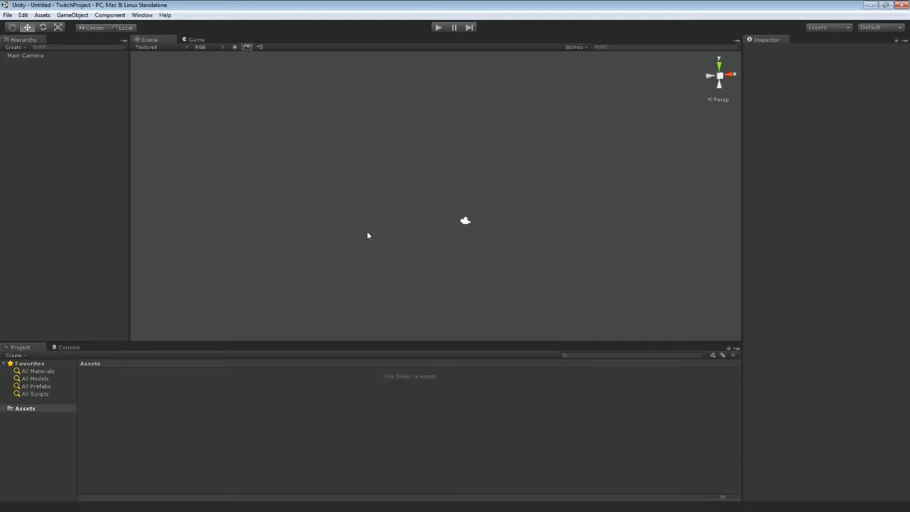
# Create a cube in the scene
pyautogui.click(72, 15)
pyautogui.moveTo(109, 41)
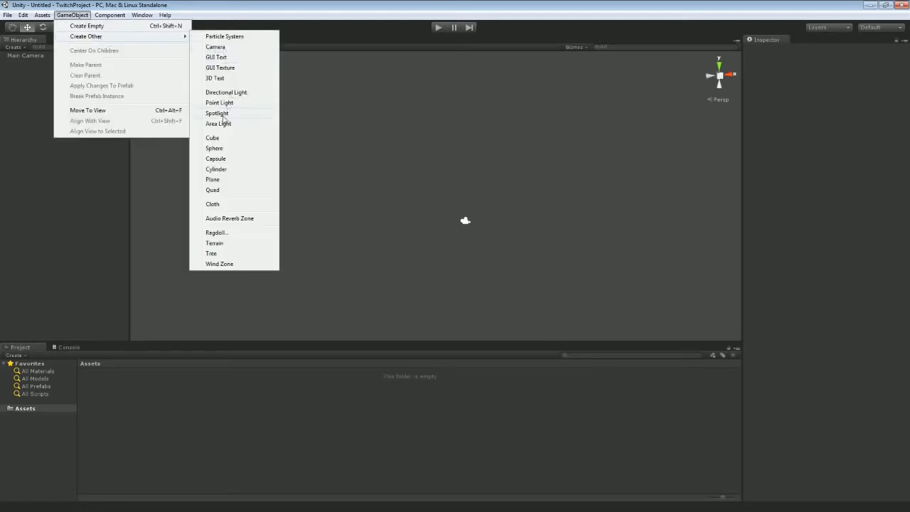
pyautogui.click(221, 139)
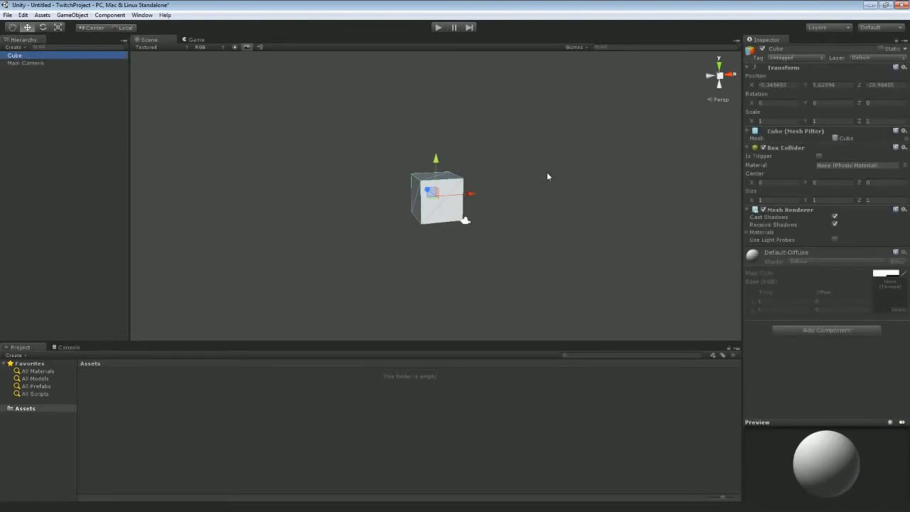
pyautogui.press('d')
pyautogui.moveTo(552, 172); pyautogui.dragTo(519, 167, button='right')
pyautogui.press('a')
# Set the cube's position to 0, 0, 0
pyautogui.click(776, 85)
pyautogui.write('0')
pyautogui.press('Tab')
pyautogui.write('0')
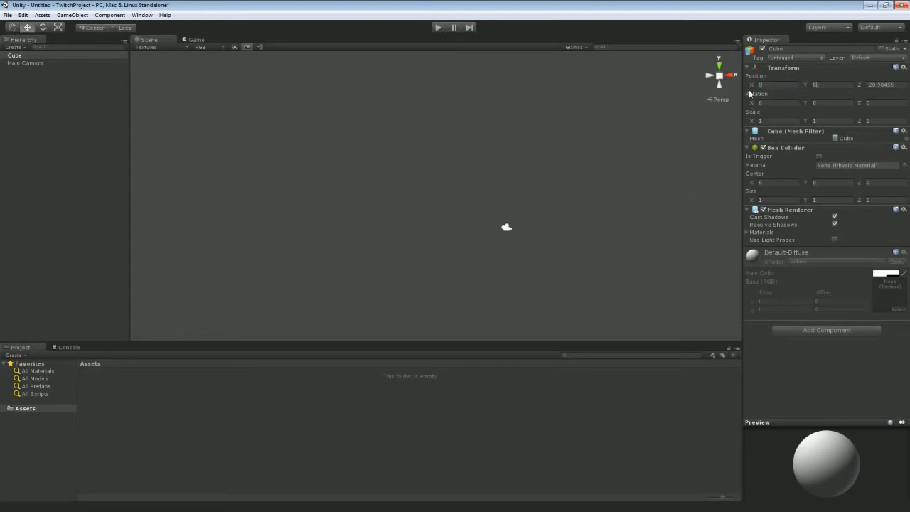
pyautogui.press('Tab')
pyautogui.write('0')
# Select the main camera in the scene and look at its preview of the cube
pyautogui.press('w')
pyautogui.press('d')
pyautogui.moveTo(565, 152); pyautogui.dragTo(522, 165, button='right')
pyautogui.click(480, 230)
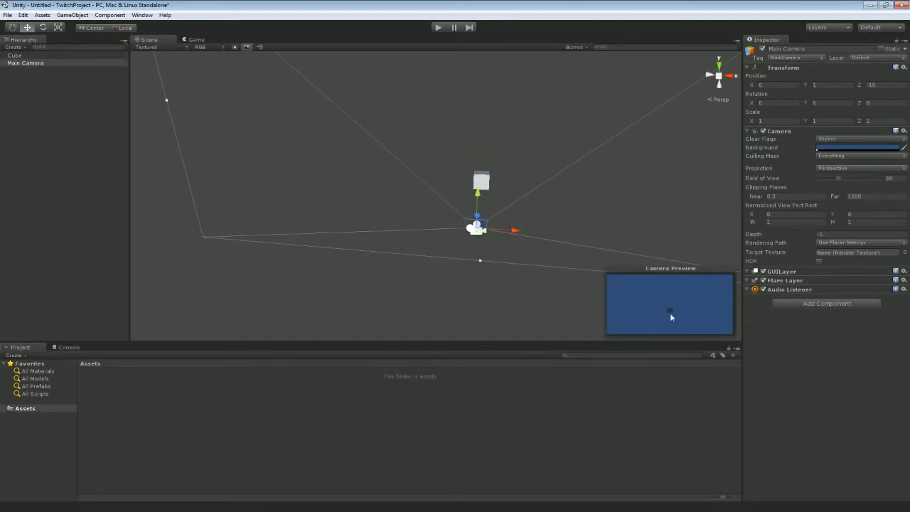
pyautogui.moveTo(537, 137); pyautogui.dragTo(536, 126, button='right')
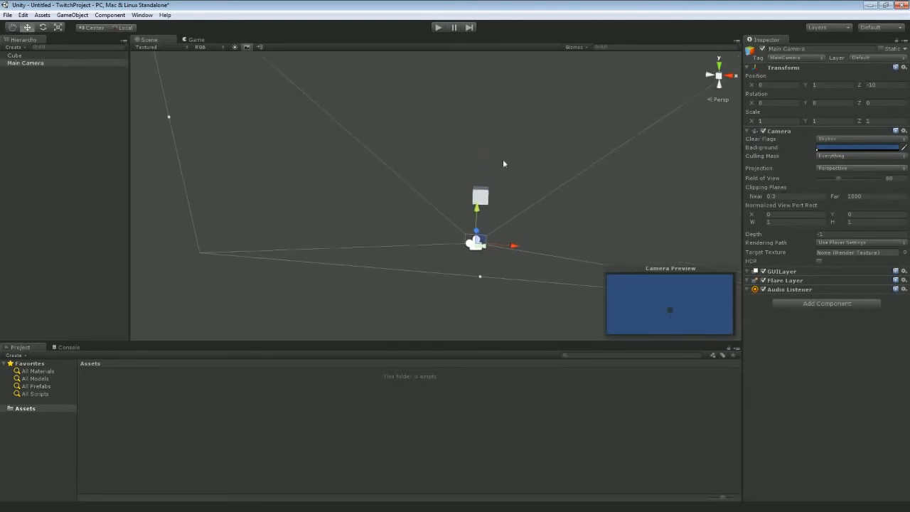
# Set the cube's Y rotation to 45
pyautogui.click(485, 192)
pyautogui.press('w')
pyautogui.moveTo(523, 158); pyautogui.dragTo(548, 153, button='right')
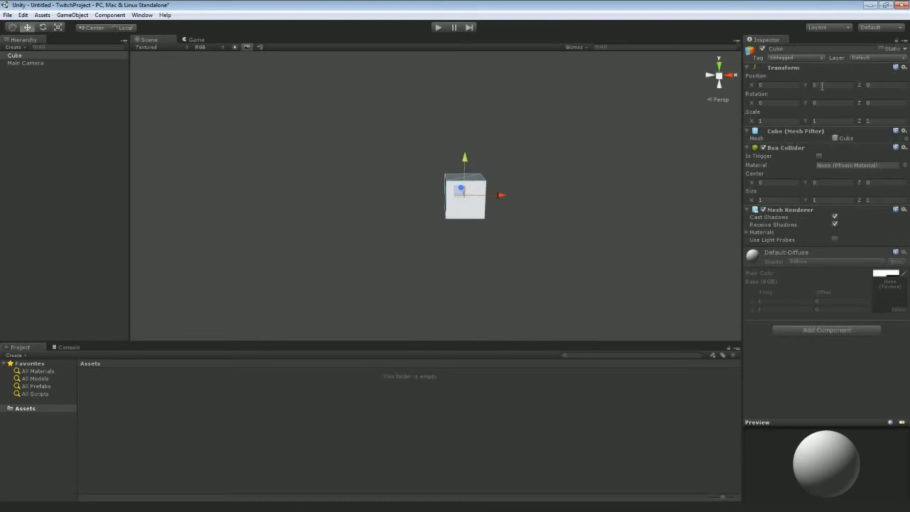
pyautogui.write('45')
pyautogui.press('Return')
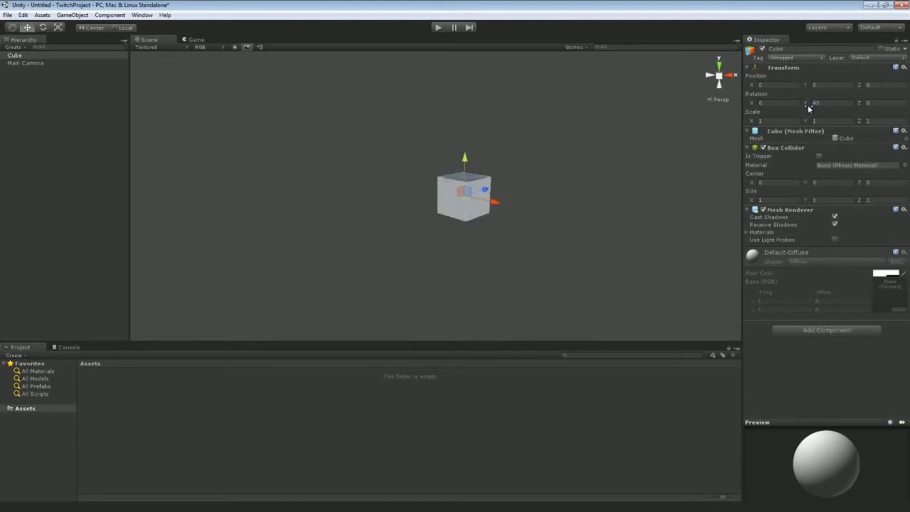
# Move the main camera along its Z axis closer to the cube, to about Z -3.87
pyautogui.moveTo(589, 212); pyautogui.dragTo(508, 241, button='right')
pyautogui.click(304, 248)
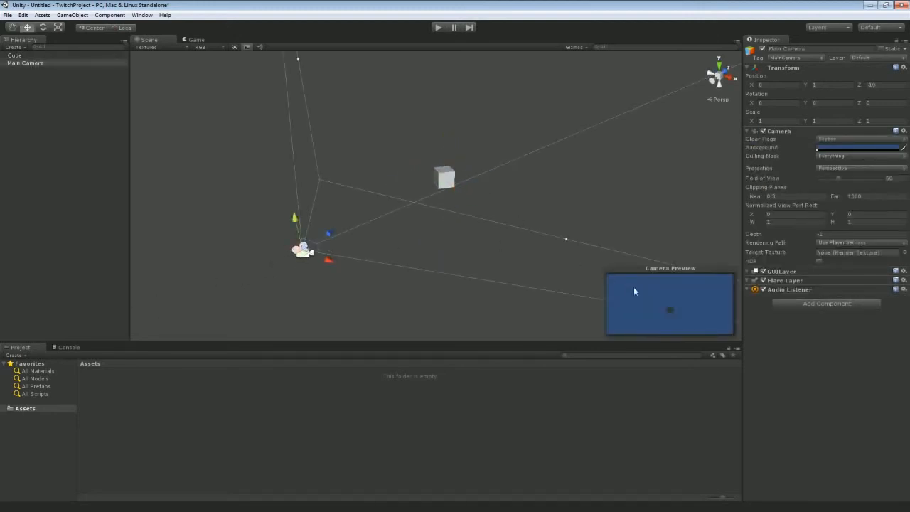
pyautogui.moveTo(538, 125); pyautogui.dragTo(461, 155, button='right')
pyautogui.moveTo(393, 164); pyautogui.dragTo(559, 136)
pyautogui.moveTo(559, 136); pyautogui.dragTo(550, 118, button='right')
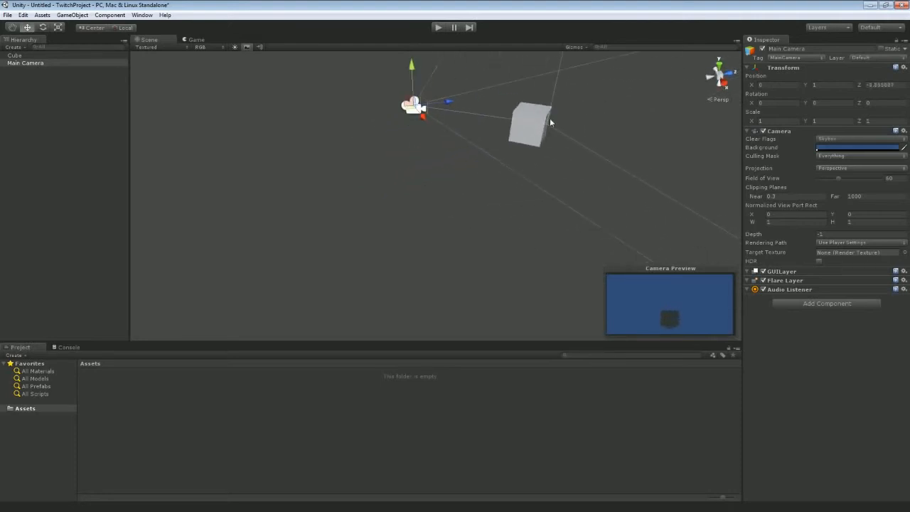
# Check the main camera's view of the cube in the Game view and return to the Scene view
pyautogui.click(539, 112)
pyautogui.click(418, 108)
pyautogui.click(195, 40)
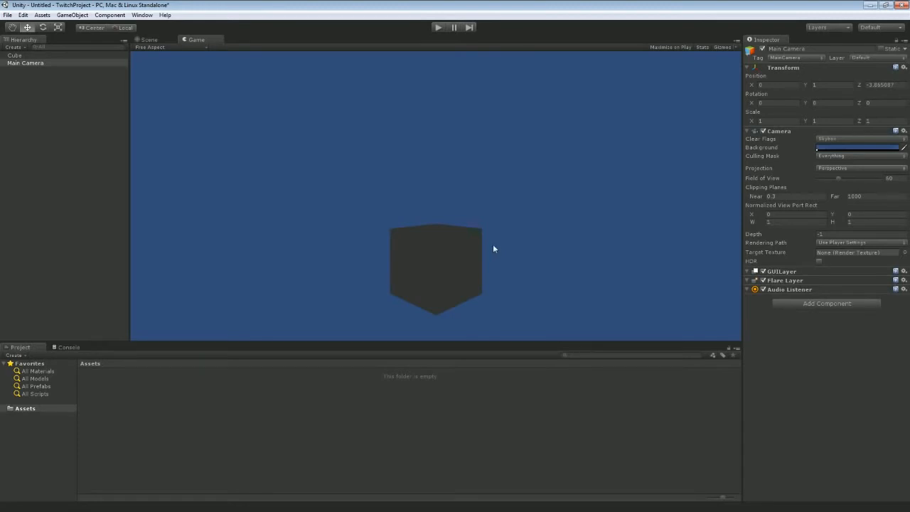
pyautogui.click(147, 40)
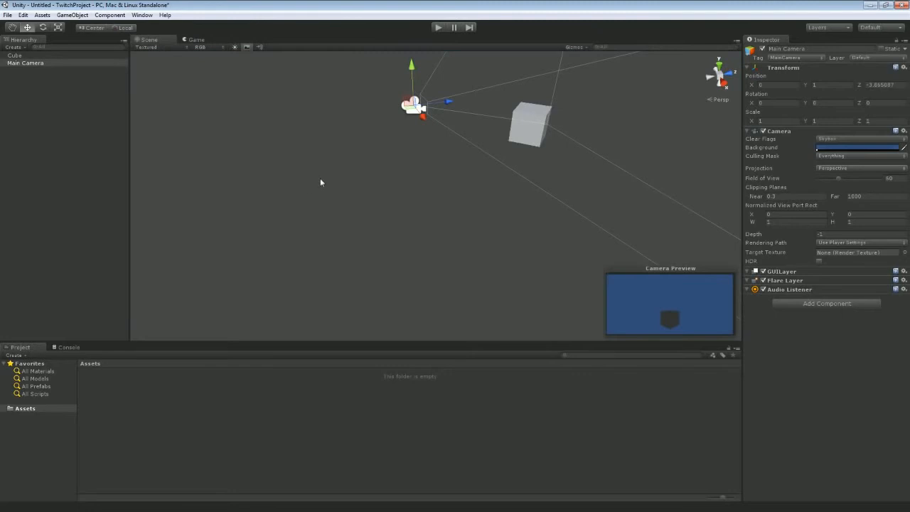
pyautogui.moveTo(320, 183); pyautogui.dragTo(380, 165, button='right')
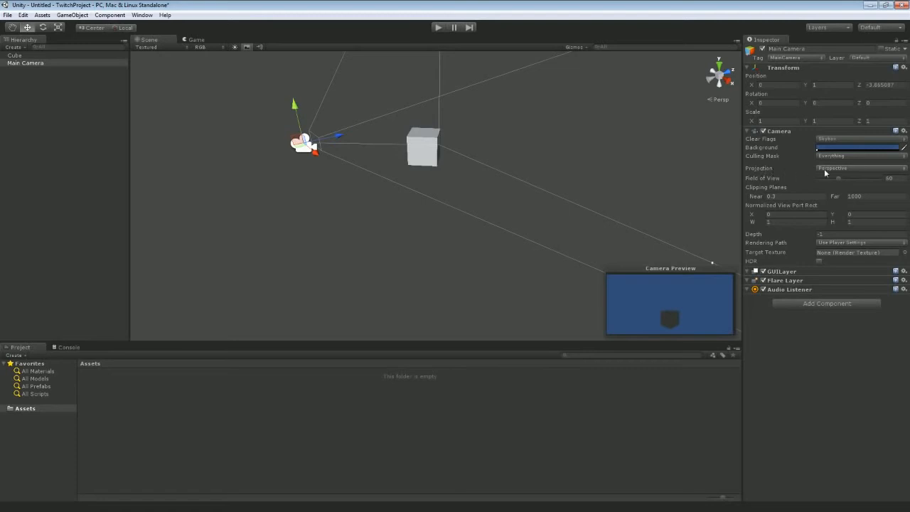
# Try Orthographic projection on the main camera, inspect its view volume, and switch it back to Perspective
pyautogui.click(825, 173)
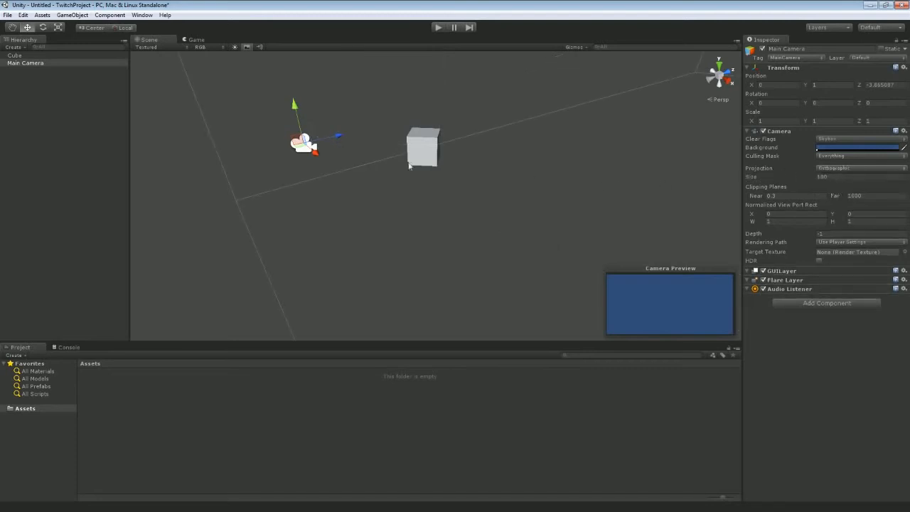
pyautogui.keyDown('alt'); pyautogui.moveTo(388, 191); pyautogui.dragTo(535, 154); pyautogui.keyUp('alt')
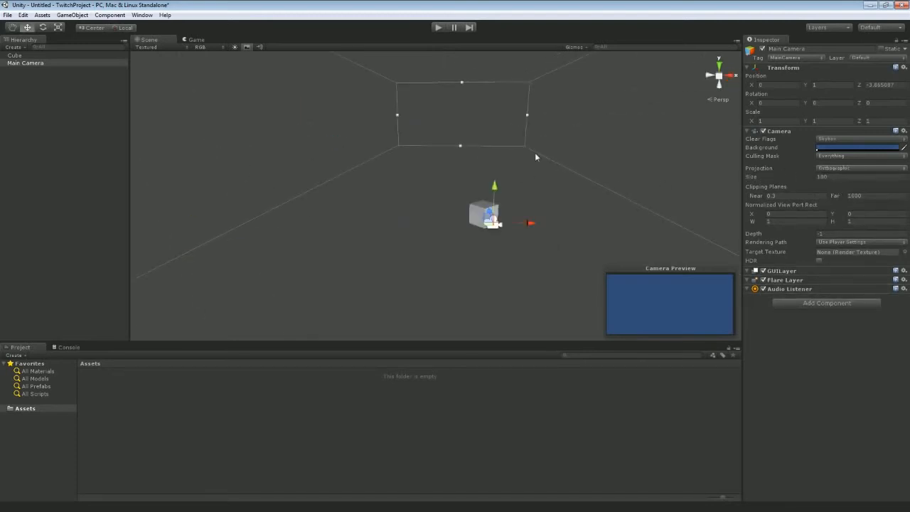
pyautogui.click(851, 168)
pyautogui.click(841, 178)
pyautogui.keyDown('alt'); pyautogui.moveTo(576, 152); pyautogui.dragTo(739, 157); pyautogui.keyUp('alt')
# Set the main camera's projection to Orthographic and reduce its size to about -2.21
pyautogui.click(837, 169)
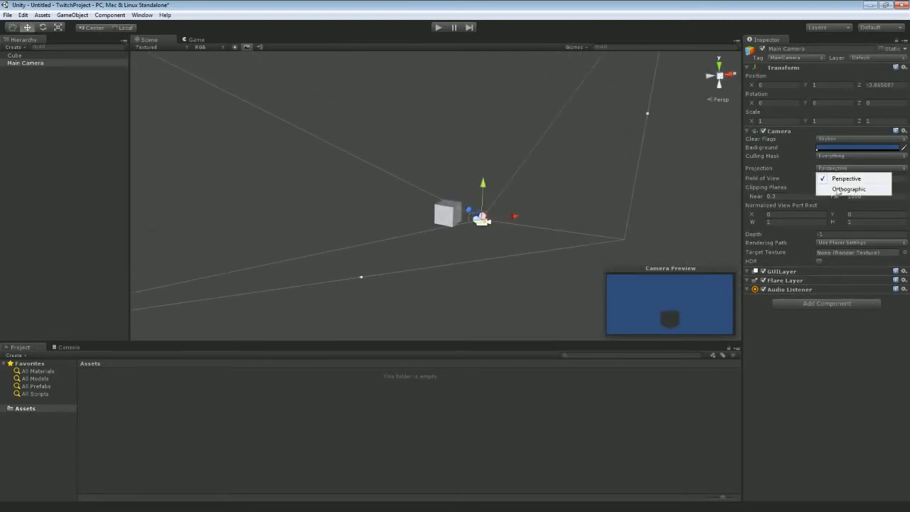
pyautogui.click(833, 189)
pyautogui.moveTo(800, 182); pyautogui.dragTo(84, 162)
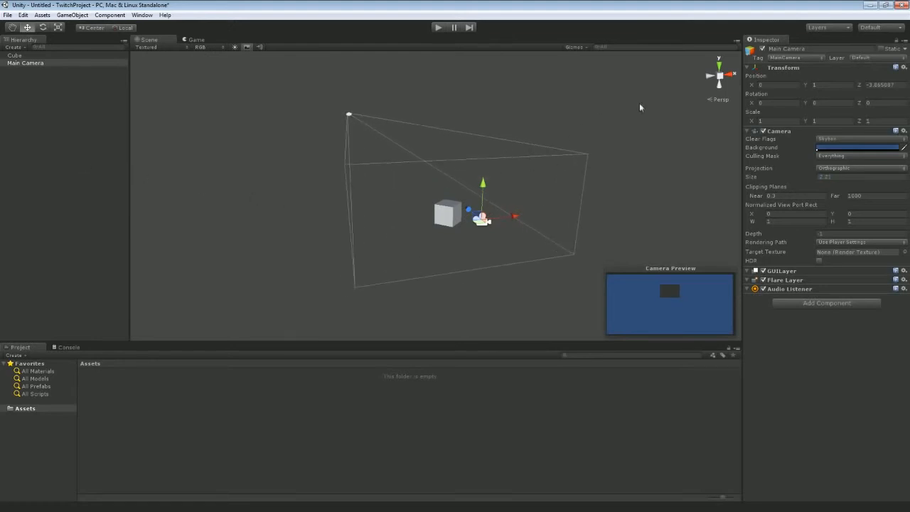
# Check the orthographic camera's result in the Game view and return to the Scene view
pyautogui.keyDown('alt'); pyautogui.moveTo(640, 106); pyautogui.dragTo(549, 112); pyautogui.keyUp('alt')
pyautogui.scroll(4, 604, 109)
pyautogui.click(203, 39)
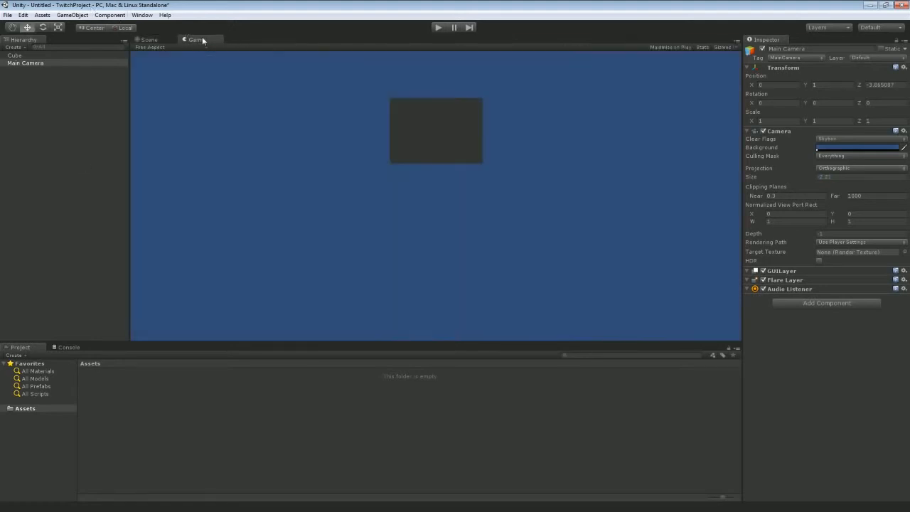
pyautogui.click(148, 40)
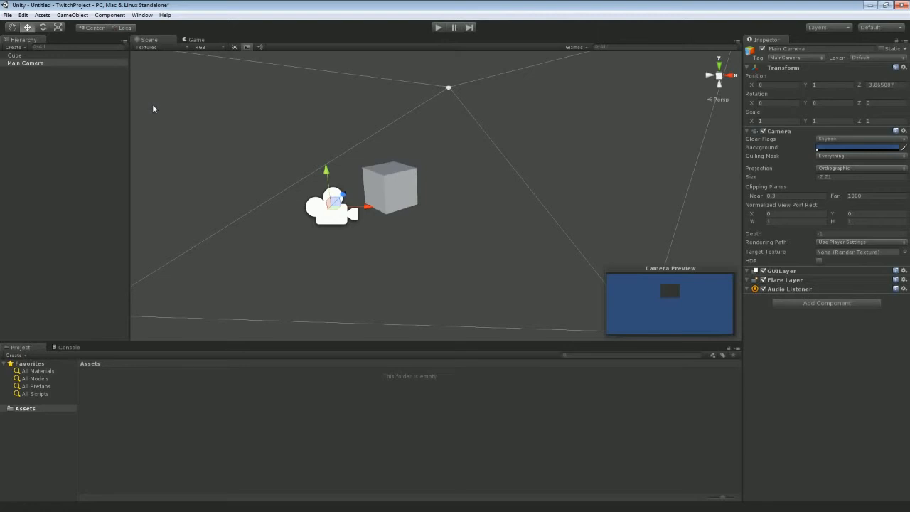
# Set the cube's Y rotation to 0 and its X position to 5
pyautogui.click(387, 182)
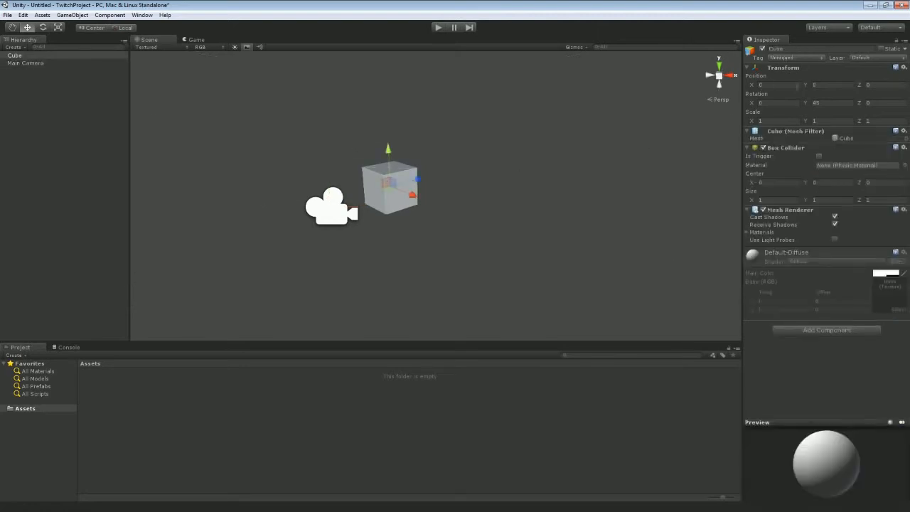
pyautogui.click(806, 87)
pyautogui.click(780, 86)
pyautogui.click(829, 103)
pyautogui.write('0')
pyautogui.press('Return')
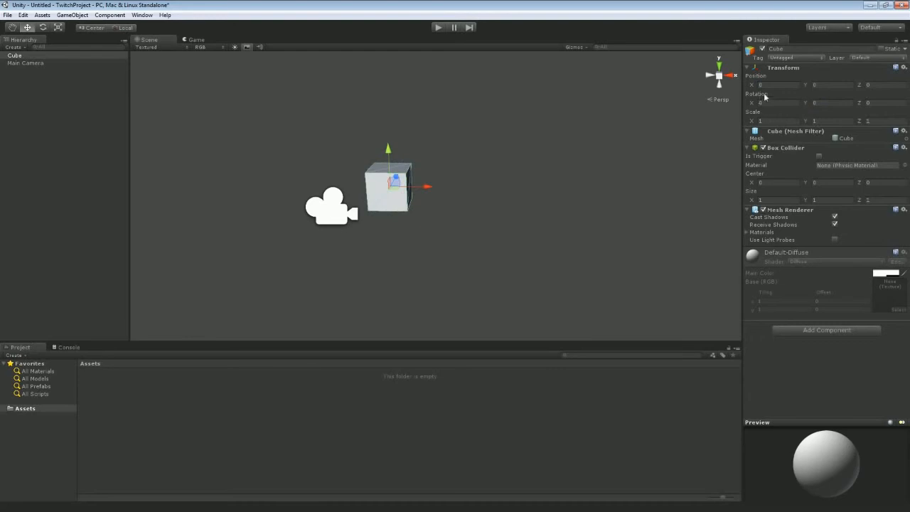
pyautogui.write('5')
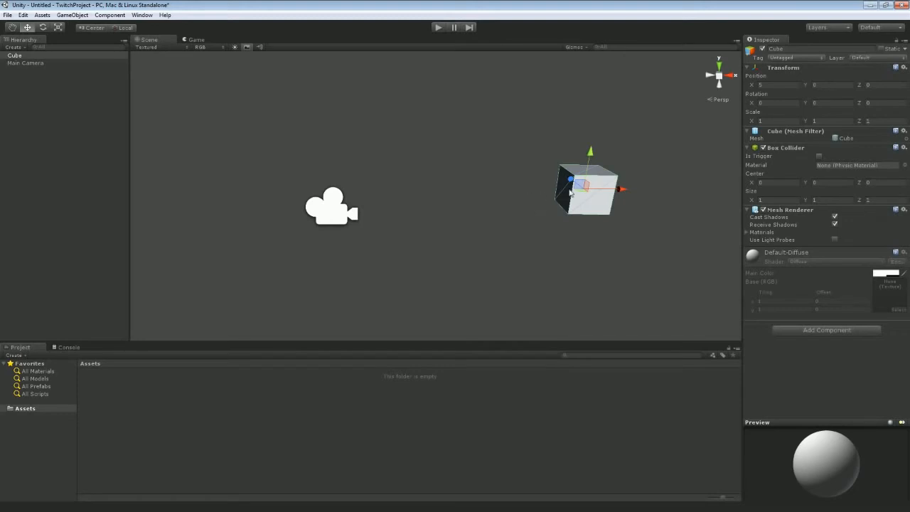
# Create a sphere in the scene
pyautogui.click(109, 15)
pyautogui.moveTo(78, 15)
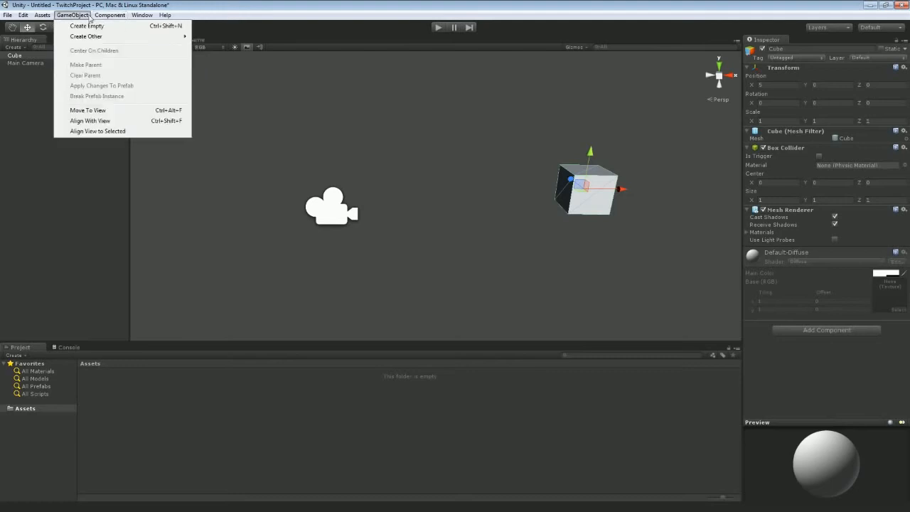
pyautogui.moveTo(96, 41)
pyautogui.moveTo(167, 40)
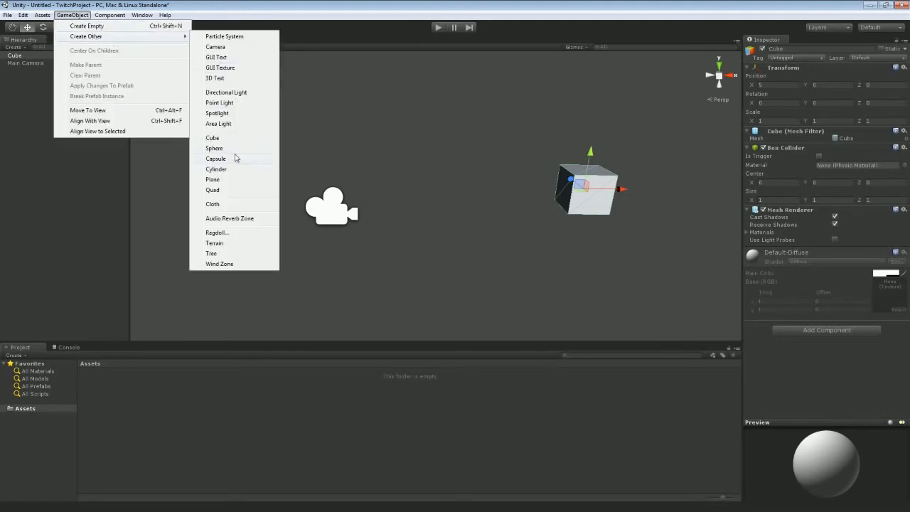
pyautogui.click(213, 146)
# Set the sphere's position to 0, 0, 0
pyautogui.click(774, 84)
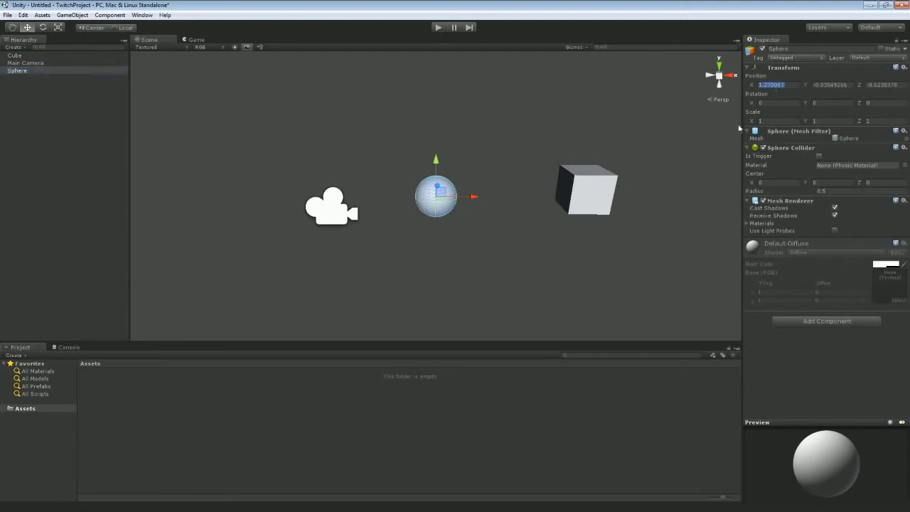
pyautogui.write('-5')
pyautogui.press('Tab')
pyautogui.write('0')
pyautogui.press('Tab')
pyautogui.write('0')
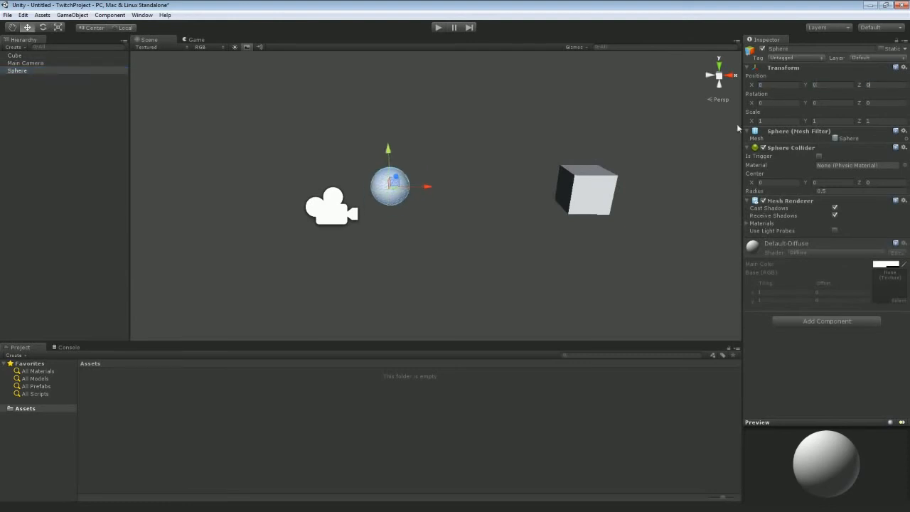
# Set the cube's X position to 0 so it sits at the same place as the sphere
pyautogui.click(587, 185)
pyautogui.click(763, 85)
pyautogui.write('0')
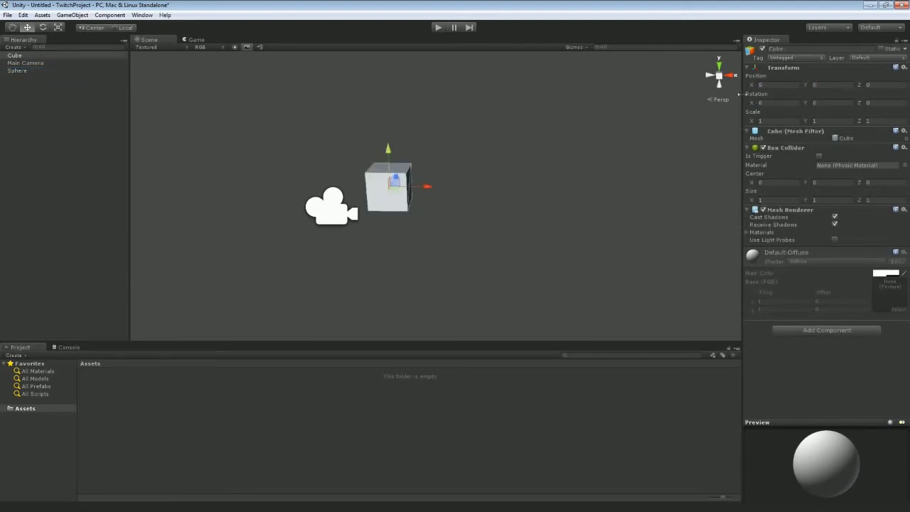
# Nudge the cube along the X axis to about 0.02 and deselect it
pyautogui.moveTo(474, 159); pyautogui.dragTo(358, 159, button='right')
pyautogui.press('d')
pyautogui.press('w')
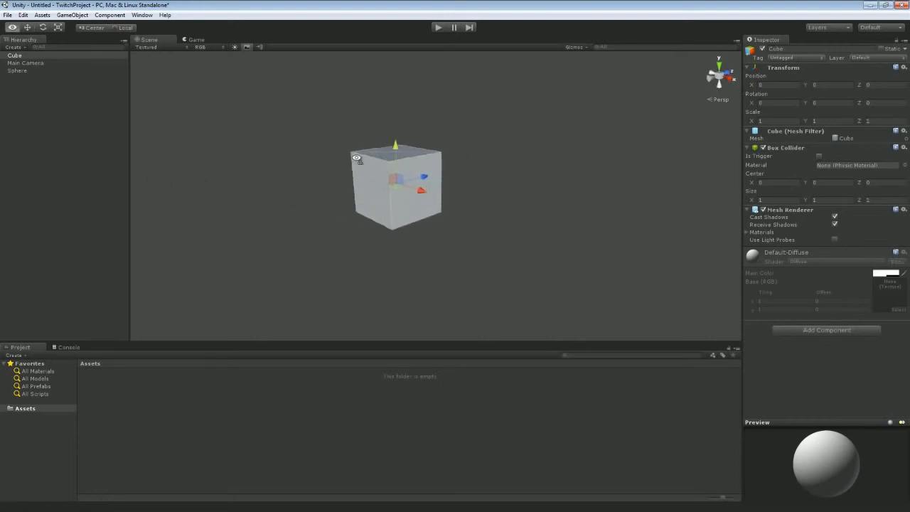
pyautogui.moveTo(436, 191)
pyautogui.mouseDown()
pyautogui.moveTo(499, 213)
pyautogui.moveTo(491, 195)
pyautogui.moveTo(445, 194)
pyautogui.mouseUp()
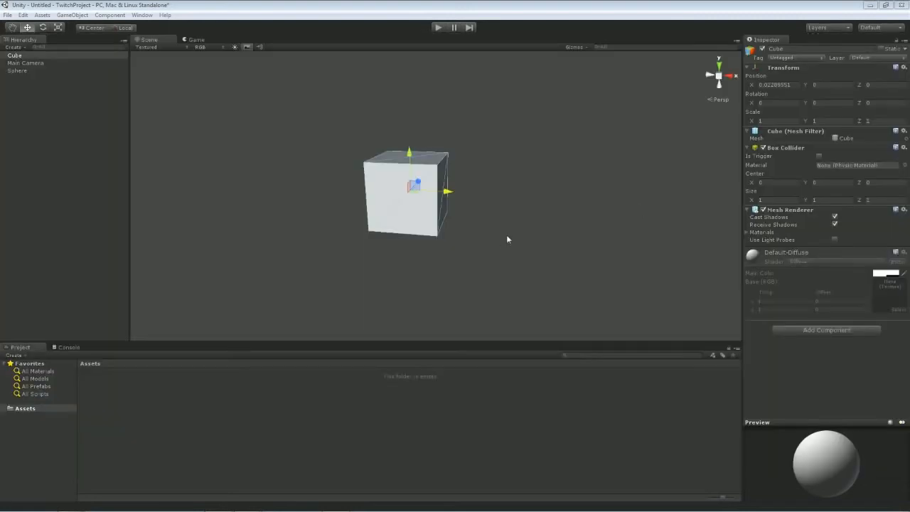
pyautogui.click(513, 226)
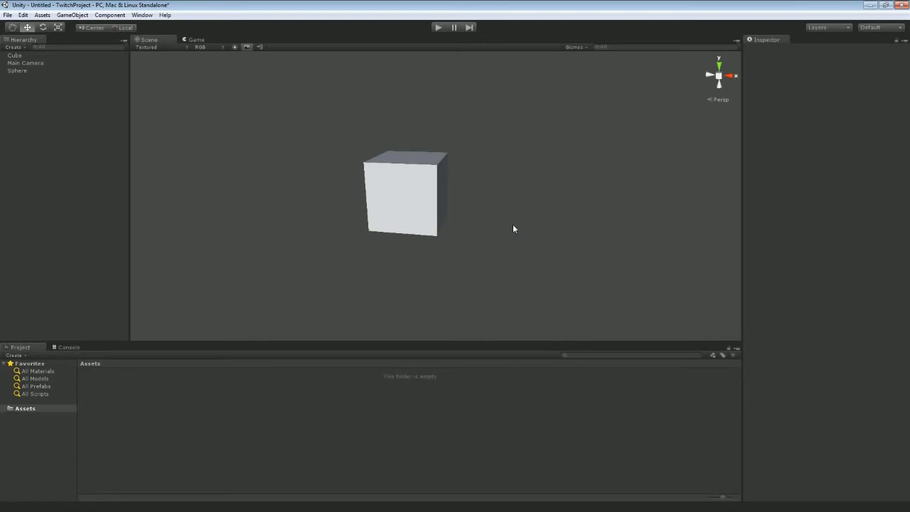
# Delete the cube and the sphere from the scene
pyautogui.click(416, 184)
pyautogui.press('Delete')
pyautogui.click(404, 190)
pyautogui.press('Delete')
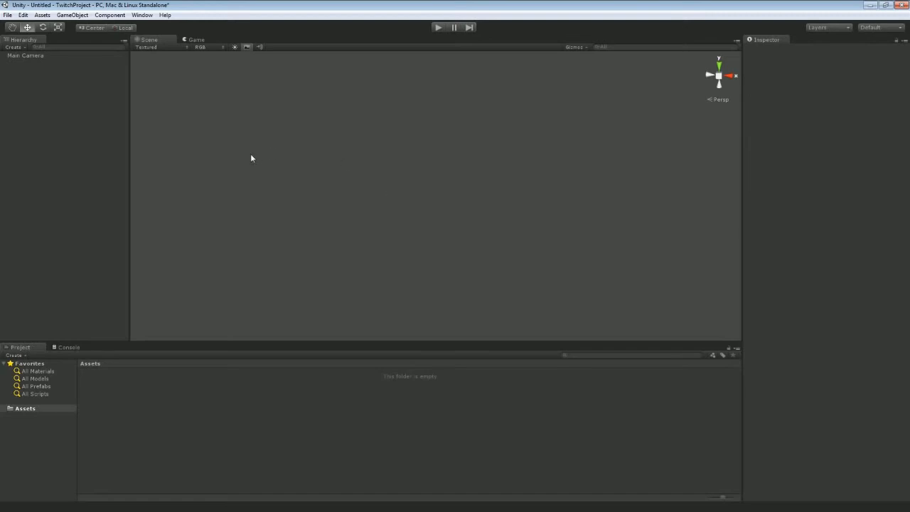
# Create an empty game object in the scene
pyautogui.click(14, 47)
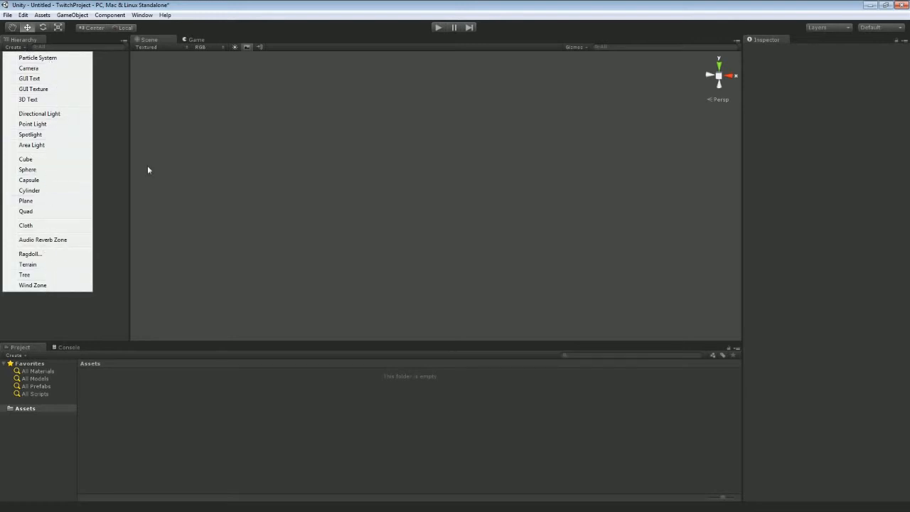
pyautogui.click(121, 162)
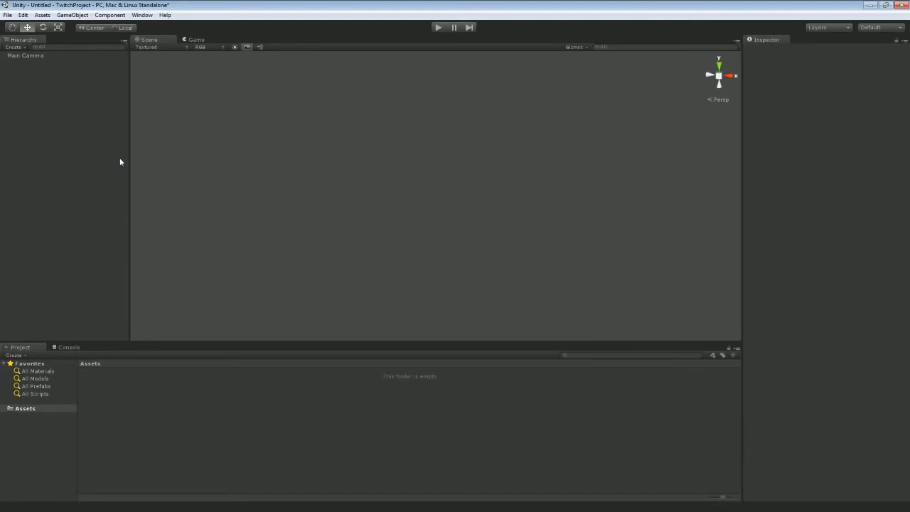
pyautogui.click(73, 16)
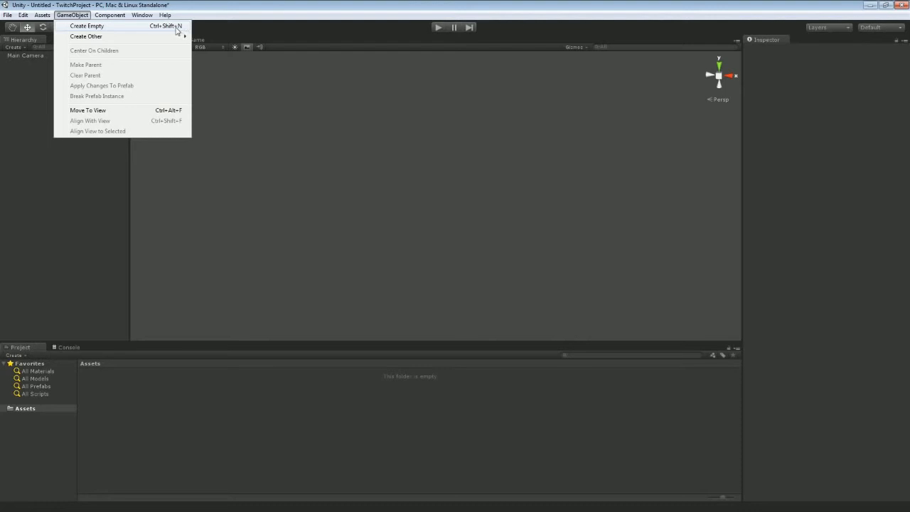
pyautogui.click(177, 26)
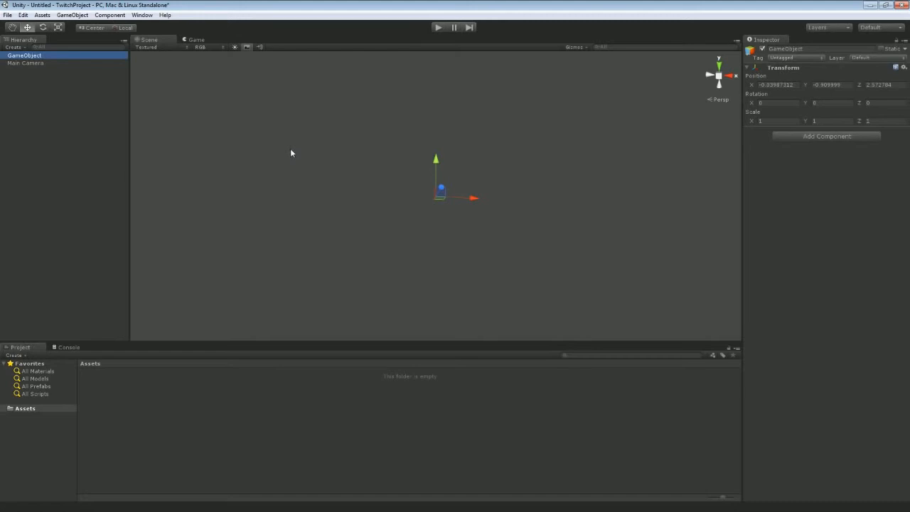
pyautogui.keyDown('alt'); pyautogui.moveTo(290, 149); pyautogui.dragTo(345, 108); pyautogui.keyUp('alt')
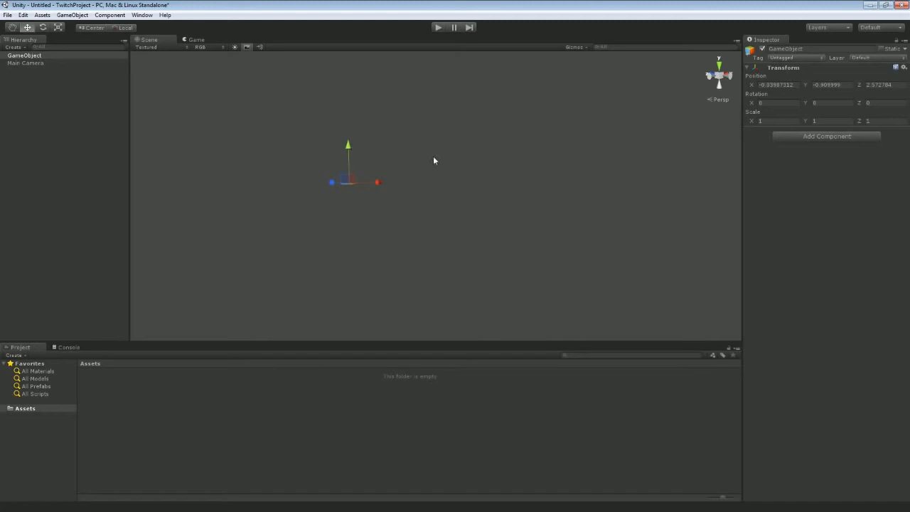
# Select the empty game object, deactivate it and activate it again
pyautogui.click(39, 58)
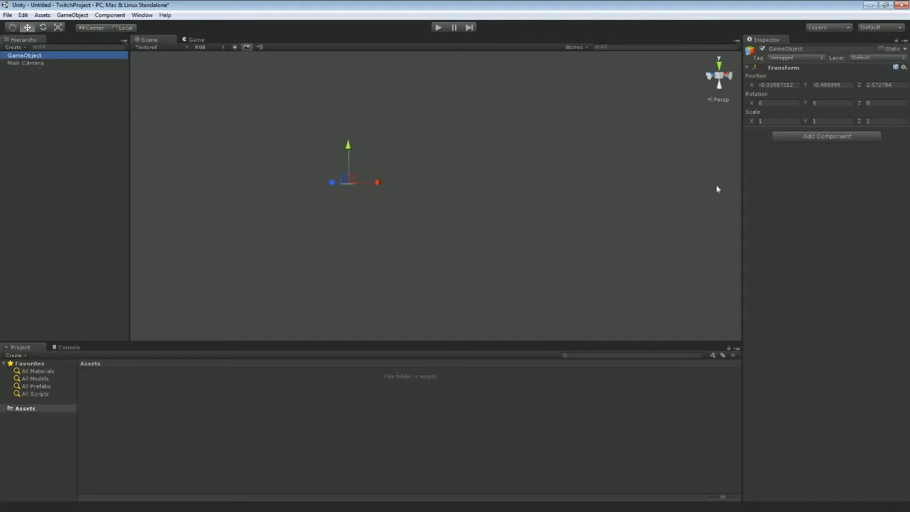
pyautogui.click(784, 196)
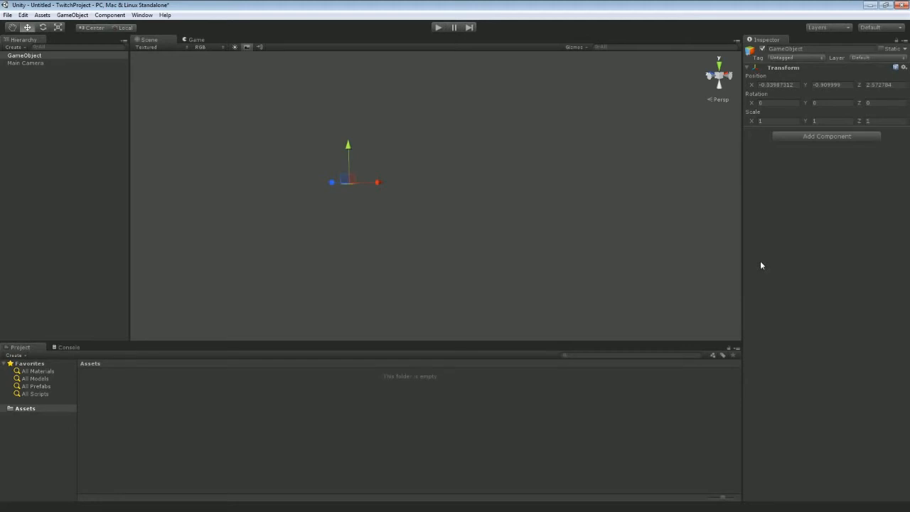
pyautogui.click(762, 49)
pyautogui.click(763, 50)
pyautogui.moveTo(469, 177); pyautogui.dragTo(447, 175, button='right')
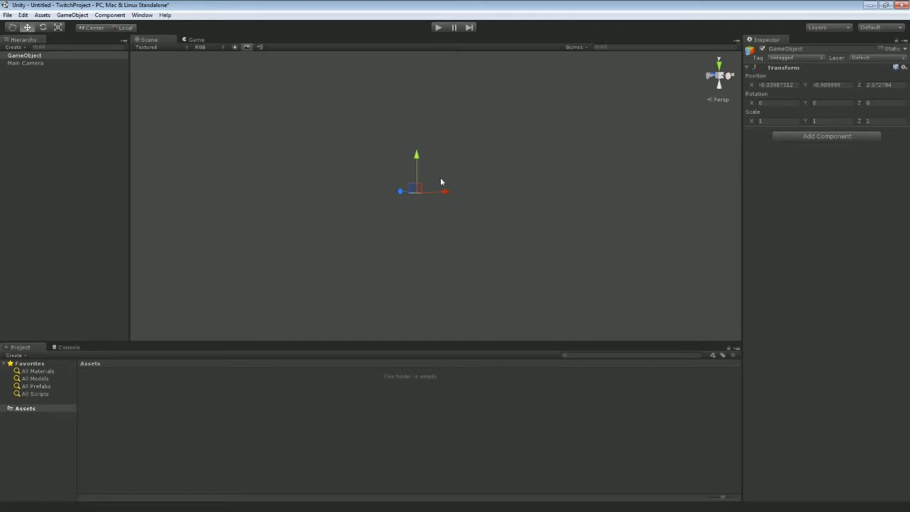
# Delete the empty game object from the scene
pyautogui.click(80, 56)
pyautogui.press('Delete')
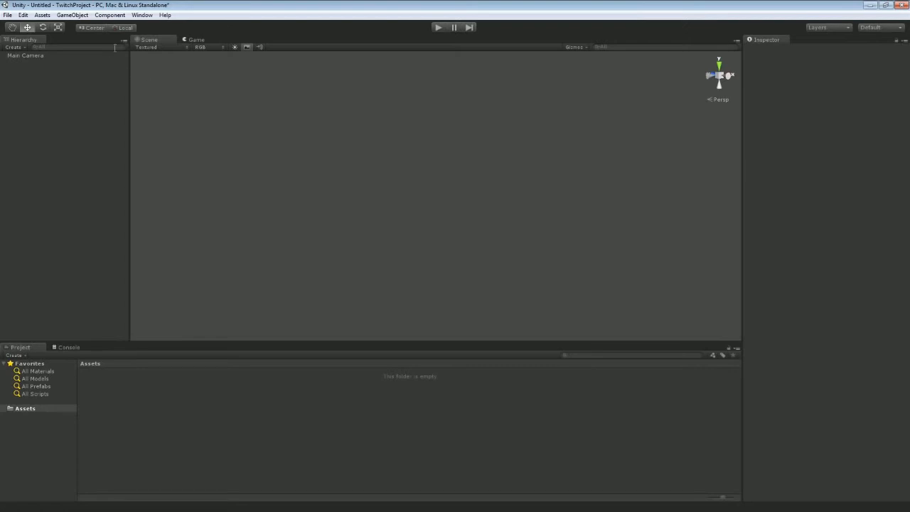
pyautogui.click(74, 15)
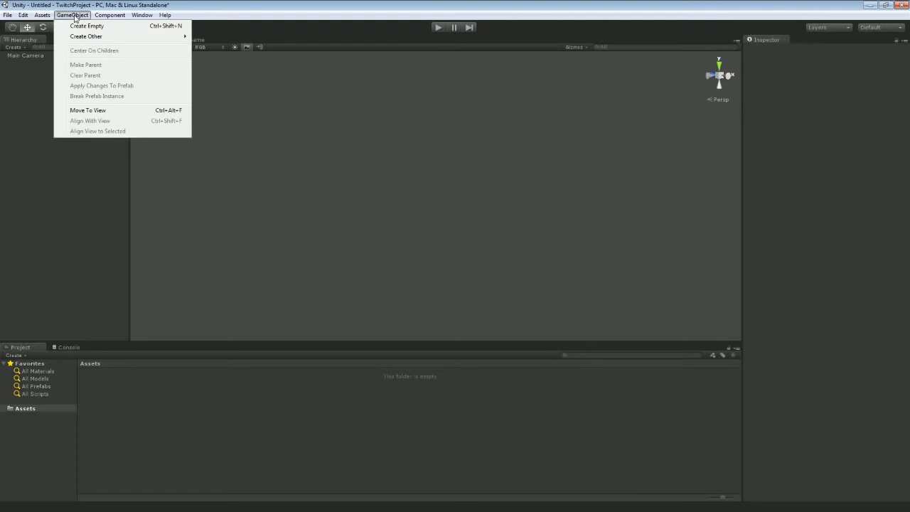
pyautogui.moveTo(86, 40)
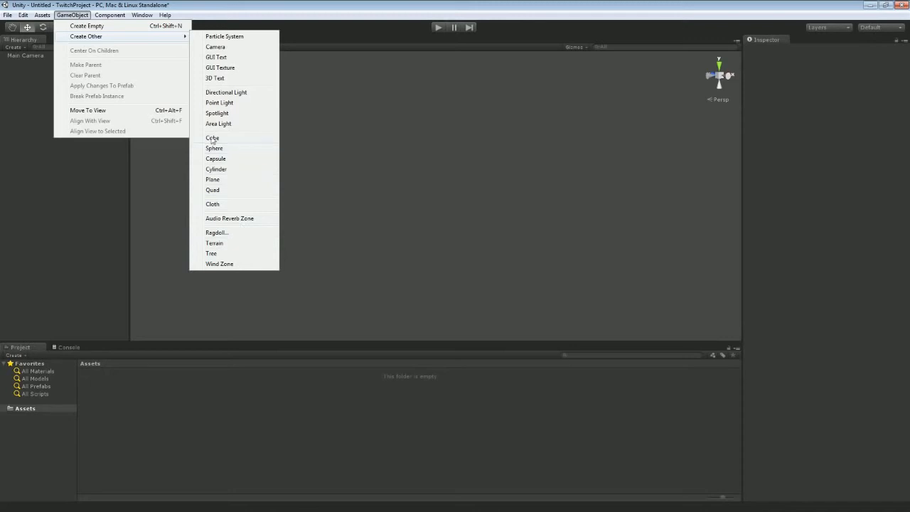
pyautogui.click(25, 86)
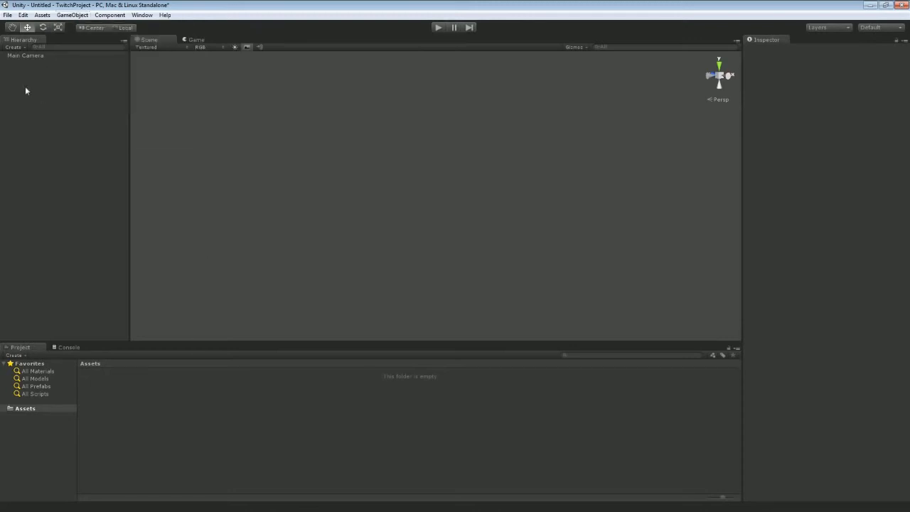
# Add a cube to the scene and look over its Mesh Filter and Box Collider components
pyautogui.click(18, 47)
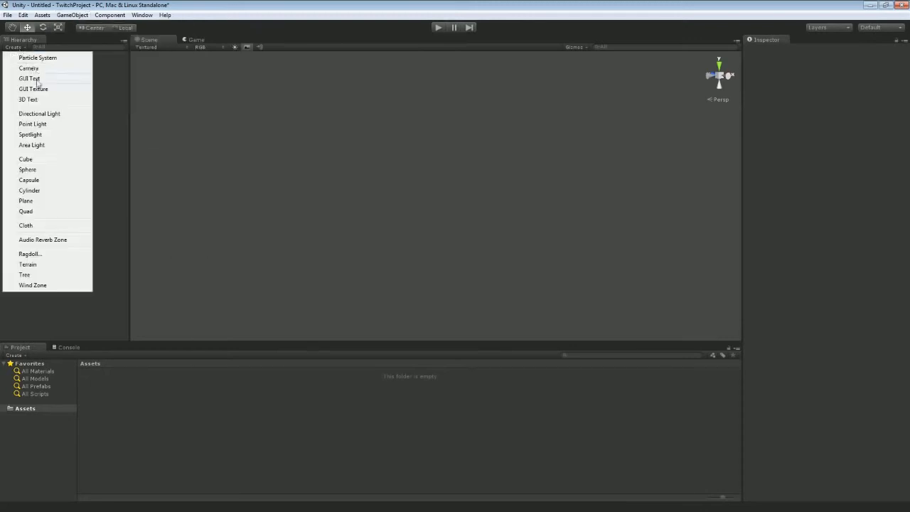
pyautogui.click(27, 159)
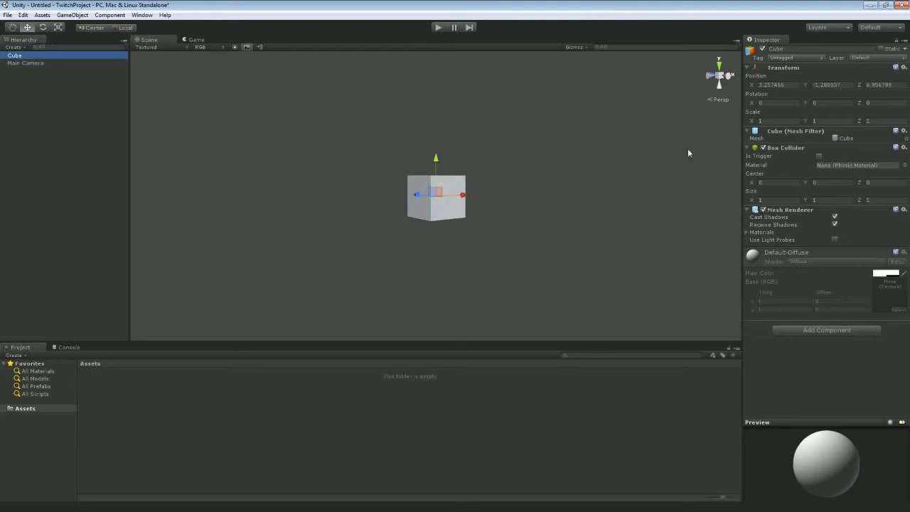
pyautogui.click(796, 133)
pyautogui.click(797, 131)
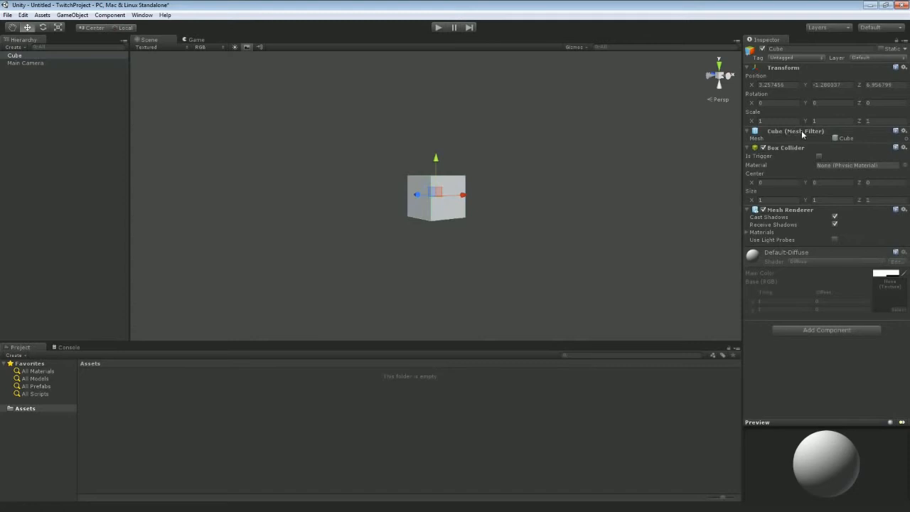
pyautogui.click(782, 146)
pyautogui.click(782, 146)
# Remove the cube's Mesh Renderer component and undo the removal
pyautogui.rightClick(778, 213)
pyautogui.click(819, 230)
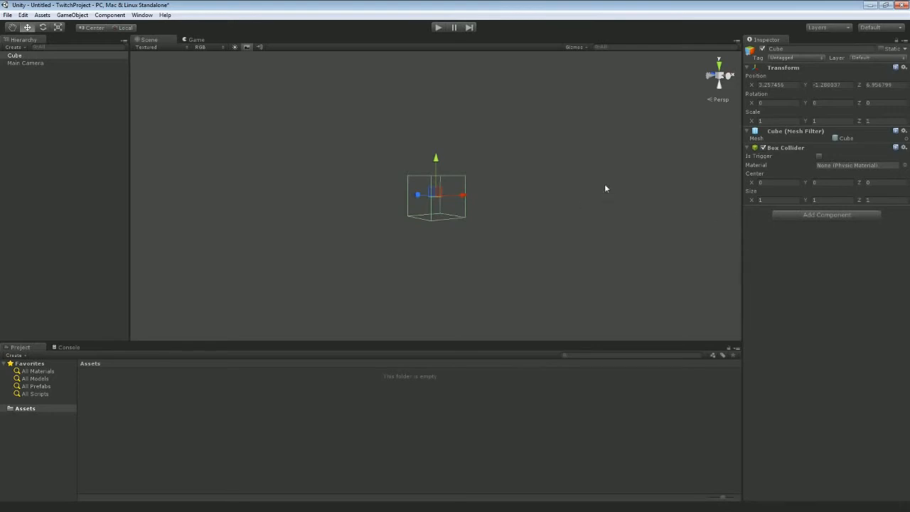
pyautogui.keyDown('alt'); pyautogui.moveTo(604, 187); pyautogui.dragTo(585, 187); pyautogui.keyUp('alt')
pyautogui.hotkey('ctrl', 'z')
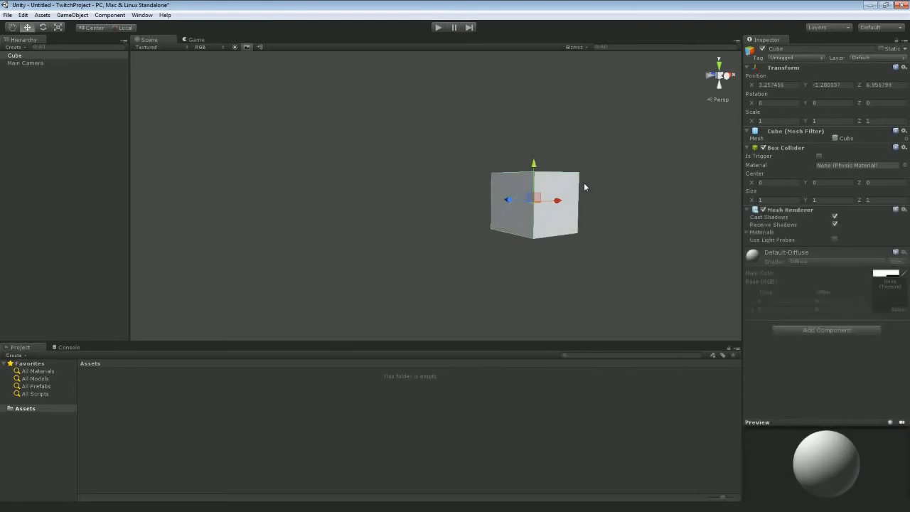
# Remove the cube's Mesh Filter and Box Collider components and undo both removals
pyautogui.rightClick(777, 132)
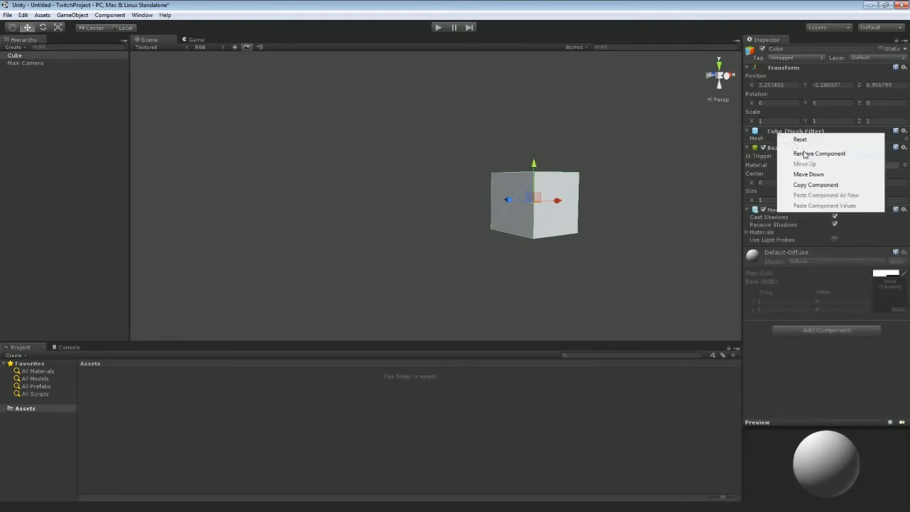
pyautogui.click(803, 150)
pyautogui.moveTo(708, 161); pyautogui.dragTo(659, 169, button='middle')
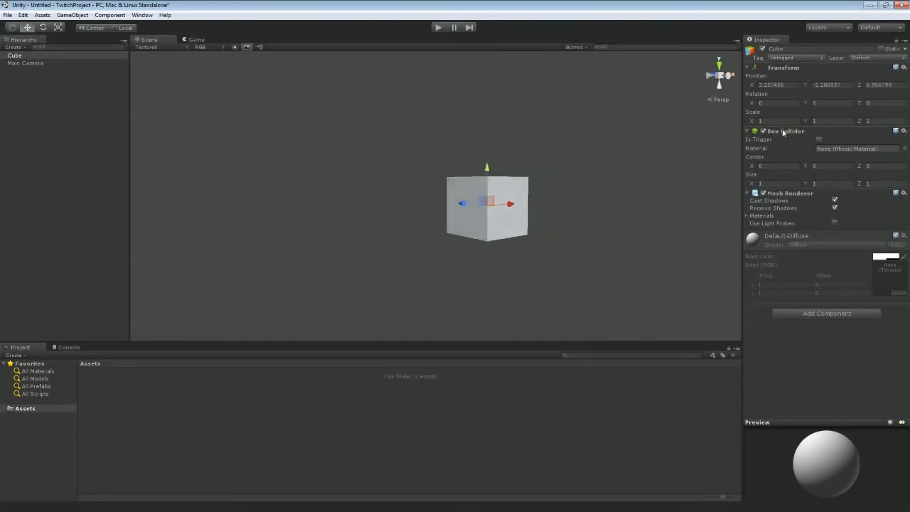
pyautogui.rightClick(782, 132)
pyautogui.click(810, 151)
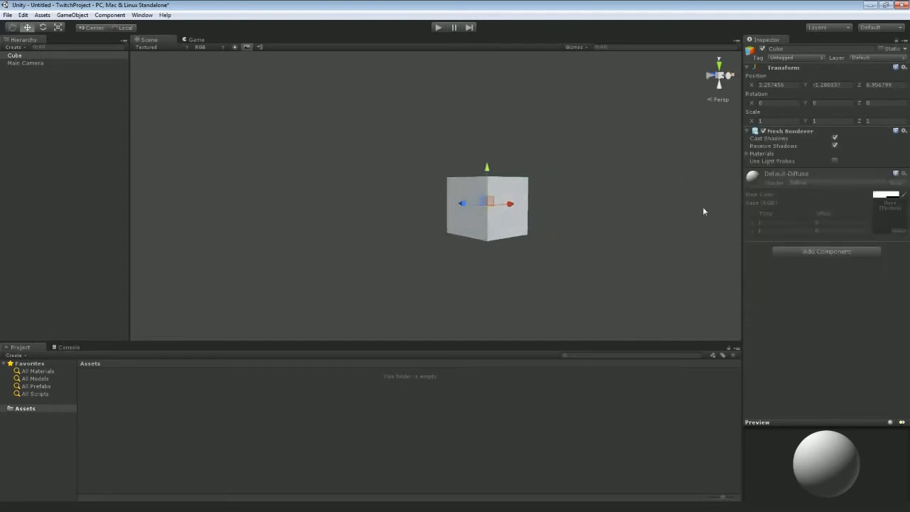
pyautogui.hotkey('ctrl', 'z')
pyautogui.hotkey('ctrl', 'z')
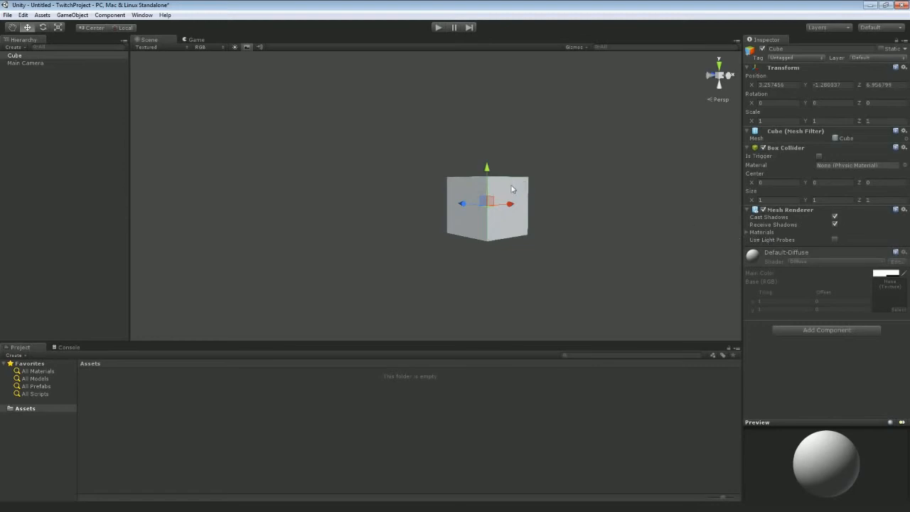
# Delete the cube and add a sphere to the scene in its place
pyautogui.press('Delete')
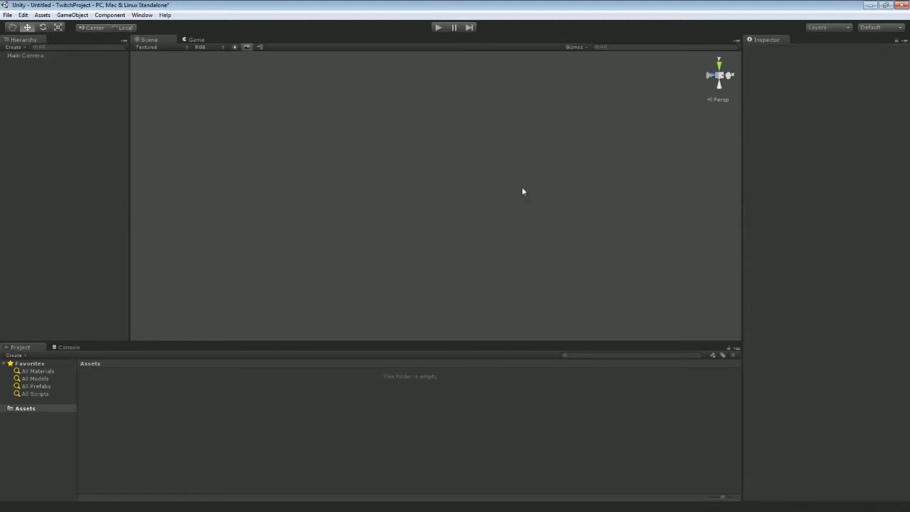
pyautogui.click(16, 48)
pyautogui.click(41, 169)
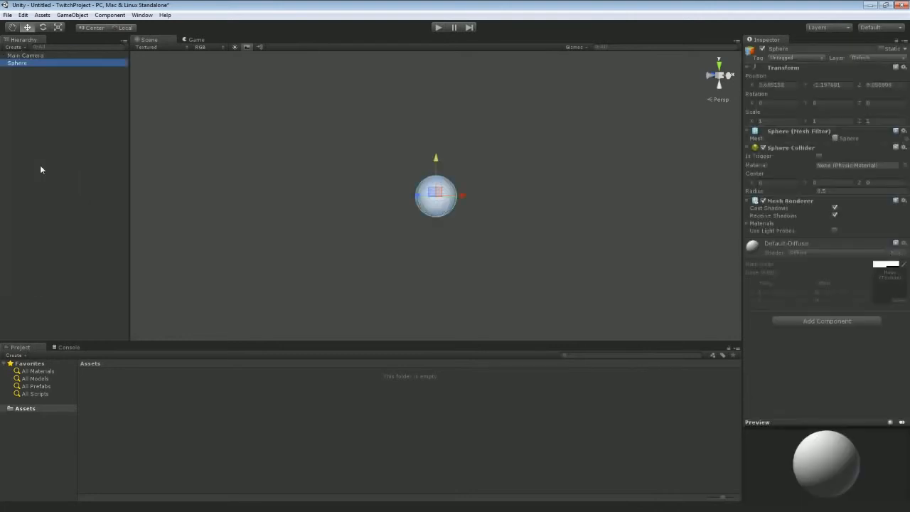
pyautogui.press('f')
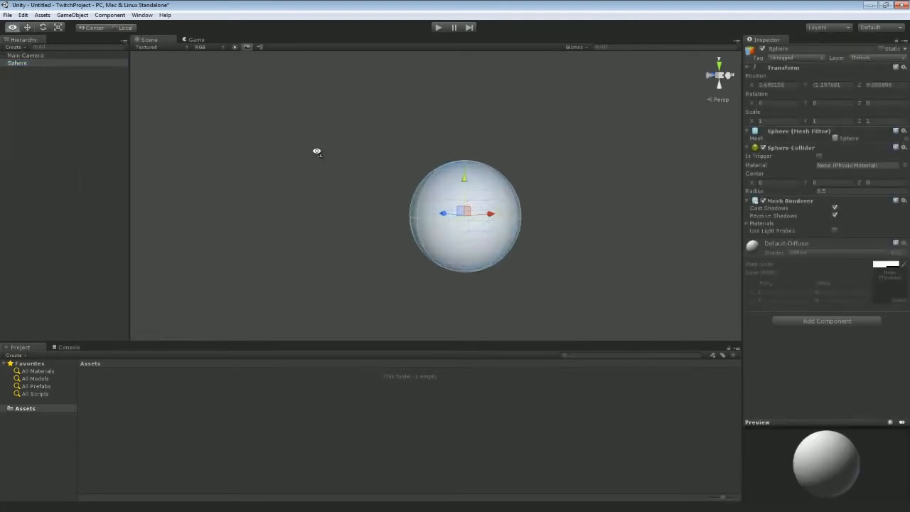
# Add a plane to the scene alongside the sphere
pyautogui.click(22, 48)
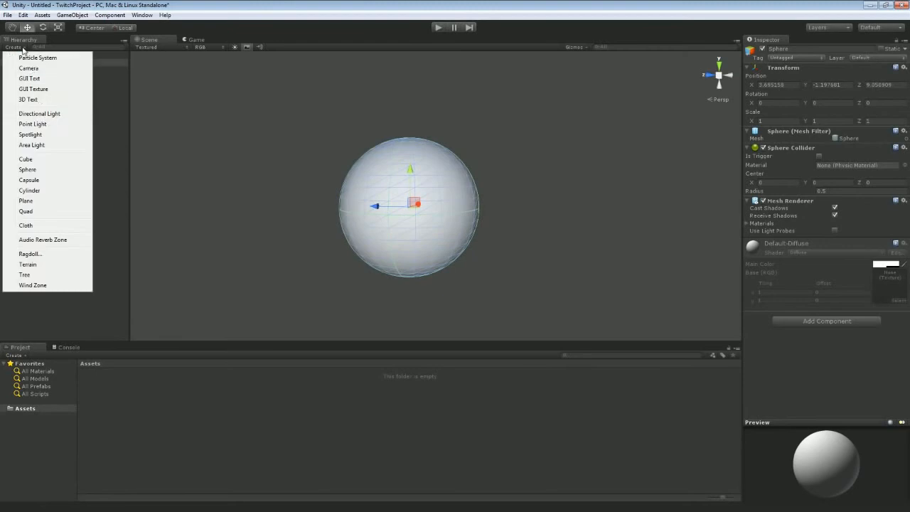
pyautogui.click(35, 202)
pyautogui.keyDown('alt'); pyautogui.moveTo(135, 197); pyautogui.dragTo(431, 207); pyautogui.keyUp('alt')
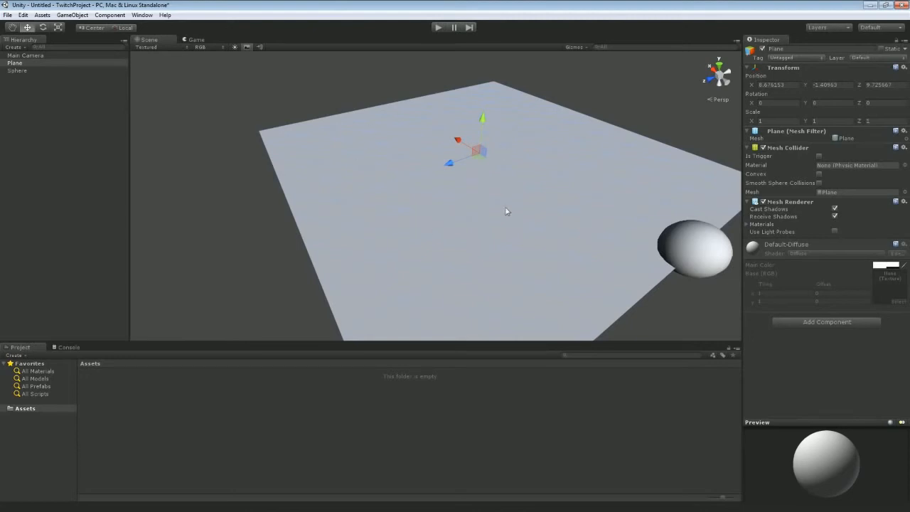
pyautogui.keyDown('alt'); pyautogui.moveTo(463, 197); pyautogui.dragTo(490, 465); pyautogui.keyUp('alt')
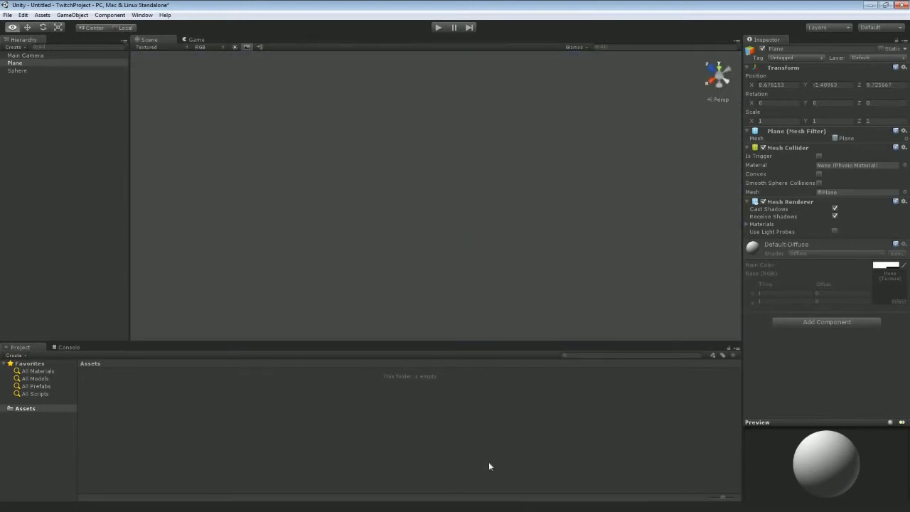
pyautogui.keyDown('alt'); pyautogui.moveTo(496, 433); pyautogui.dragTo(357, 206); pyautogui.keyUp('alt')
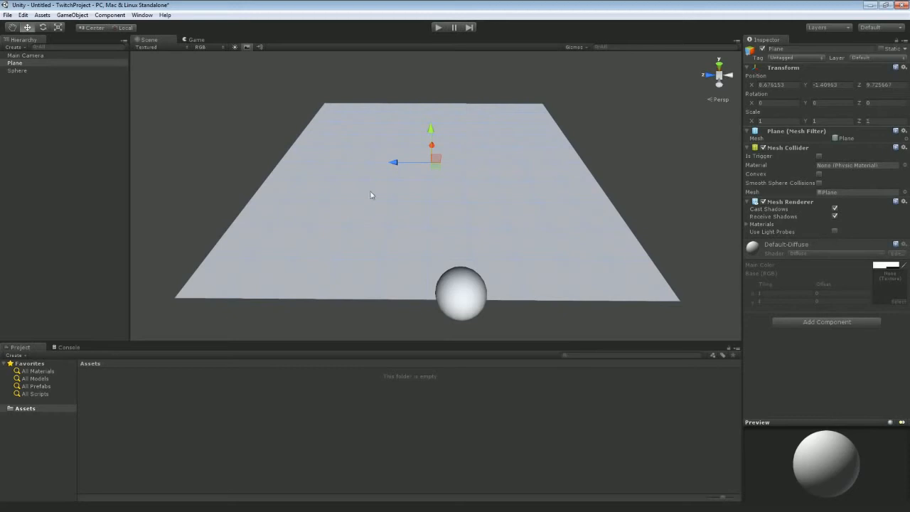
pyautogui.keyDown('alt'); pyautogui.moveTo(625, 154); pyautogui.dragTo(567, 165); pyautogui.keyUp('alt')
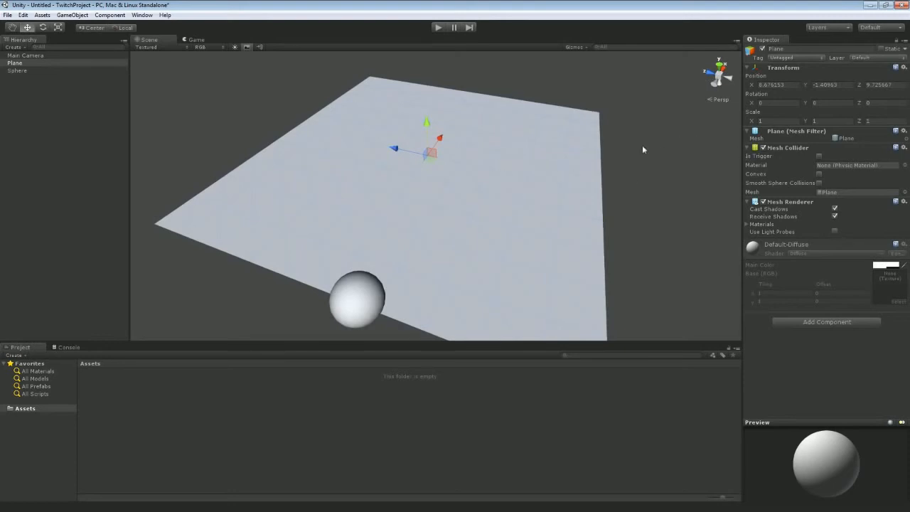
pyautogui.keyDown('alt'); pyautogui.moveTo(643, 149); pyautogui.dragTo(534, 151); pyautogui.keyUp('alt')
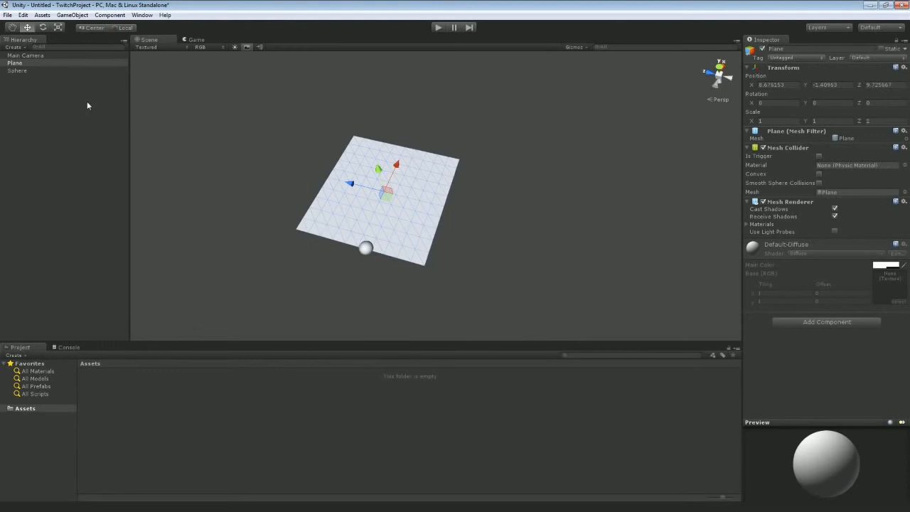
# Set the Main Camera's projection to Perspective
pyautogui.click(35, 56)
pyautogui.keyDown('alt'); pyautogui.moveTo(498, 159); pyautogui.dragTo(414, 193); pyautogui.keyUp('alt')
pyautogui.click(843, 167)
pyautogui.click(838, 178)
# Set the plane's position to 0, 0, 0
pyautogui.click(415, 164)
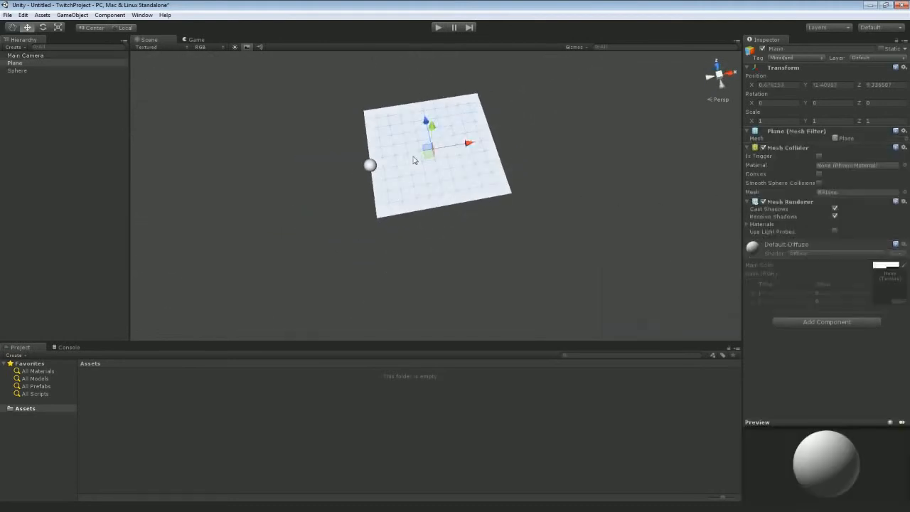
pyautogui.click(781, 84)
pyautogui.write('0')
pyautogui.press('Tab')
pyautogui.write('0')
pyautogui.press('Tab')
pyautogui.write('0')
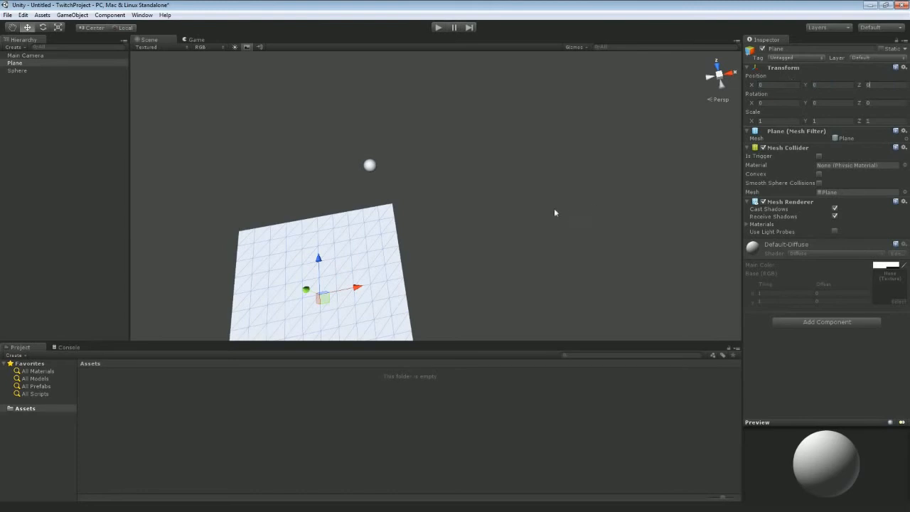
# Set the Main Camera's Z position to -10
pyautogui.keyDown('alt'); pyautogui.moveTo(555, 210); pyautogui.dragTo(393, 180); pyautogui.keyUp('alt')
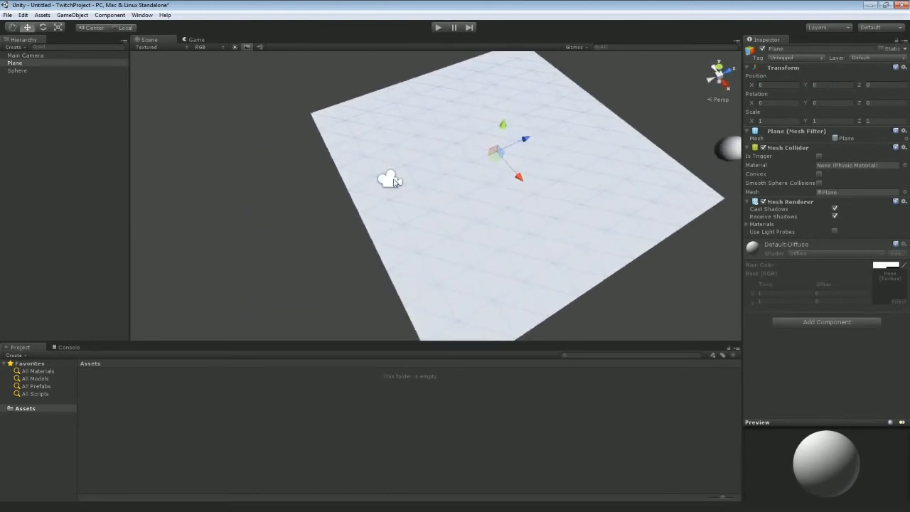
pyautogui.click(393, 180)
pyautogui.click(896, 83)
pyautogui.write('0')
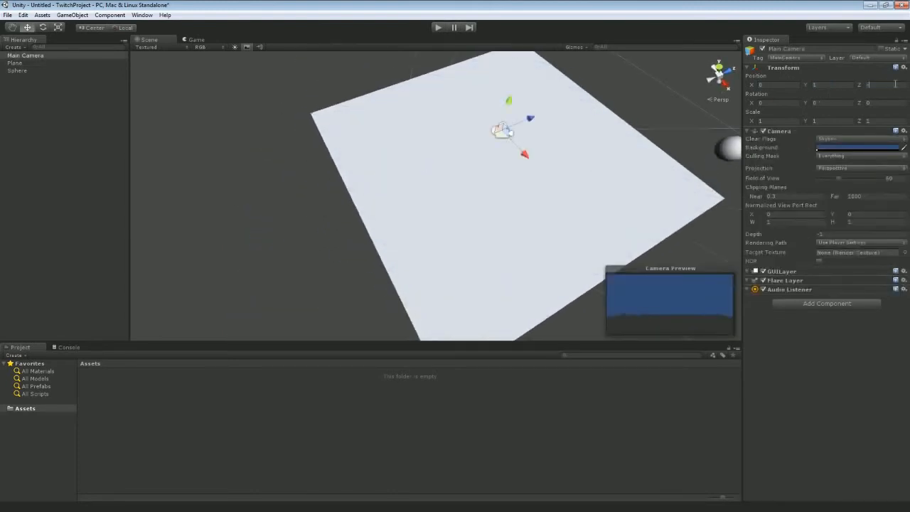
pyautogui.write('-10')
pyautogui.keyDown('alt'); pyautogui.moveTo(313, 207); pyautogui.dragTo(344, 291); pyautogui.keyUp('alt')
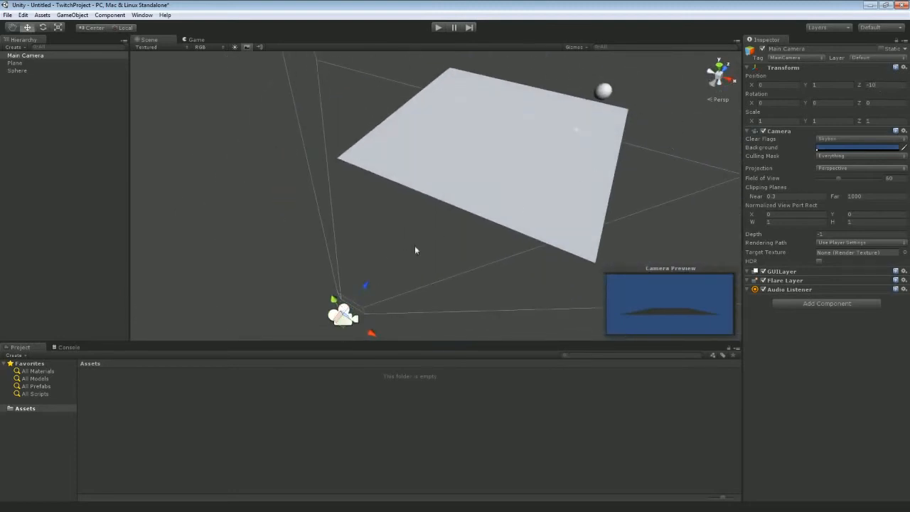
# Set the sphere's position to 0, 0, 0
pyautogui.moveTo(438, 244); pyautogui.dragTo(462, 254, button='right')
pyautogui.click(457, 151)
pyautogui.keyDown('alt'); pyautogui.moveTo(664, 144); pyautogui.dragTo(551, 148); pyautogui.keyUp('alt')
pyautogui.click(534, 141)
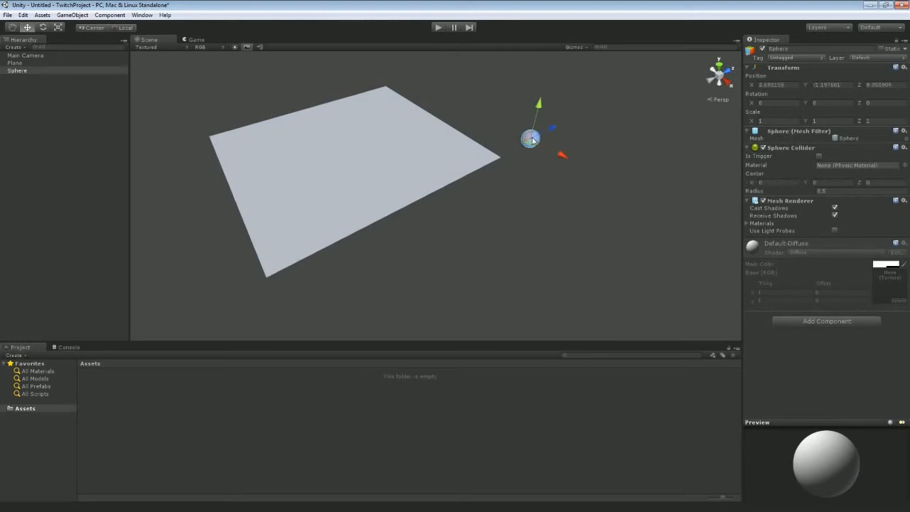
pyautogui.click(786, 85)
pyautogui.write('0')
pyautogui.press('Tab')
pyautogui.write('0')
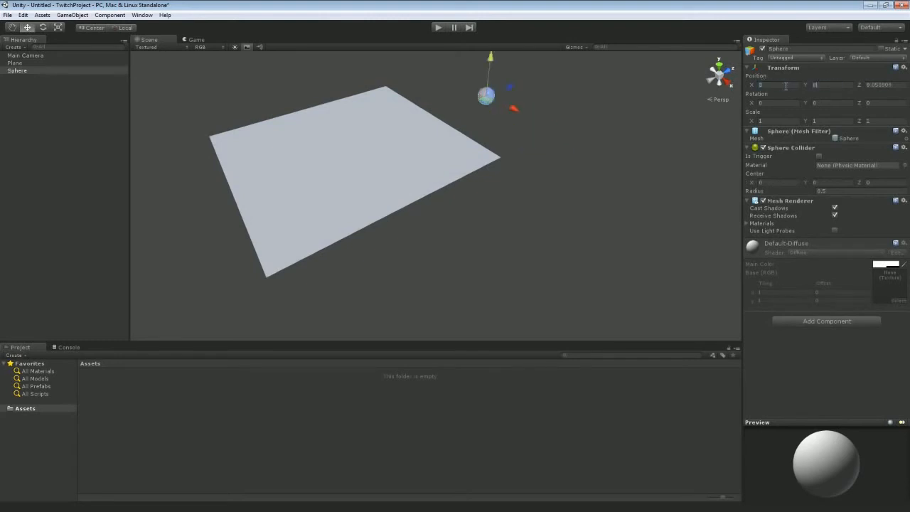
pyautogui.press('Tab')
pyautogui.write('0')
# Set the sphere's Z position to -3, leaving it in front of the plane's center
pyautogui.moveTo(593, 207); pyautogui.dragTo(510, 201, button='right')
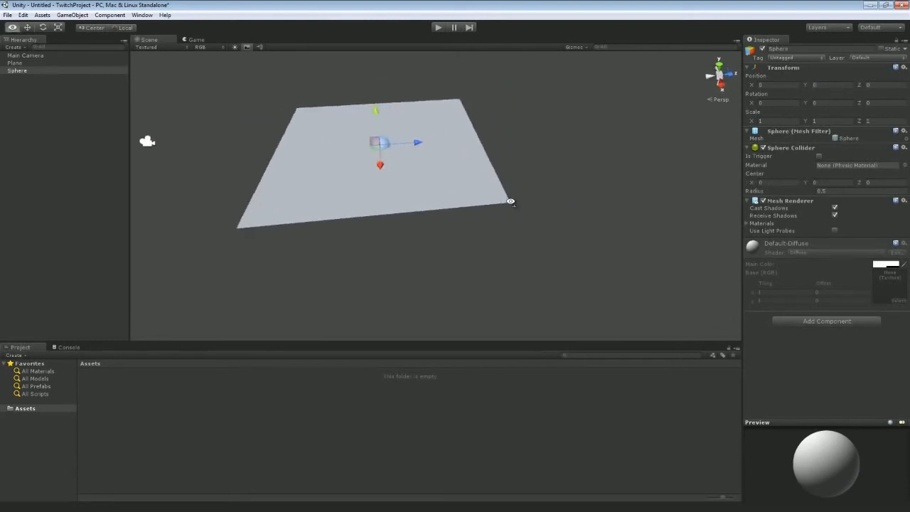
pyautogui.moveTo(239, 135); pyautogui.dragTo(249, 105, button='right')
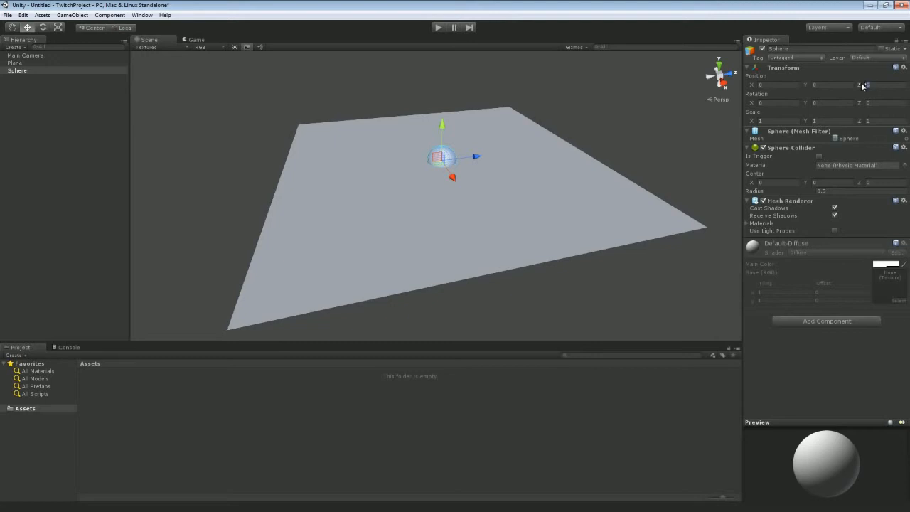
pyautogui.press('Return')
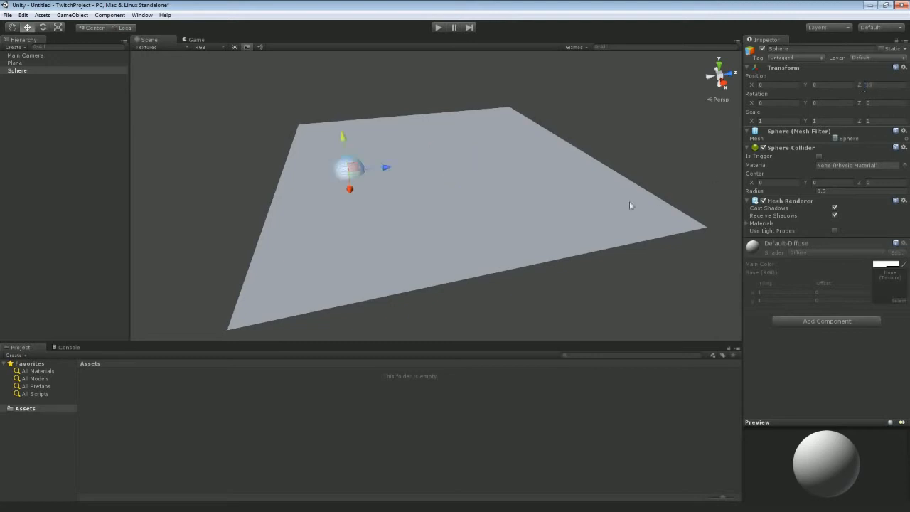
# Set the plane's X rotation to 270 so it stands upright behind the sphere
pyautogui.click(551, 197)
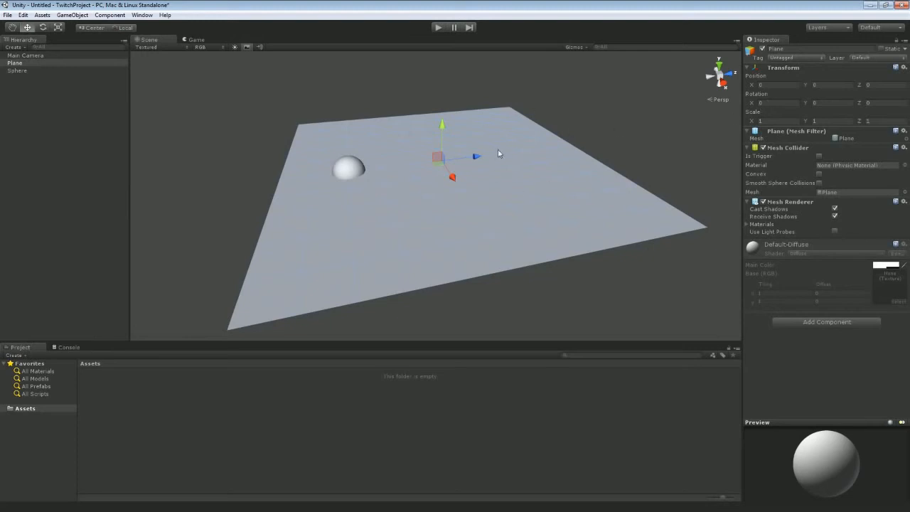
pyautogui.click(790, 102)
pyautogui.write('90')
pyautogui.press('BackSpace')
pyautogui.press('BackSpace')
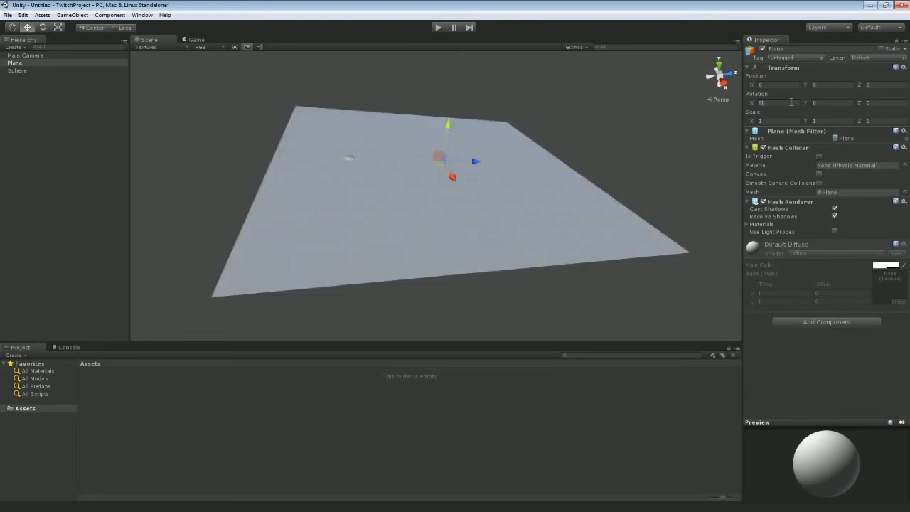
pyautogui.write('270')
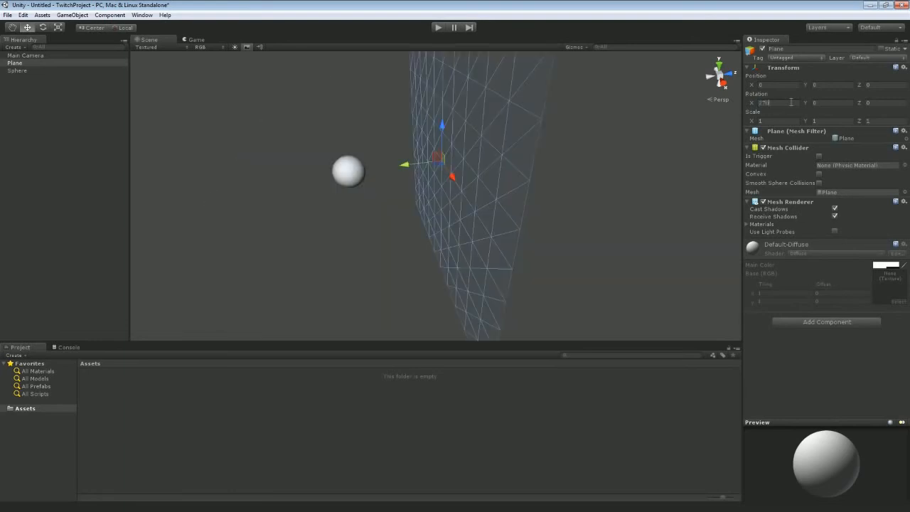
# Check how the Main Camera frames the upright plane and sphere in its camera preview
pyautogui.keyDown('alt'); pyautogui.moveTo(353, 242); pyautogui.dragTo(581, 204); pyautogui.keyUp('alt')
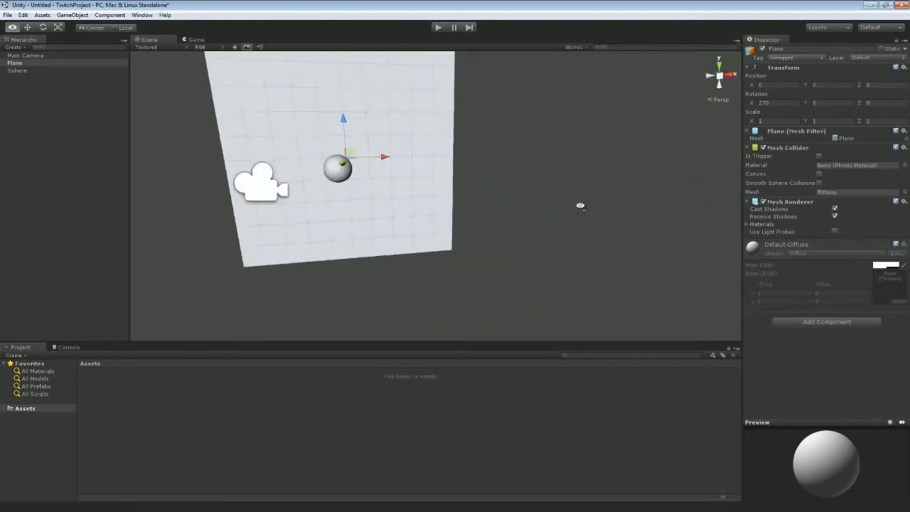
pyautogui.click(270, 178)
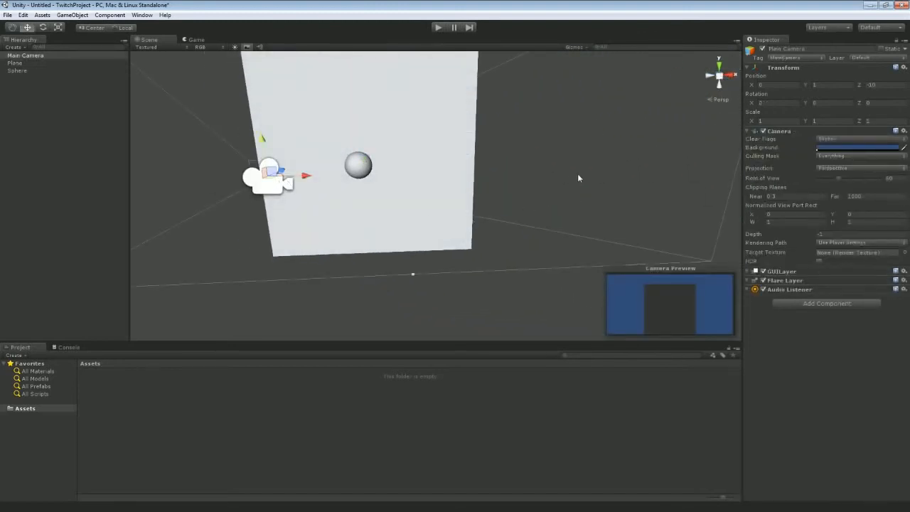
pyautogui.keyDown('alt'); pyautogui.moveTo(585, 152); pyautogui.dragTo(401, 163); pyautogui.keyUp('alt')
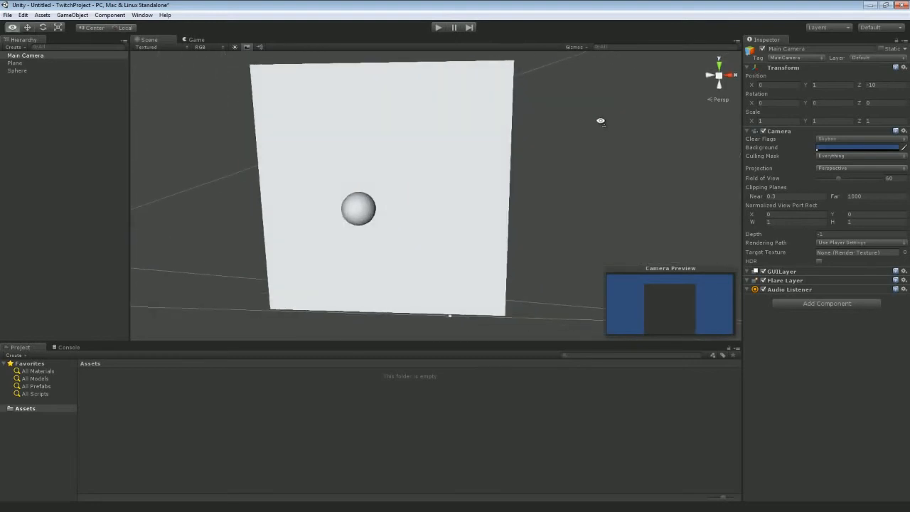
# Add a point light to the scene and check its lighting through the Main Camera in the Game view
pyautogui.click(21, 48)
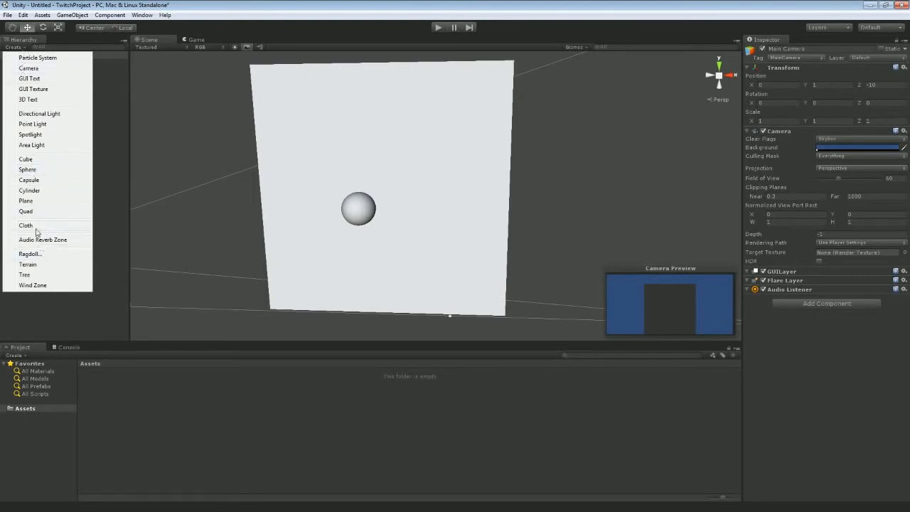
pyautogui.click(36, 124)
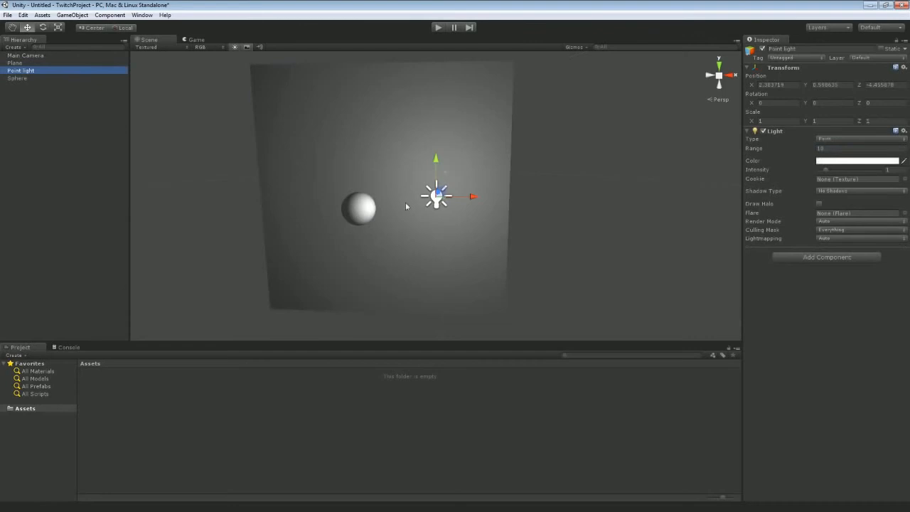
pyautogui.keyDown('alt'); pyautogui.moveTo(635, 145); pyautogui.dragTo(519, 147); pyautogui.keyUp('alt')
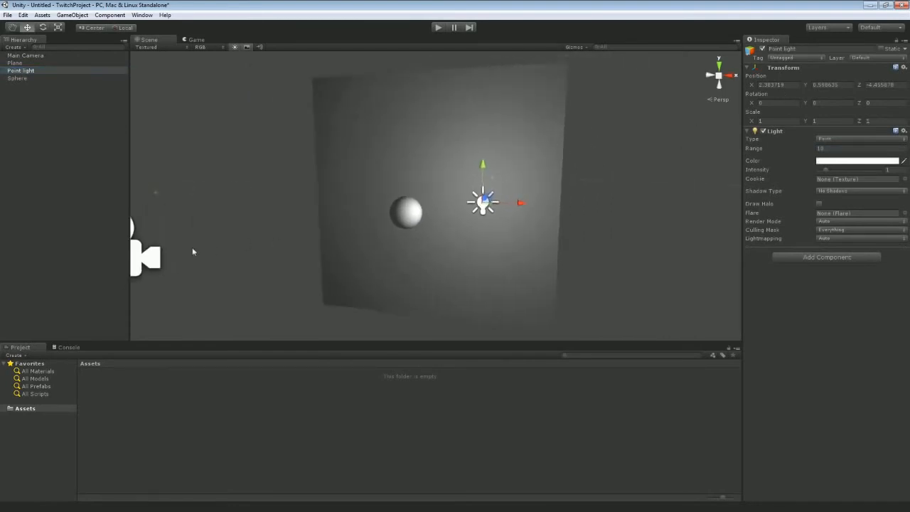
pyautogui.click(145, 260)
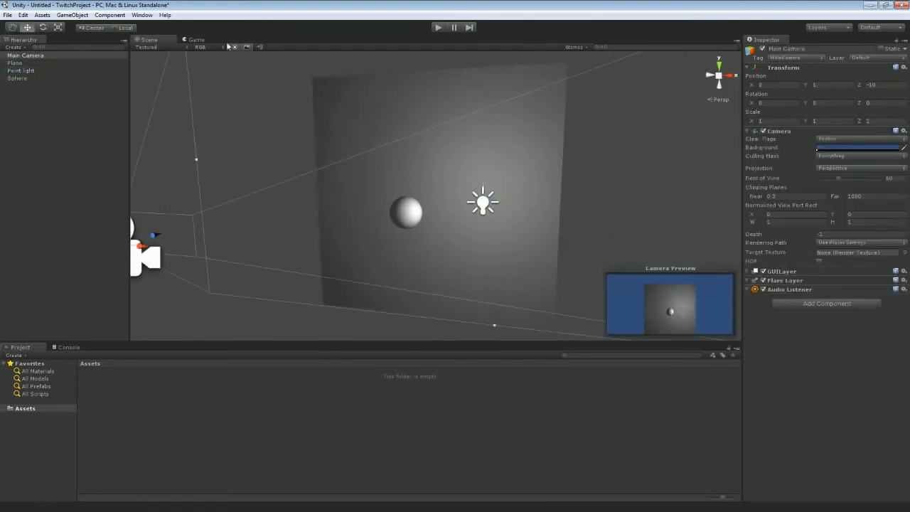
pyautogui.click(193, 40)
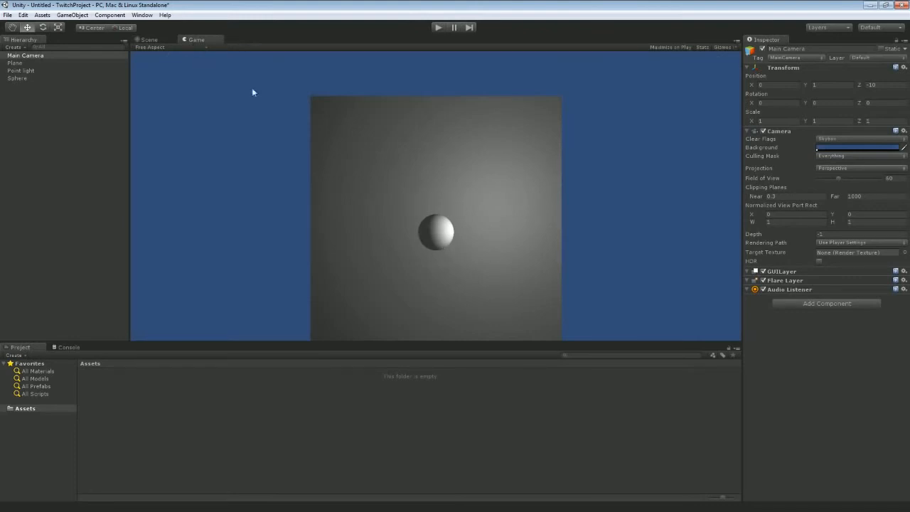
# Return to the Scene view and delete the point light
pyautogui.click(147, 39)
pyautogui.click(20, 71)
pyautogui.rightClick(19, 74)
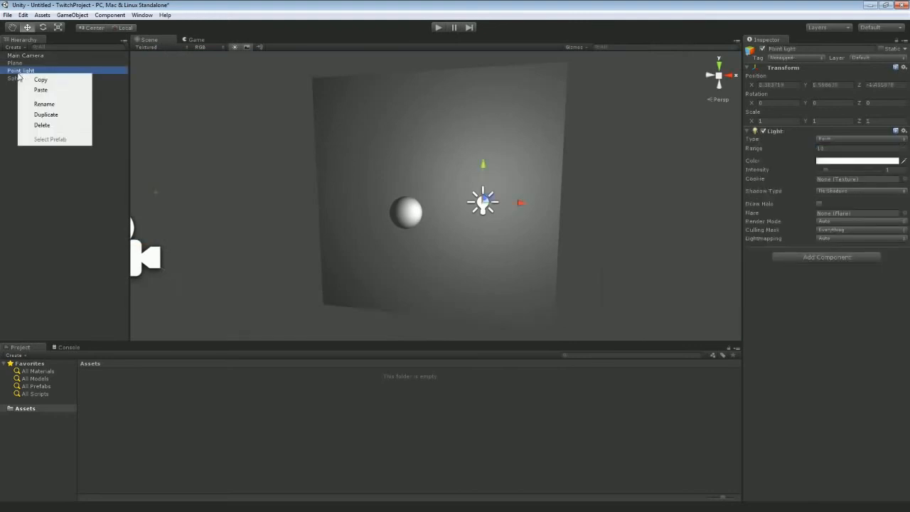
pyautogui.click(44, 124)
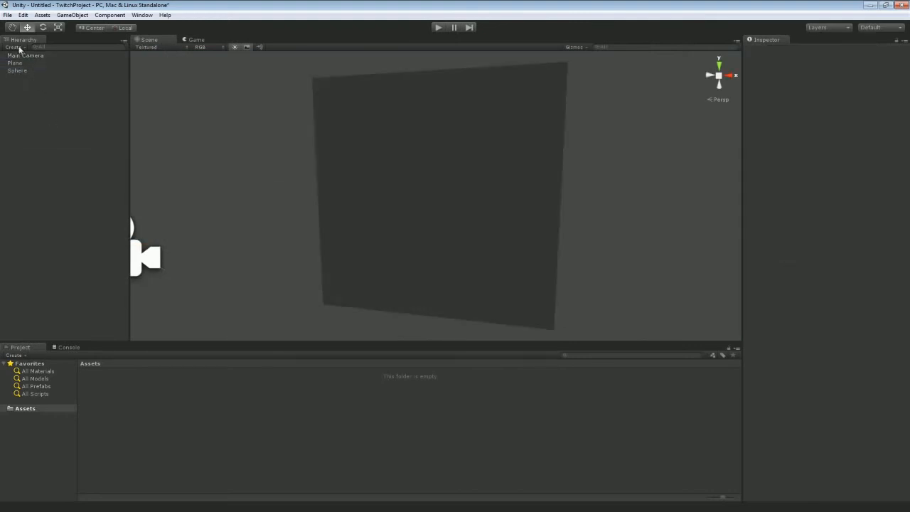
# Add a directional light to the scene and check its lighting in the Game view
pyautogui.click(19, 49)
pyautogui.click(43, 114)
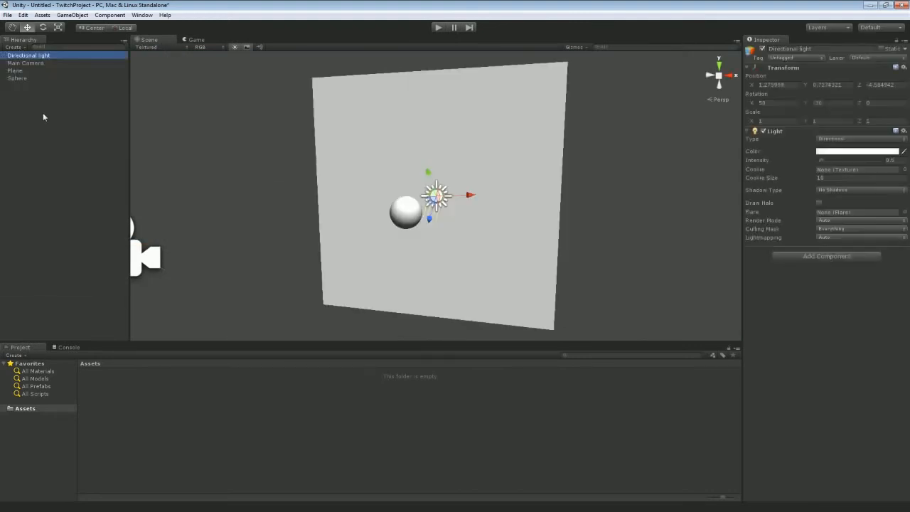
pyautogui.click(194, 40)
pyautogui.click(149, 41)
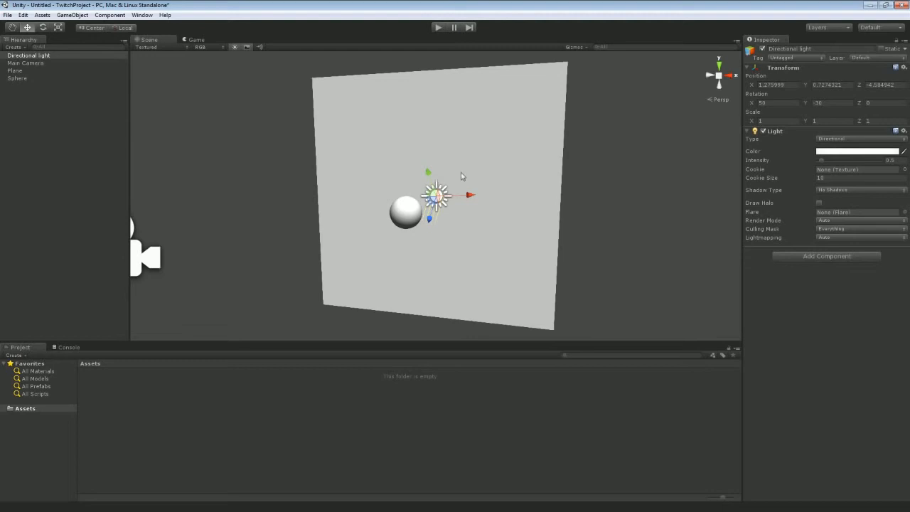
# Delete the directional light from the scene
pyautogui.keyDown('alt'); pyautogui.moveTo(652, 148); pyautogui.dragTo(673, 149); pyautogui.keyUp('alt')
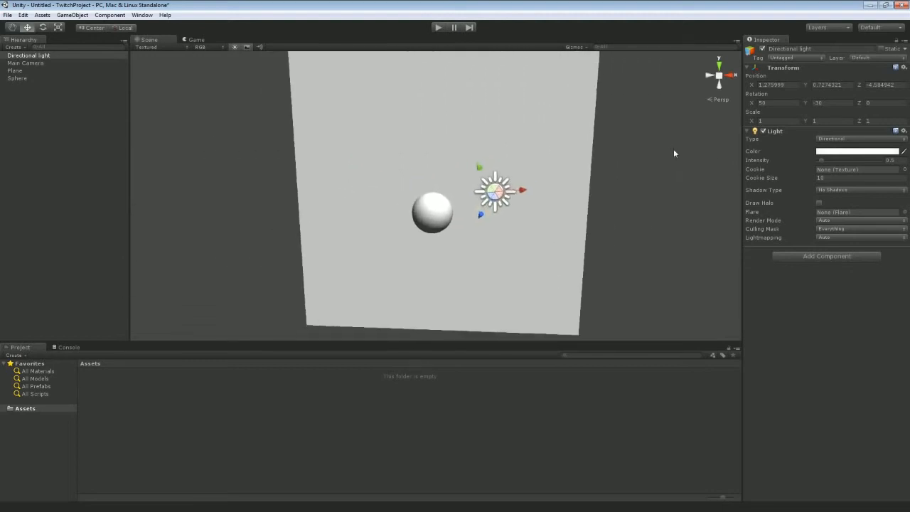
pyautogui.click(435, 210)
pyautogui.click(414, 130)
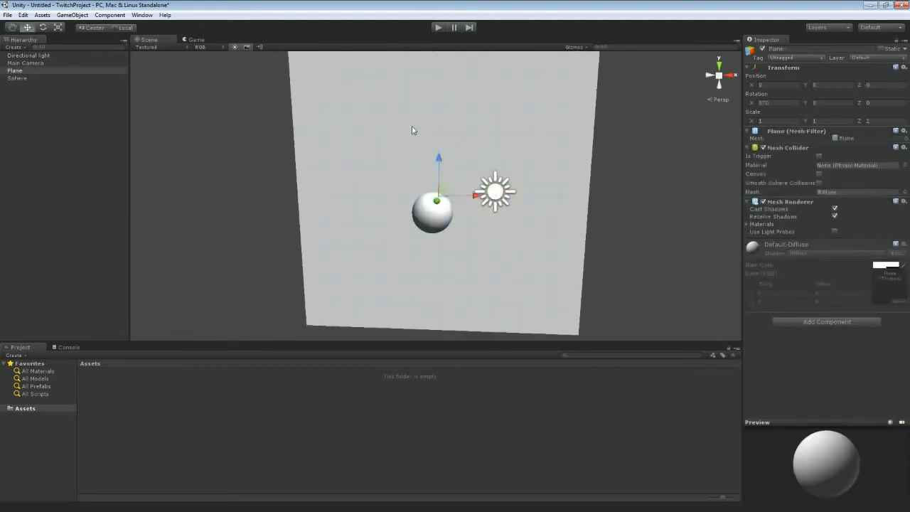
pyautogui.click(496, 191)
pyautogui.press('Delete')
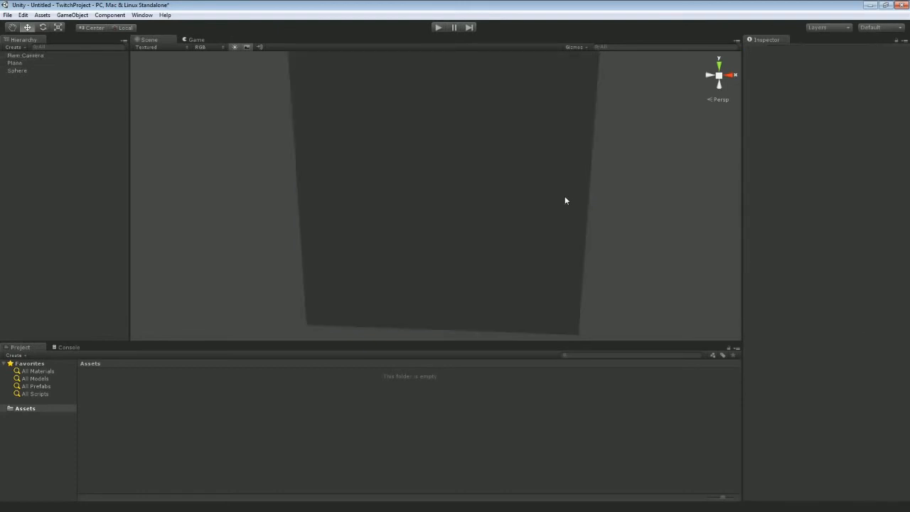
# Add a Light component from the Rendering category to the sphere
pyautogui.keyDown('alt'); pyautogui.moveTo(555, 197); pyautogui.dragTo(597, 169); pyautogui.keyUp('alt')
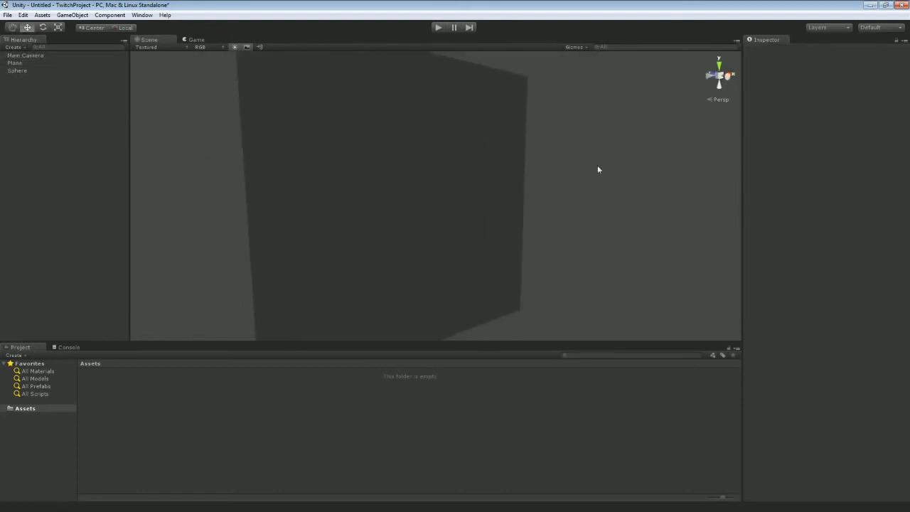
pyautogui.click(17, 71)
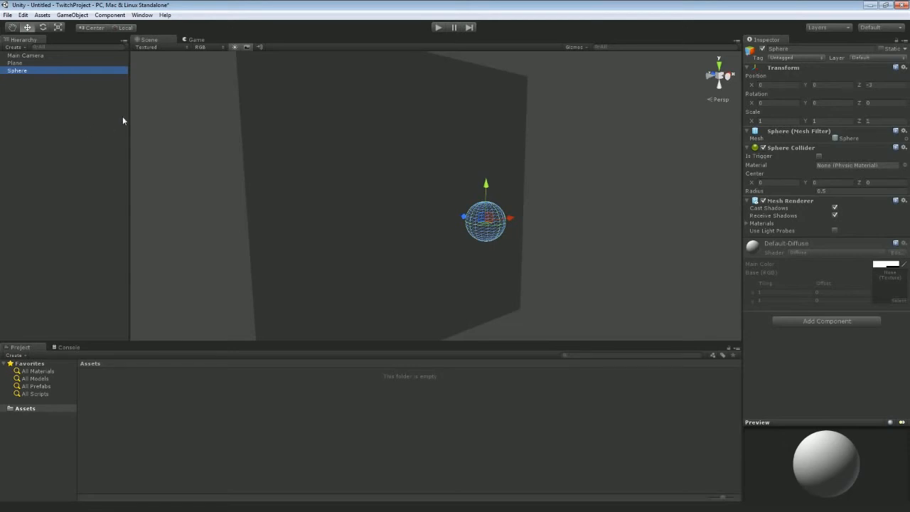
pyautogui.click(116, 16)
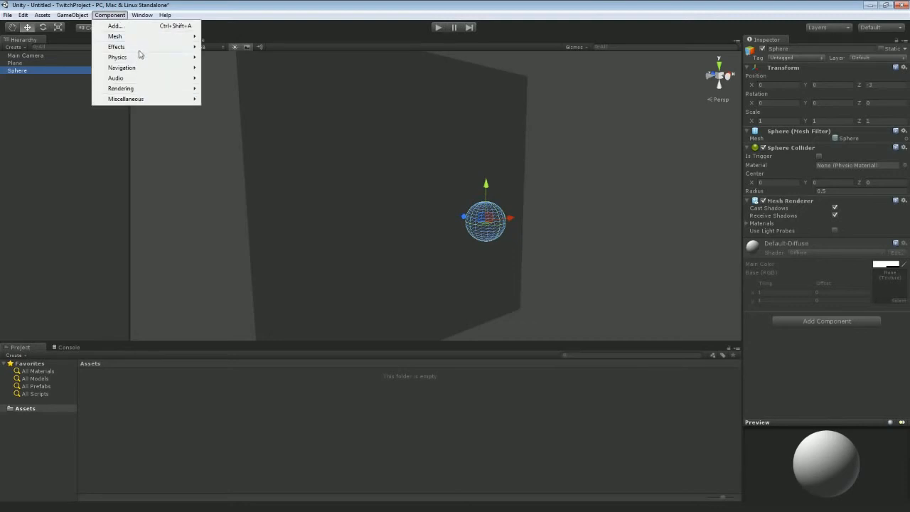
pyautogui.click(191, 4)
pyautogui.click(829, 357)
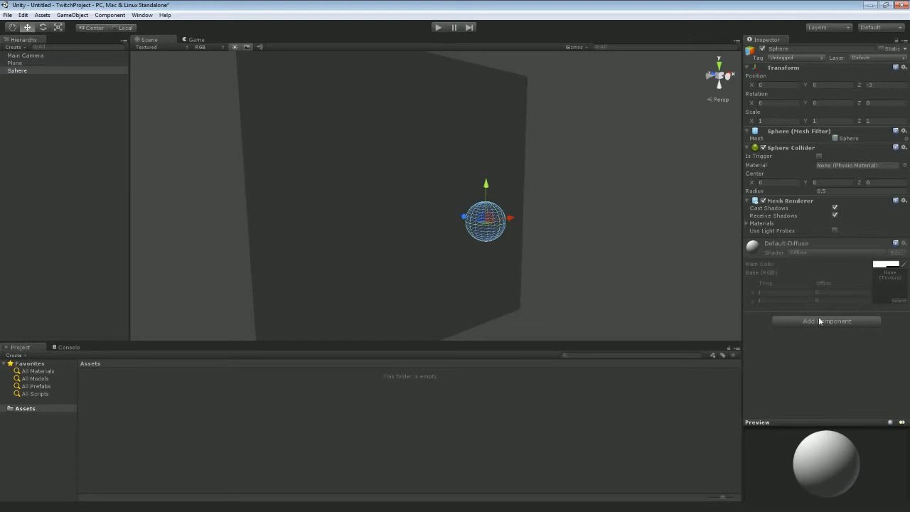
pyautogui.click(818, 322)
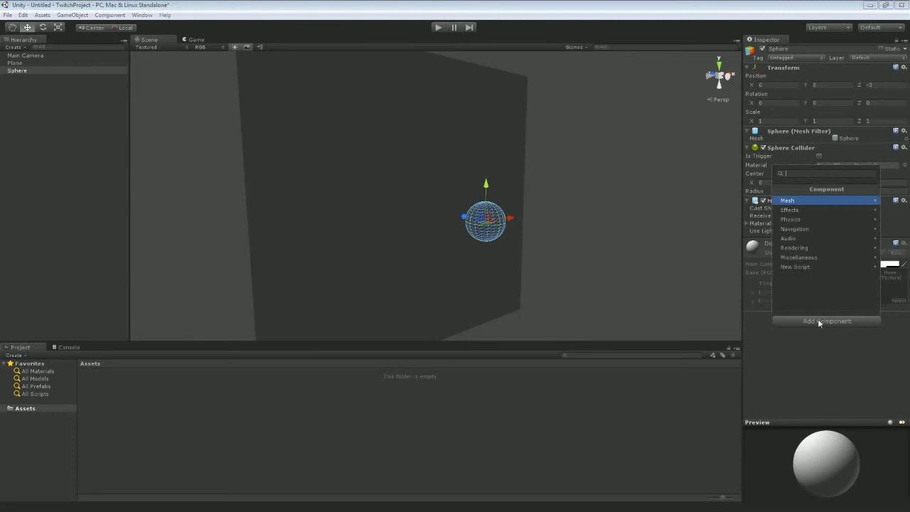
pyautogui.click(796, 247)
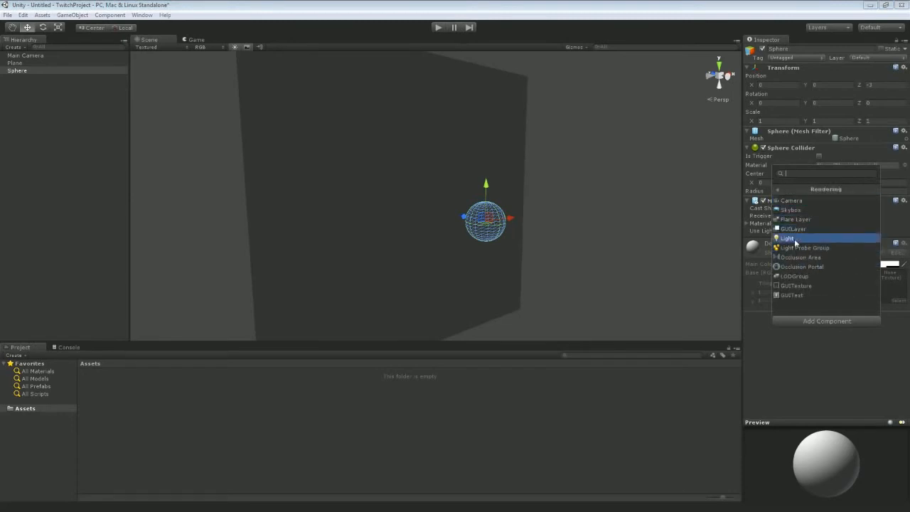
pyautogui.click(795, 239)
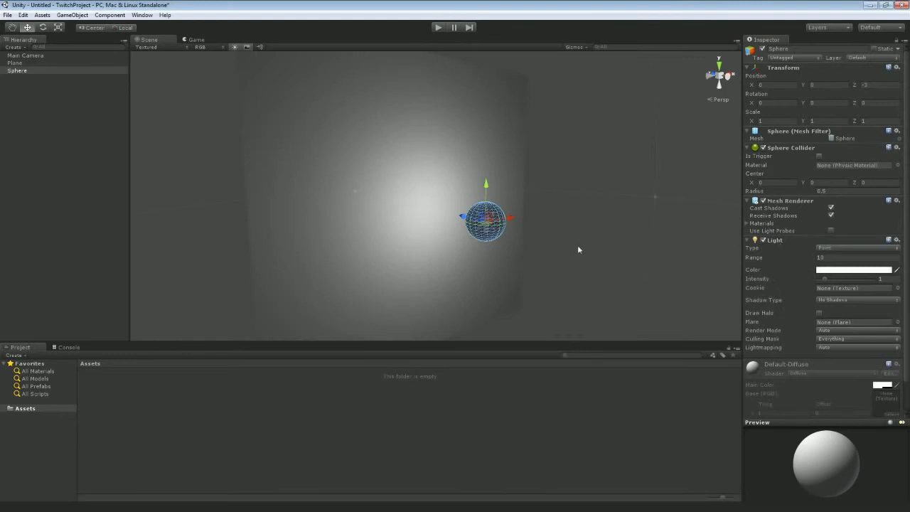
# Examine the sphere's light on the plane in the Game view and close up in the Scene view
pyautogui.keyDown('alt'); pyautogui.moveTo(589, 243); pyautogui.dragTo(367, 241); pyautogui.keyUp('alt')
pyautogui.click(199, 39)
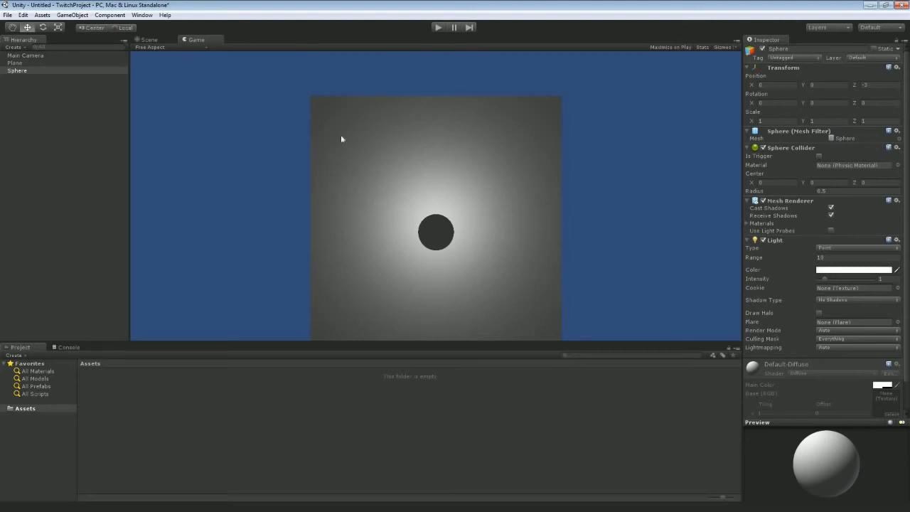
pyautogui.hotkey('ctrl', '1')
pyautogui.keyDown('alt'); pyautogui.moveTo(341, 136); pyautogui.dragTo(207, 152); pyautogui.keyUp('alt')
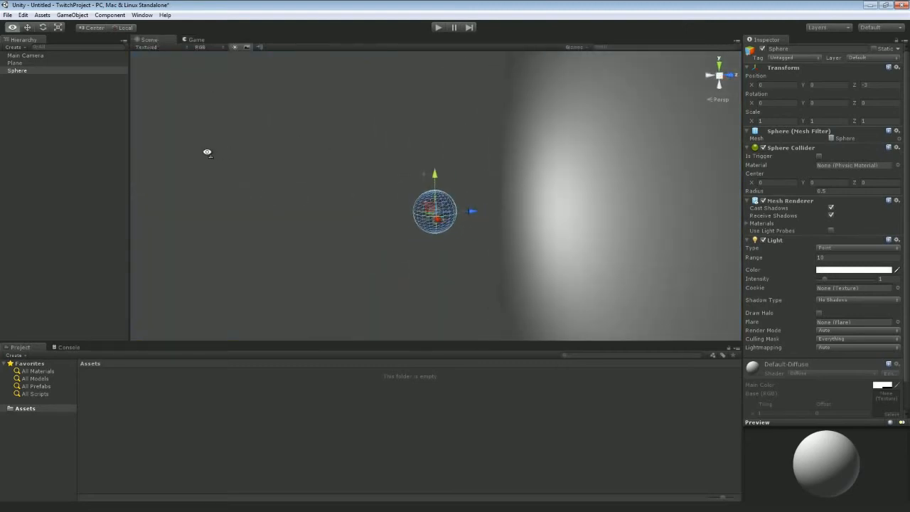
pyautogui.press('f')
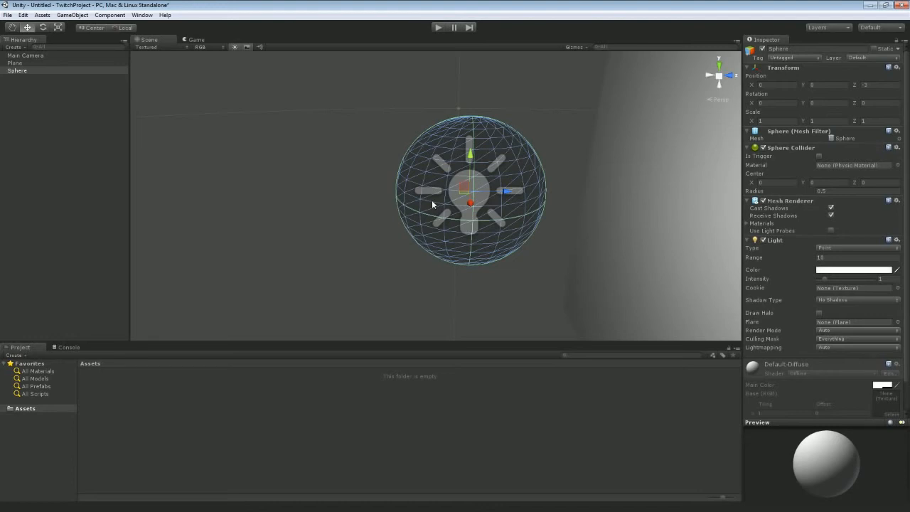
pyautogui.keyDown('alt'); pyautogui.moveTo(338, 150); pyautogui.dragTo(382, 153); pyautogui.keyUp('alt')
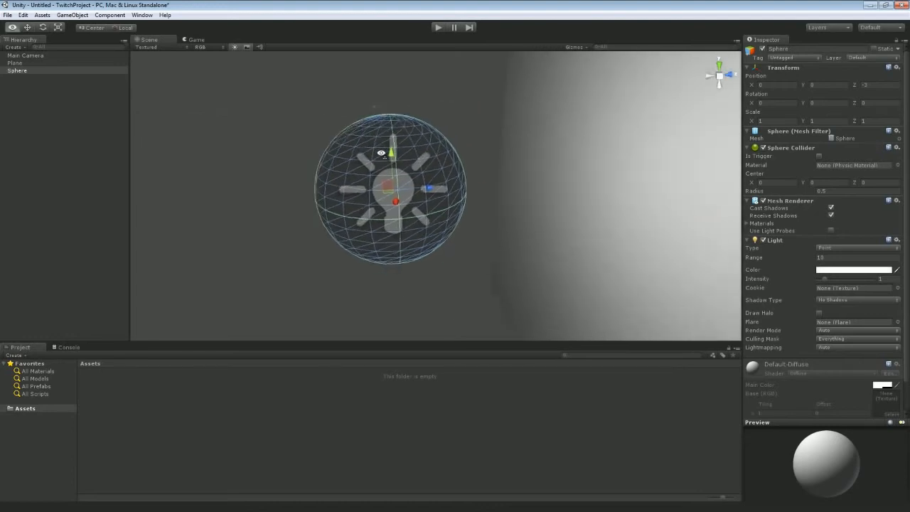
pyautogui.moveTo(381, 153); pyautogui.dragTo(504, 165, button='right')
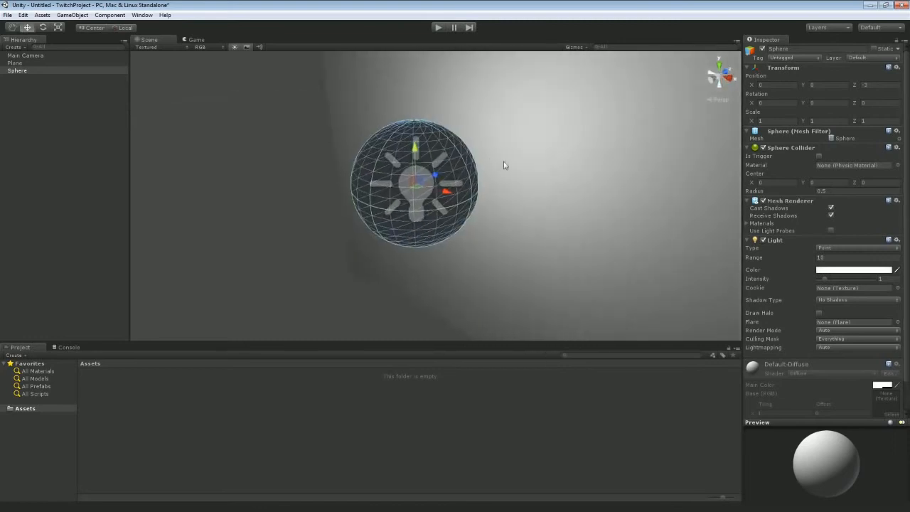
# Remove the Sphere Collider component from the sphere and undo the removal
pyautogui.click(789, 147)
pyautogui.click(793, 149)
pyautogui.rightClick(794, 145)
pyautogui.click(815, 165)
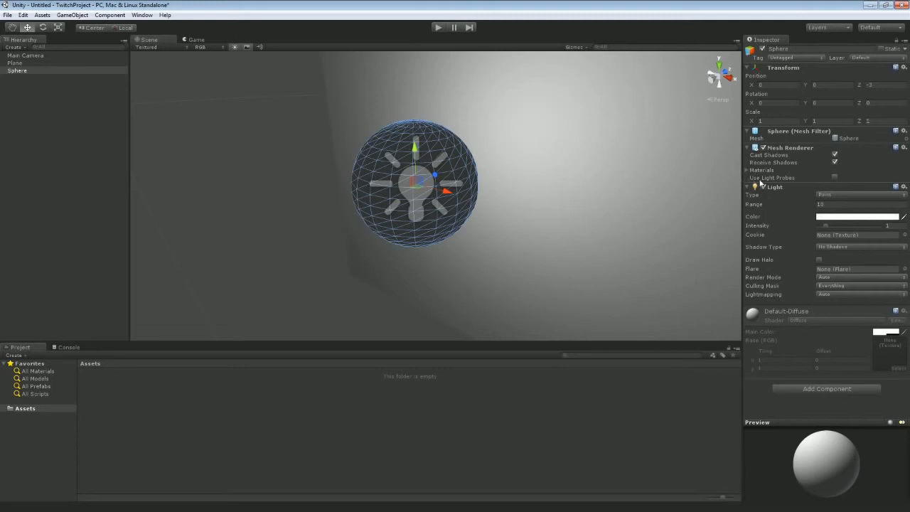
pyautogui.hotkey('ctrl', 'z')
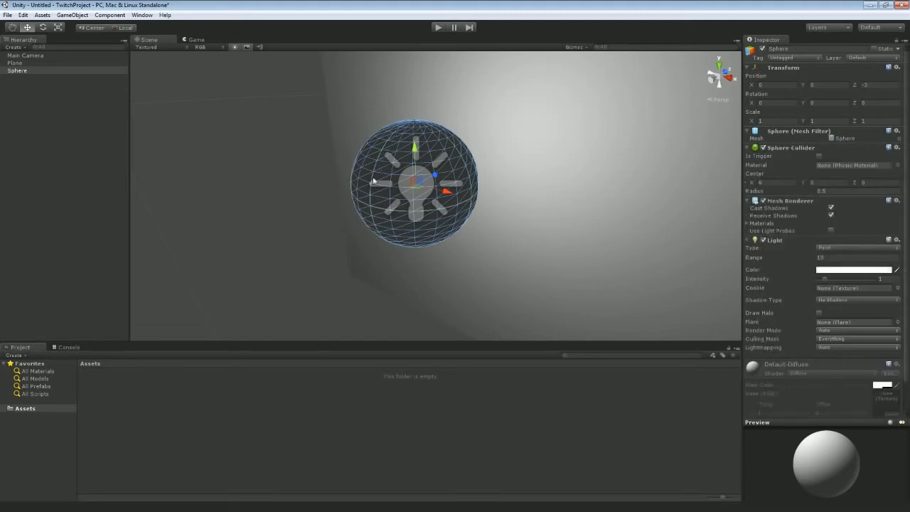
# Replace the sphere's Sphere Collider with a Capsule Collider from the Physics category
pyautogui.rightClick(806, 148)
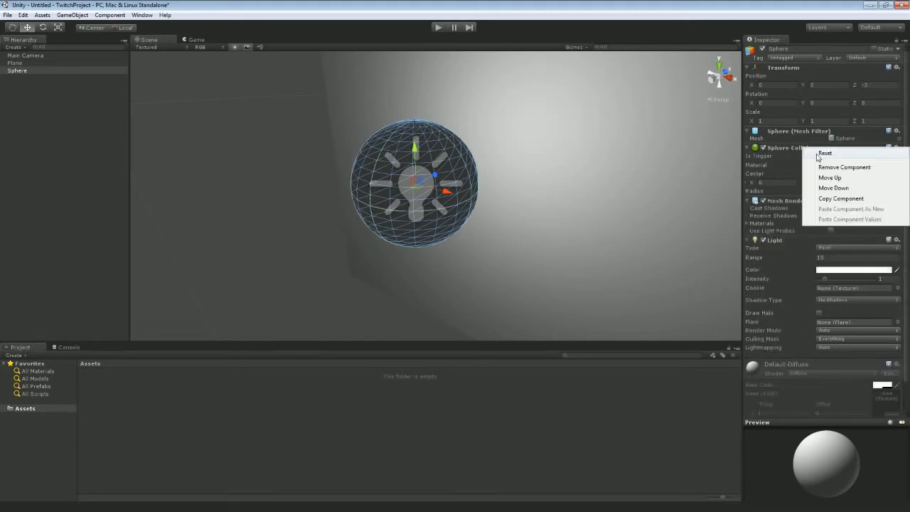
pyautogui.click(823, 168)
pyautogui.click(850, 389)
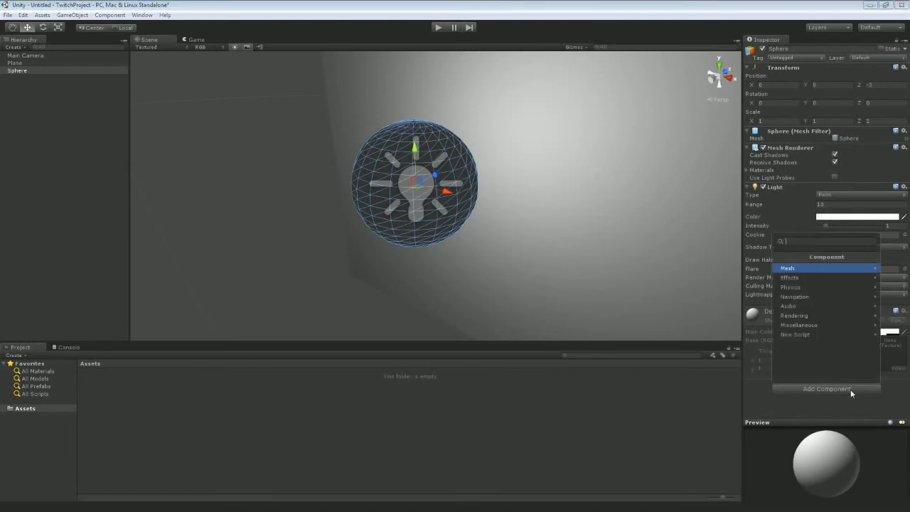
pyautogui.click(791, 287)
pyautogui.click(800, 305)
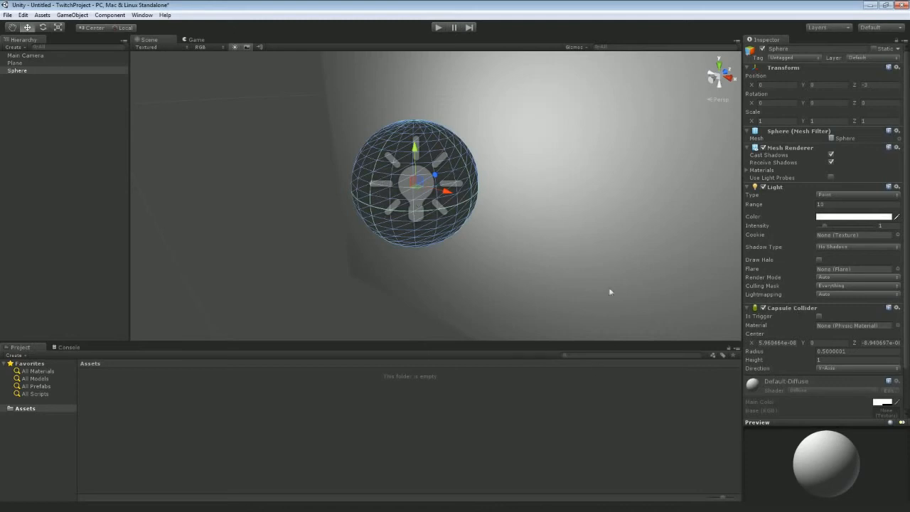
# Increase the Capsule Collider's height to 2.3 and view its outline around the sphere
pyautogui.scroll(-2, 903, 279)
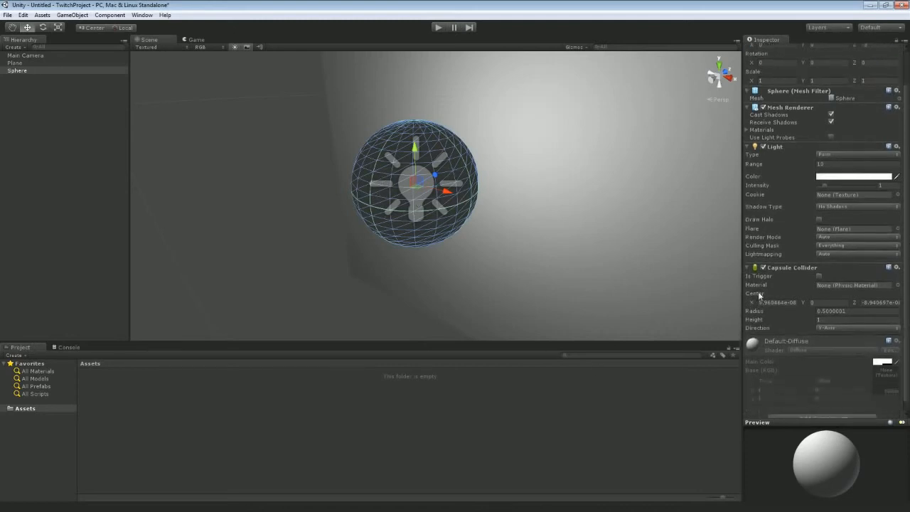
pyautogui.moveTo(761, 321)
pyautogui.mouseDown()
pyautogui.moveTo(773, 320)
pyautogui.moveTo(762, 322)
pyautogui.mouseUp()
pyautogui.moveTo(601, 270)
pyautogui.mouseDown(button='right')
pyautogui.moveTo(605, 242)
pyautogui.moveTo(604, 258)
pyautogui.mouseUp(button='right')
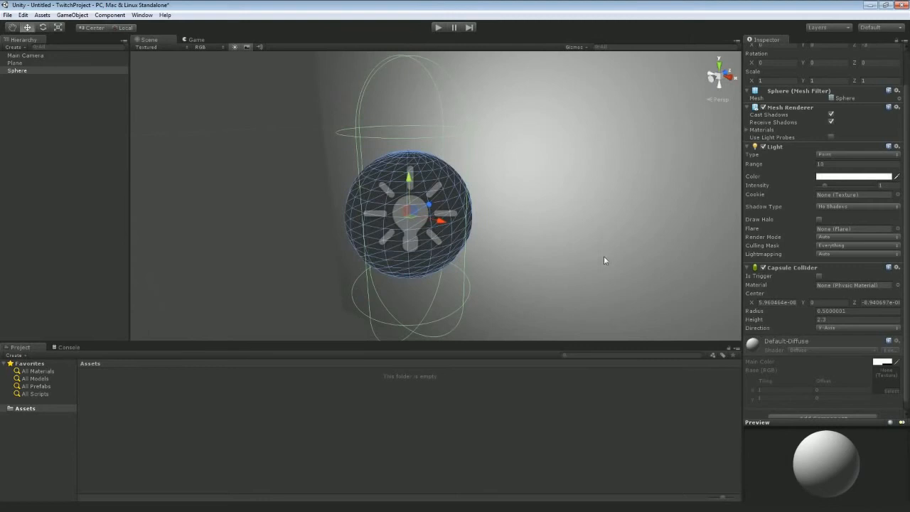
# Replace the Capsule Collider with a Box Collider from the Physics category and view its outline around the sphere
pyautogui.rightClick(797, 268)
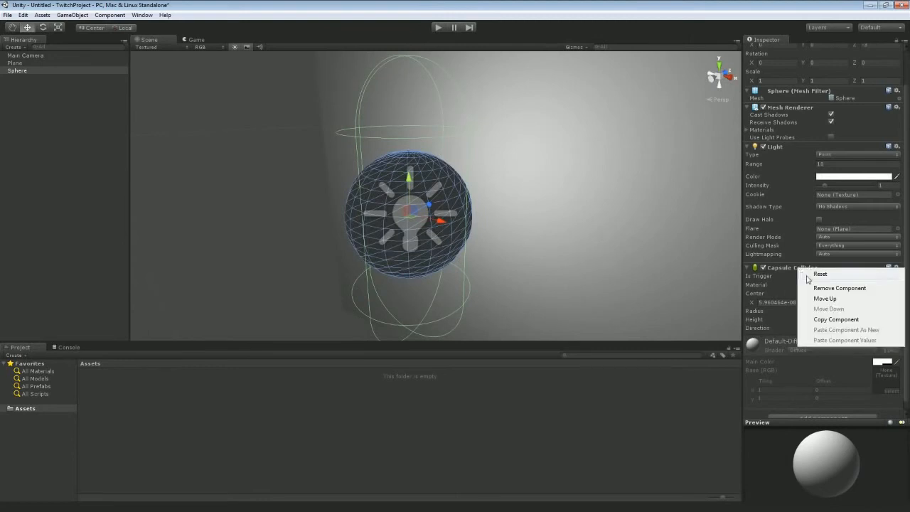
pyautogui.click(810, 285)
pyautogui.click(824, 386)
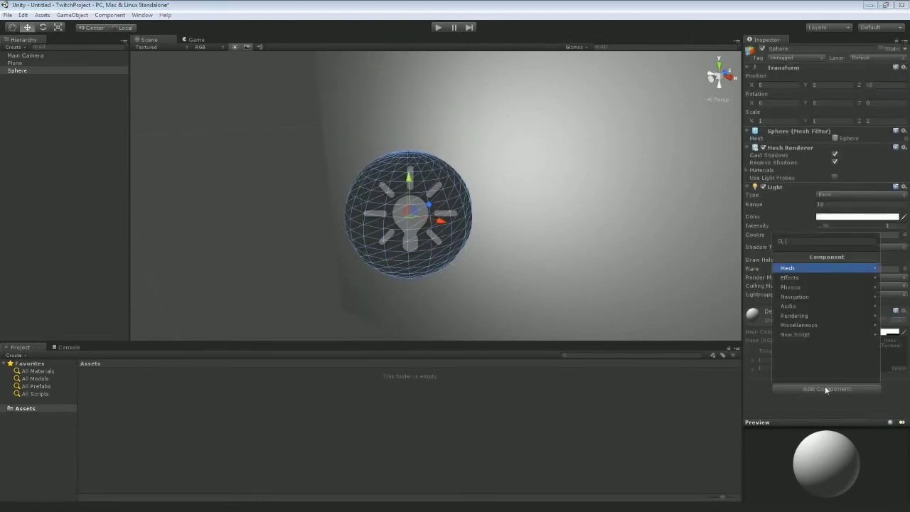
pyautogui.click(792, 288)
pyautogui.click(791, 284)
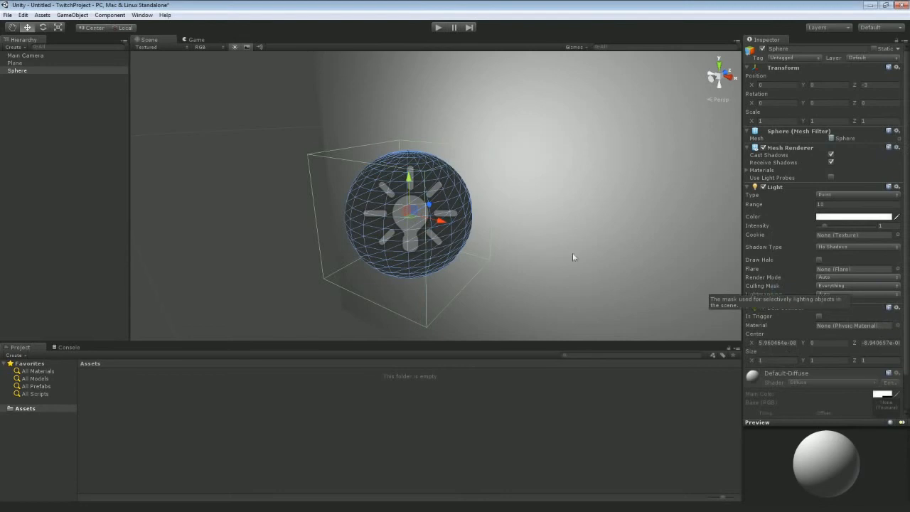
pyautogui.keyDown('alt'); pyautogui.moveTo(585, 240); pyautogui.dragTo(646, 238); pyautogui.keyUp('alt')
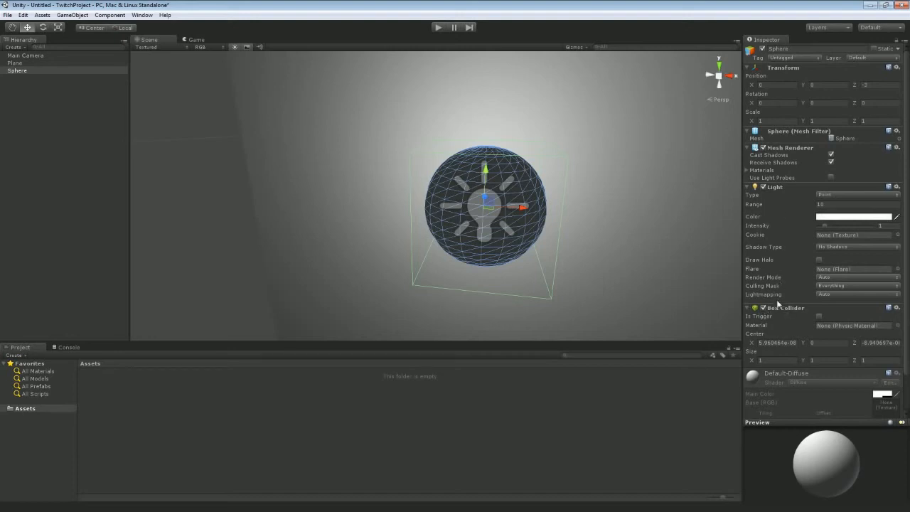
pyautogui.moveTo(647, 177); pyautogui.dragTo(657, 169, button='right')
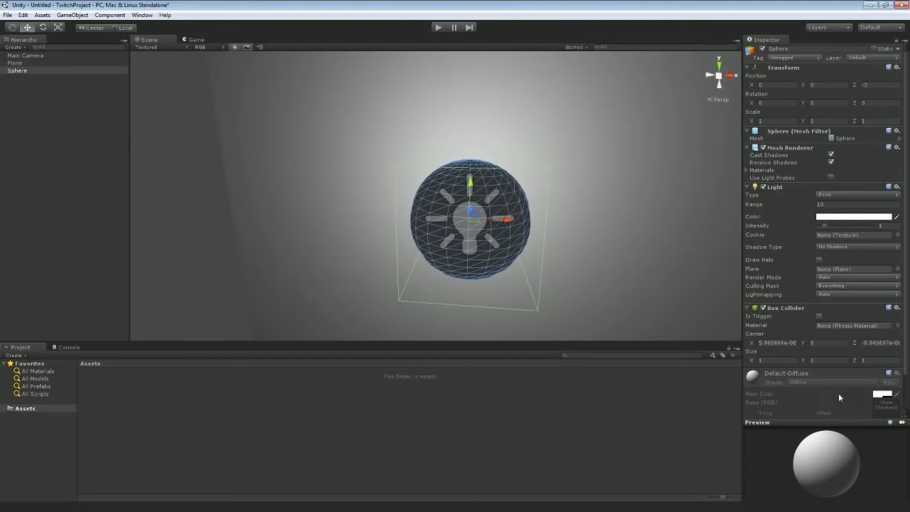
# Try to add a second Light component from the Rendering category to the sphere
pyautogui.scroll(-3, 824, 416)
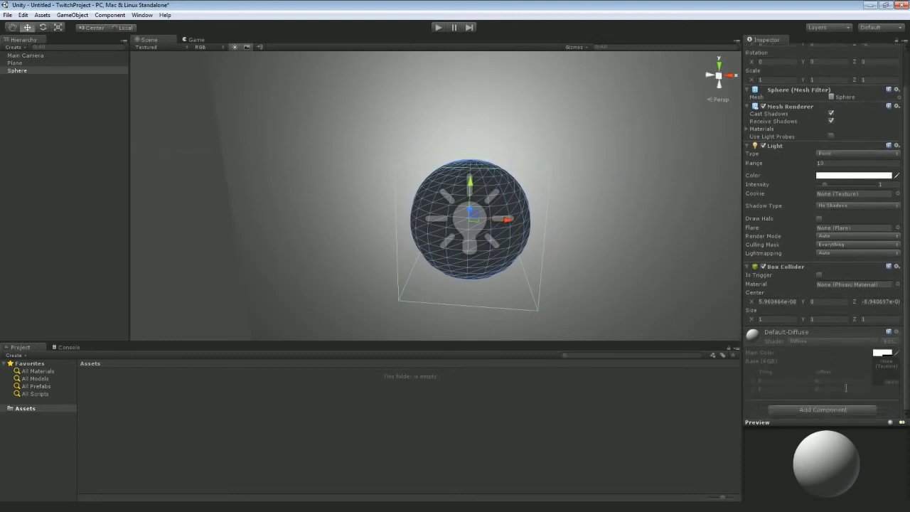
pyautogui.click(818, 411)
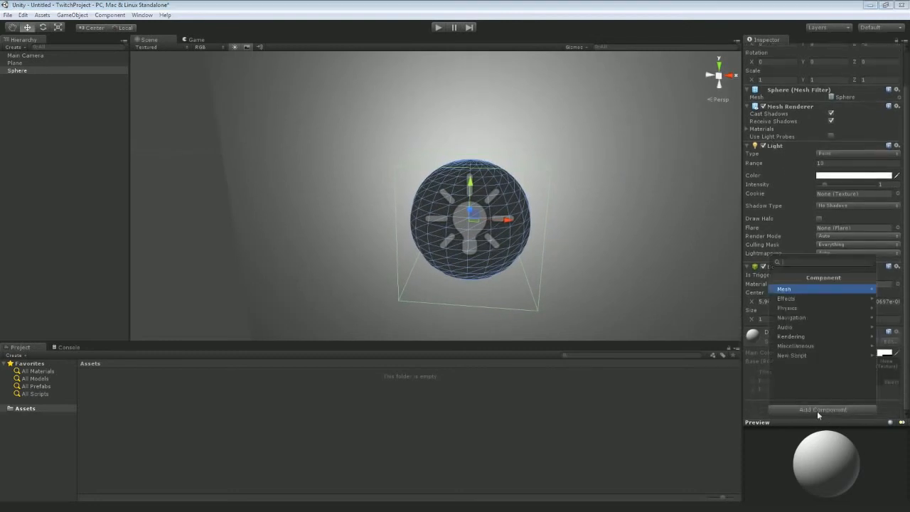
pyautogui.click(796, 336)
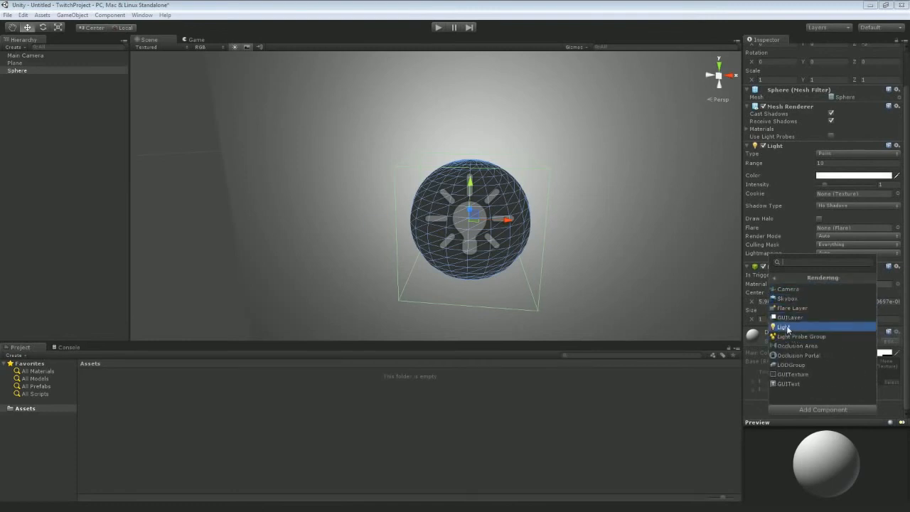
pyautogui.click(775, 327)
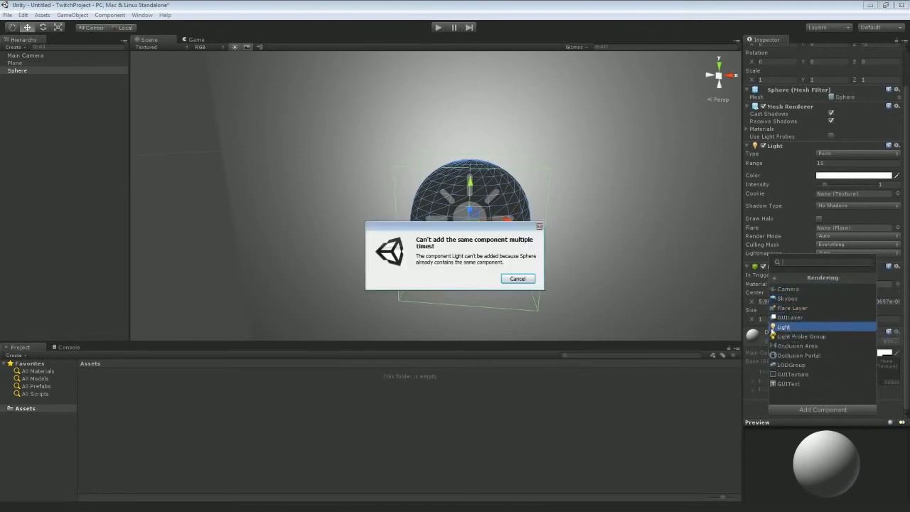
pyautogui.click(517, 279)
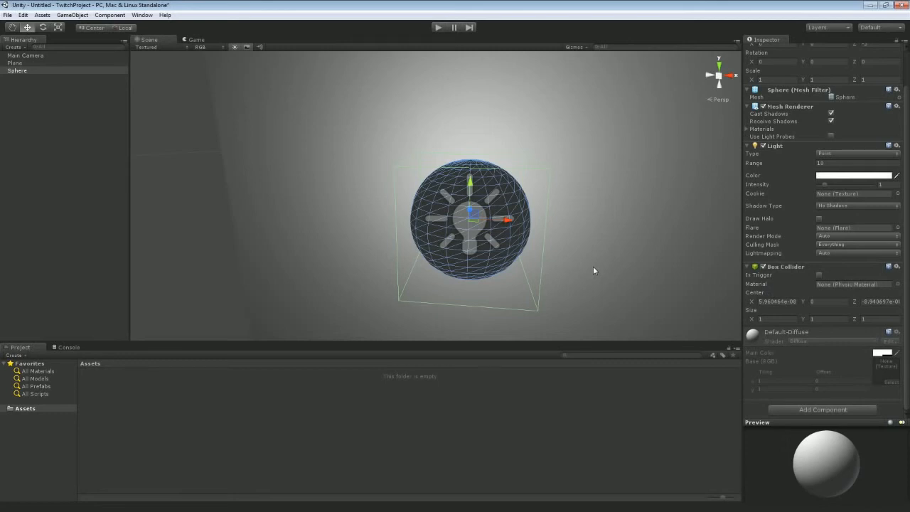
# Change the sphere's light type to Directional and its color to red
pyautogui.click(840, 154)
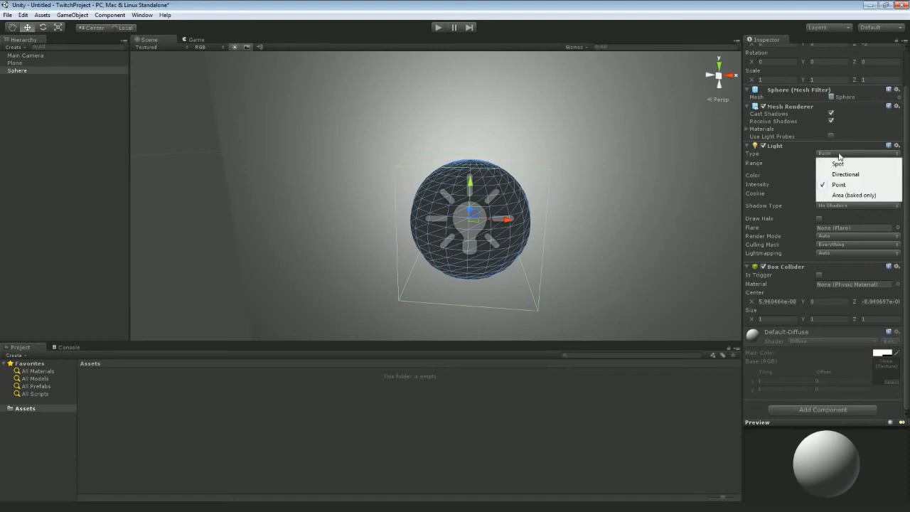
pyautogui.click(841, 175)
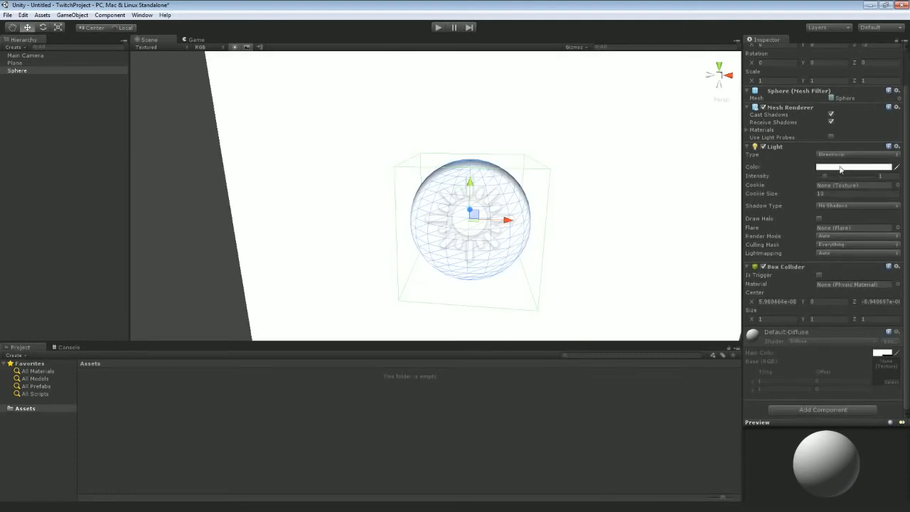
pyautogui.click(840, 168)
pyautogui.click(483, 207)
pyautogui.click(504, 164)
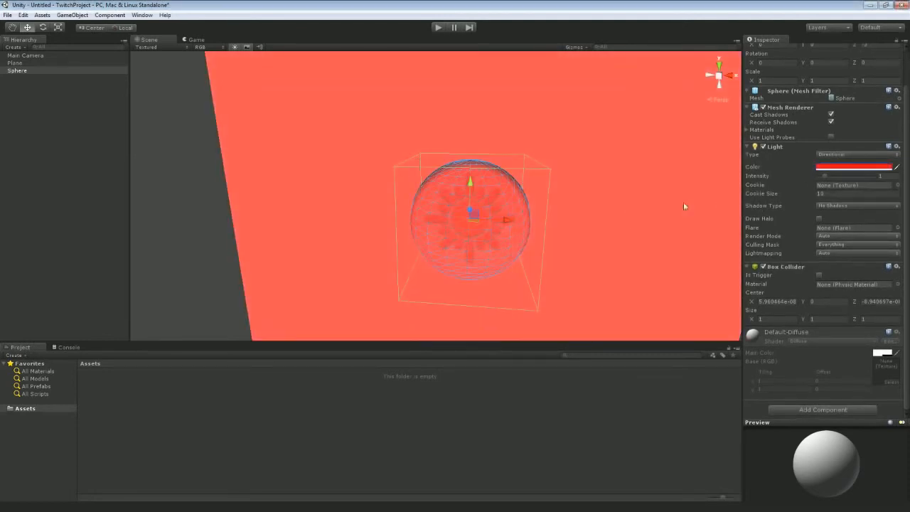
# Check the red directional light in the Game view and undo the light's color and type changes
pyautogui.click(197, 40)
pyautogui.click(149, 40)
pyautogui.hotkey('ctrl', 'z')
pyautogui.hotkey('ctrl', 'z')
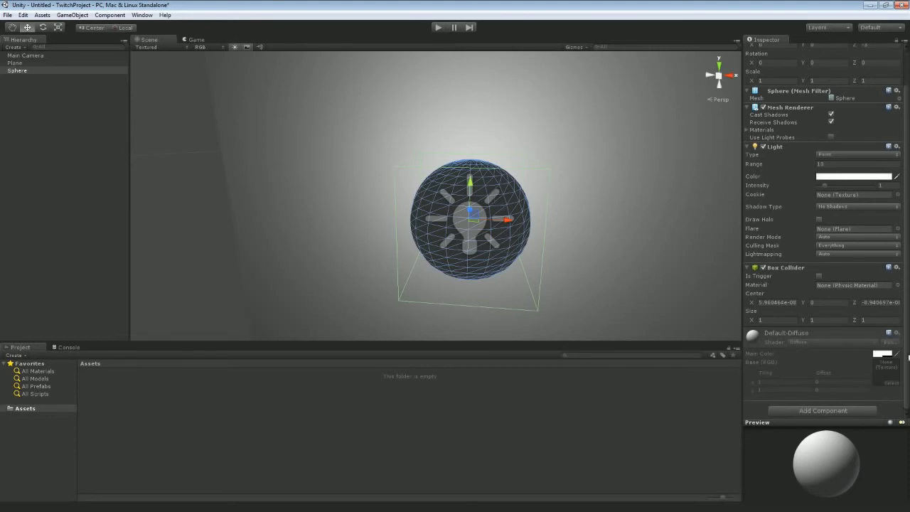
# Browse the Rendering and Miscellaneous component categories, and add a Particle System from the Effects category to the sphere
pyautogui.click(820, 411)
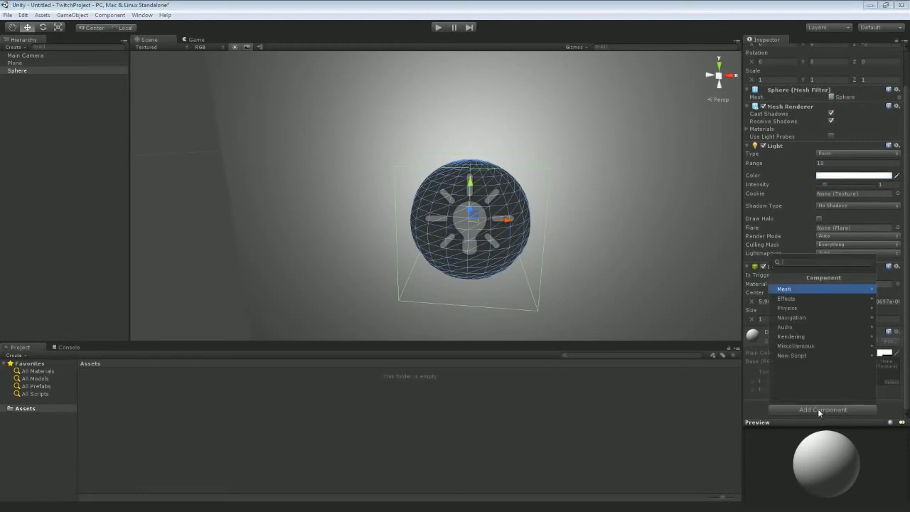
pyautogui.click(789, 336)
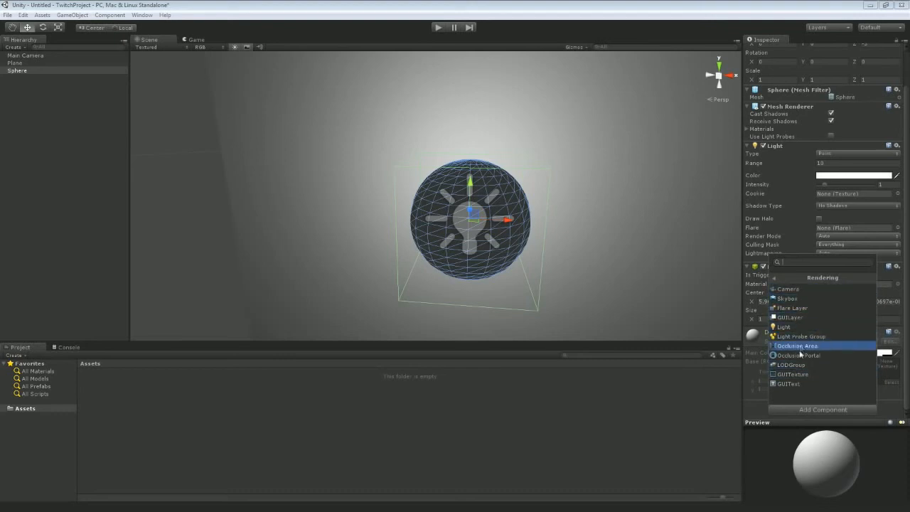
pyautogui.click(803, 280)
pyautogui.click(795, 347)
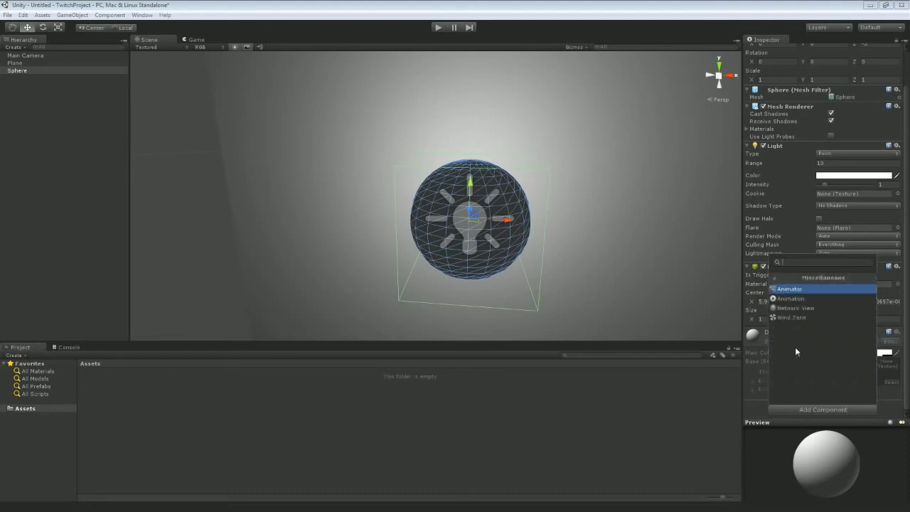
pyautogui.click(804, 278)
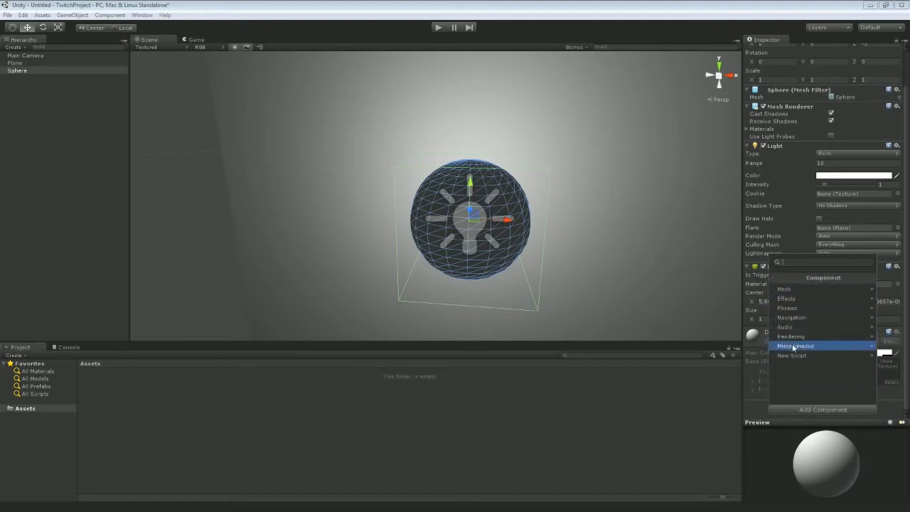
pyautogui.click(787, 299)
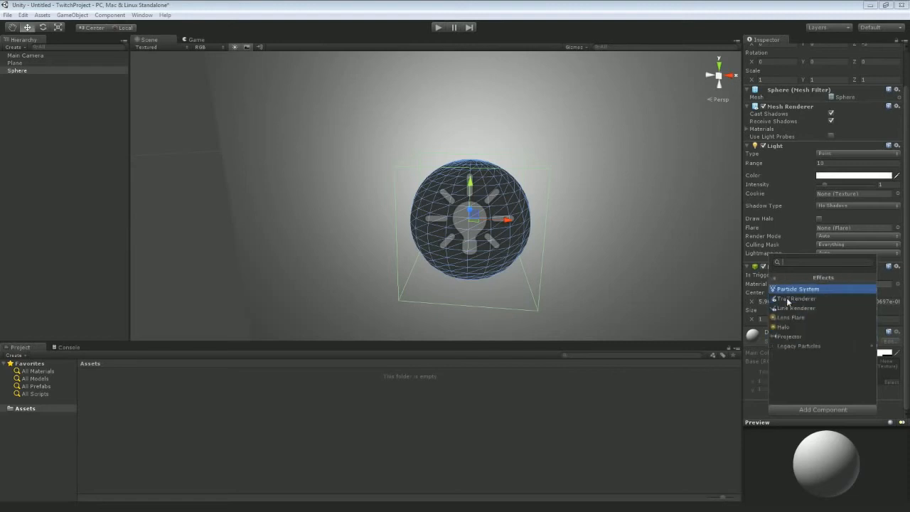
pyautogui.click(792, 289)
# Examine the sphere's particle effect in the Scene view and in the Game view
pyautogui.keyDown('alt'); pyautogui.moveTo(710, 272); pyautogui.dragTo(646, 229); pyautogui.keyUp('alt')
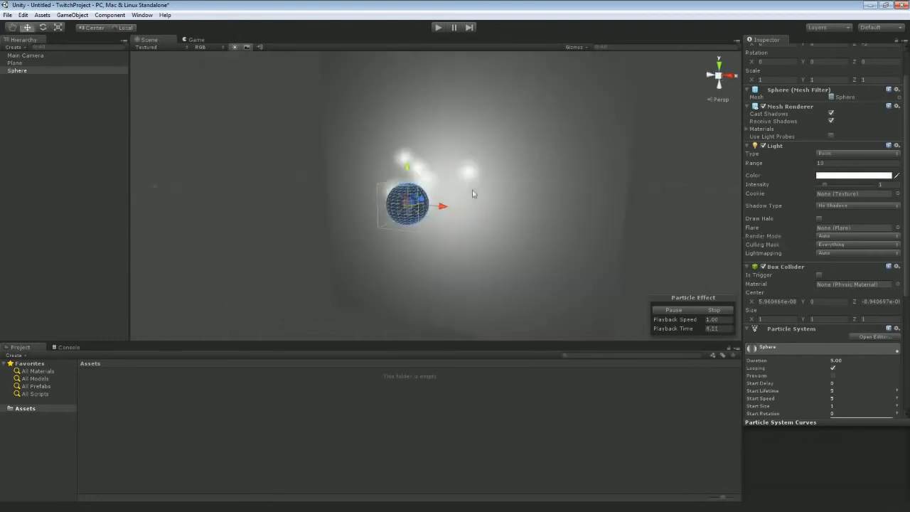
pyautogui.click(192, 40)
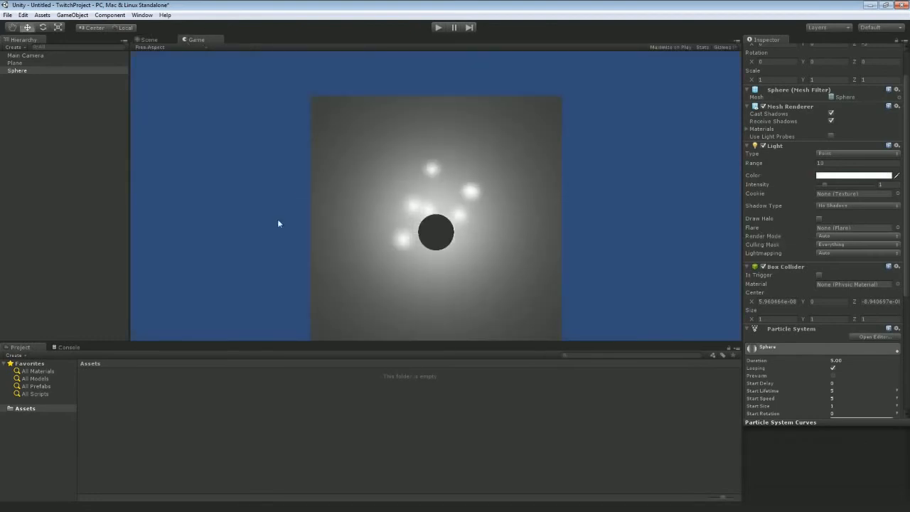
pyautogui.click(148, 40)
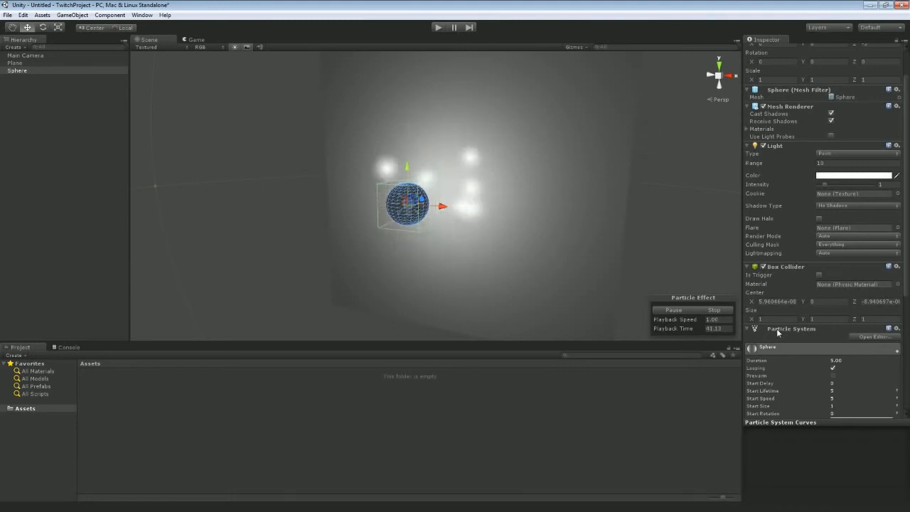
# Remove the Particle System component from the sphere
pyautogui.rightClick(778, 331)
pyautogui.click(777, 328)
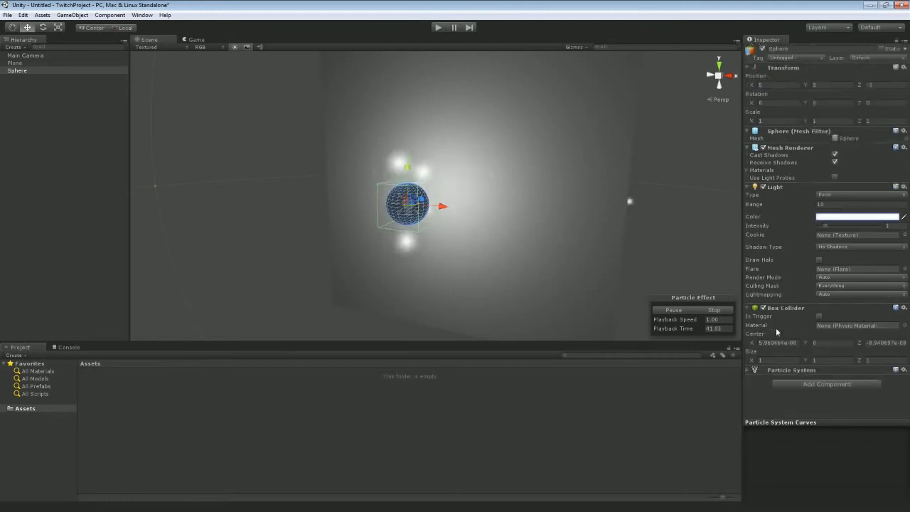
pyautogui.rightClick(778, 371)
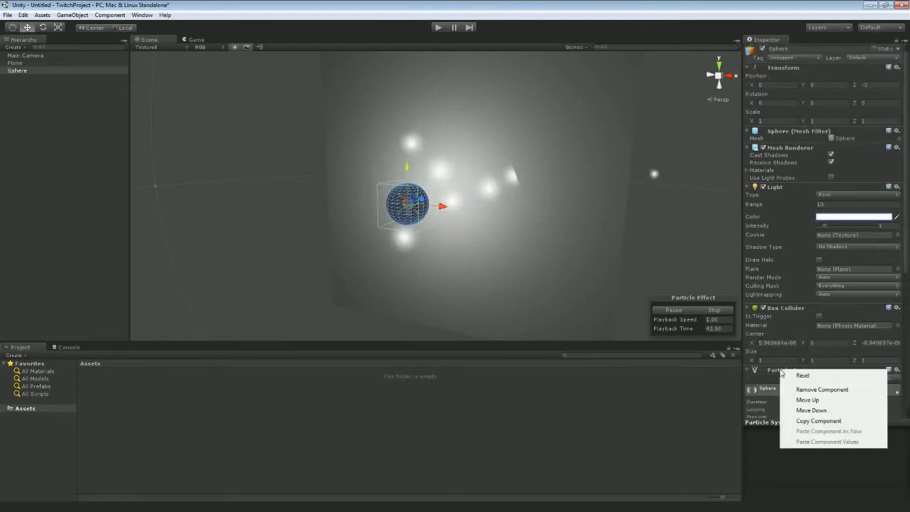
pyautogui.click(812, 391)
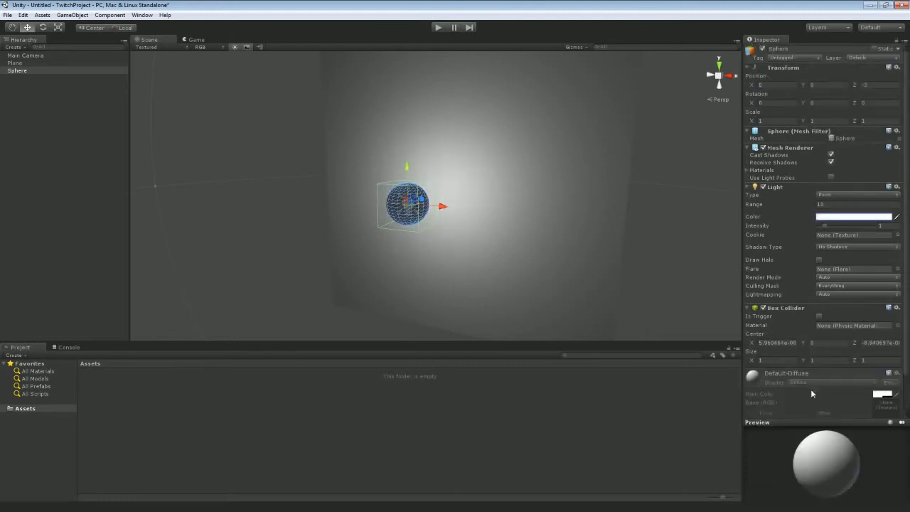
# Remove the Box Collider component from the sphere and view the sphere from another side
pyautogui.click(785, 308)
pyautogui.click(787, 310)
pyautogui.click(786, 310)
pyautogui.rightClick(786, 311)
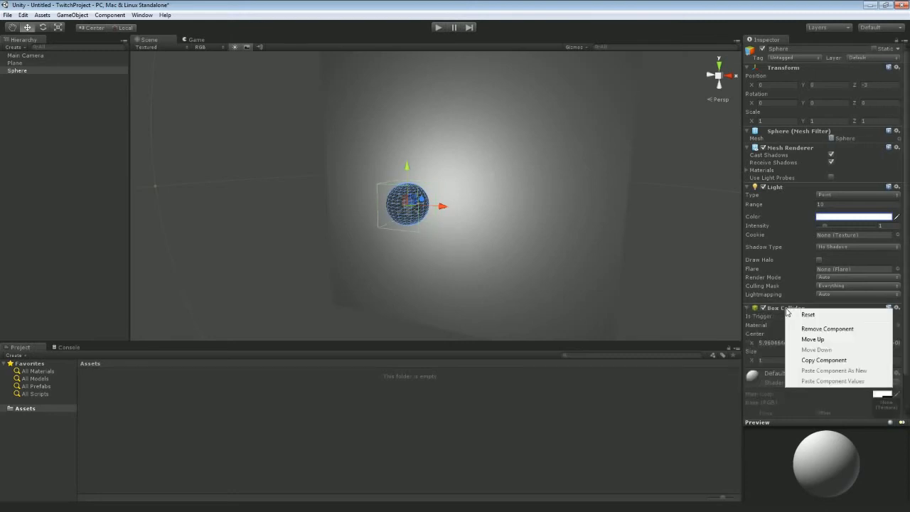
pyautogui.click(819, 331)
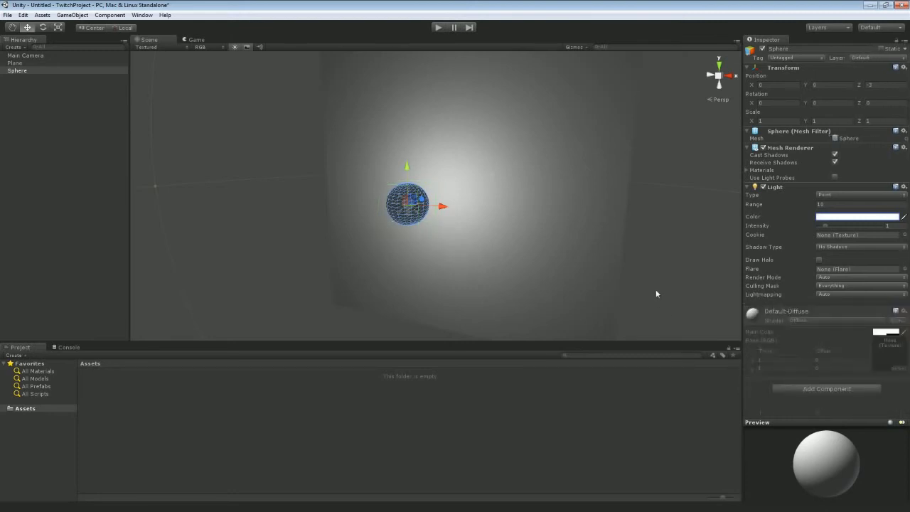
pyautogui.keyDown('alt'); pyautogui.moveTo(654, 292); pyautogui.dragTo(740, 281); pyautogui.keyUp('alt')
pyautogui.keyDown('alt'); pyautogui.moveTo(826, 287); pyautogui.dragTo(829, 289); pyautogui.keyUp('alt')
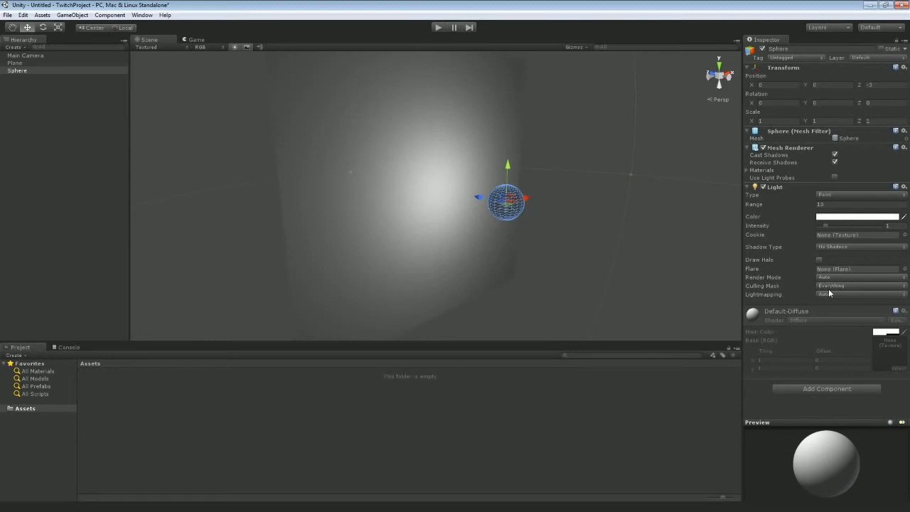
# Delete the sphere and the plane from the scene, leaving only the main camera
pyautogui.click(382, 174)
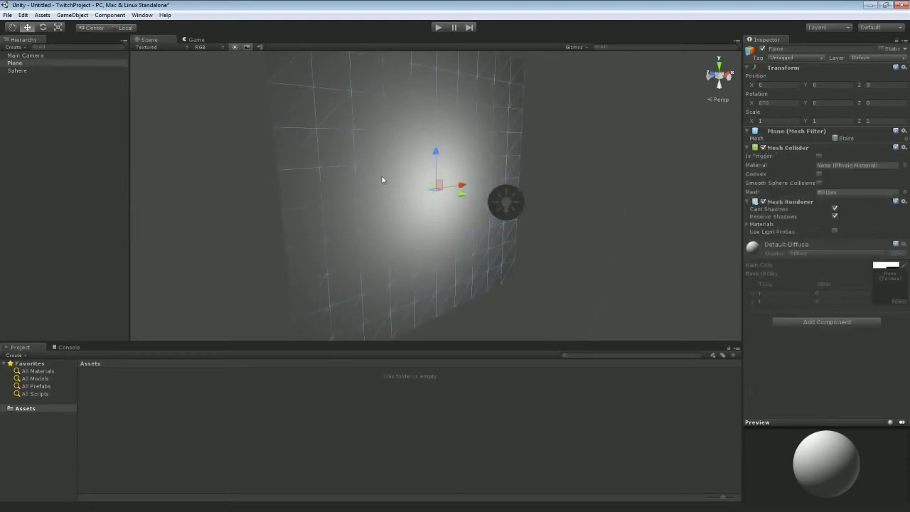
pyautogui.click(506, 202)
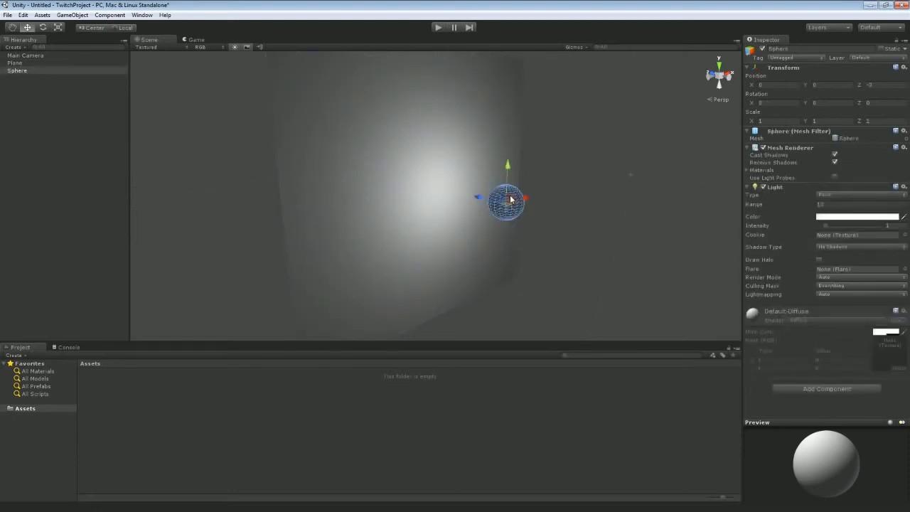
pyautogui.press('Delete')
pyautogui.click(492, 192)
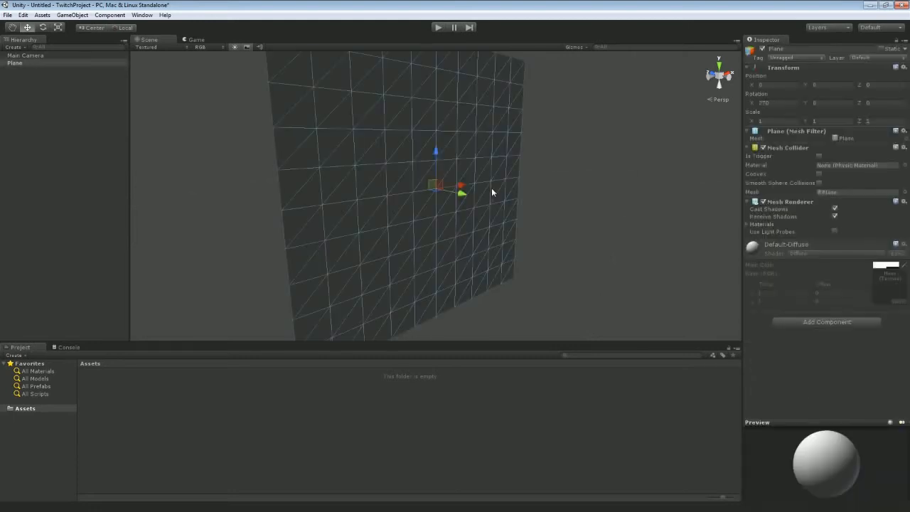
pyautogui.press('Delete')
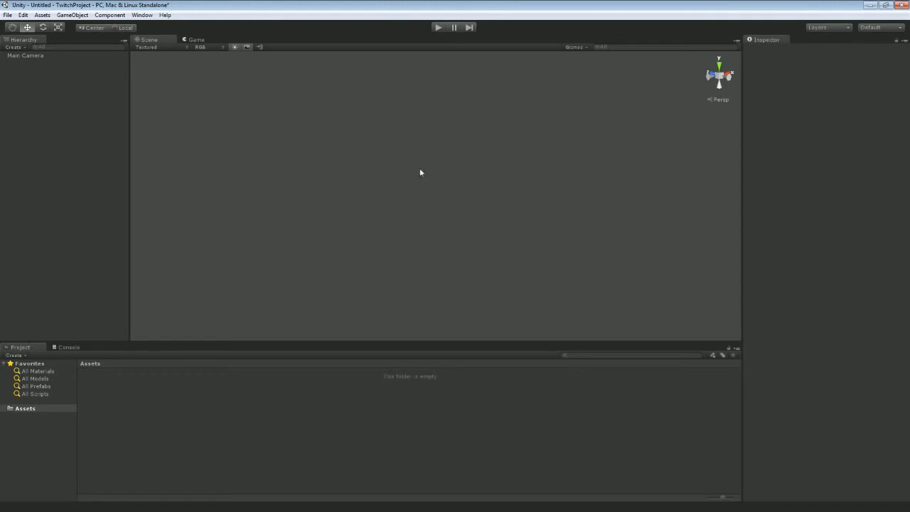
# Create a cube game object in the scene
pyautogui.click(72, 15)
pyautogui.moveTo(121, 39)
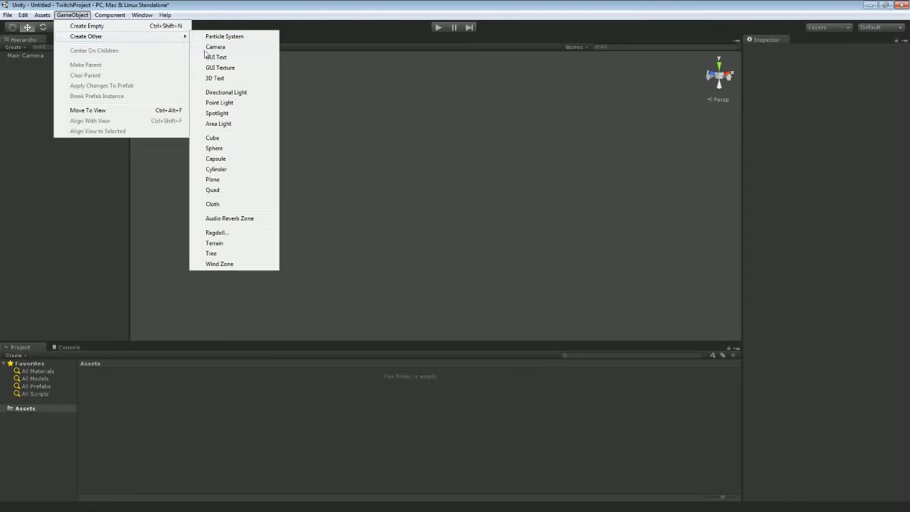
pyautogui.click(217, 138)
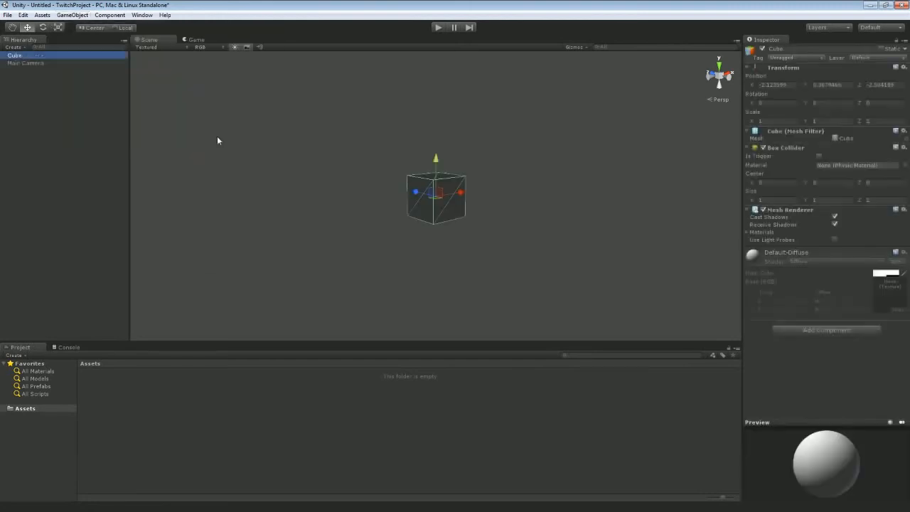
pyautogui.click(307, 194)
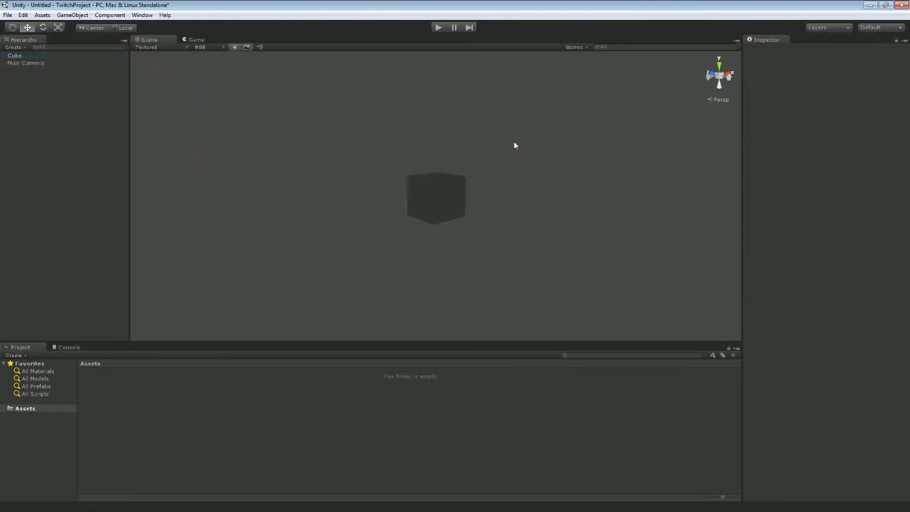
pyautogui.keyDown('alt'); pyautogui.moveTo(514, 145); pyautogui.dragTo(498, 165); pyautogui.keyUp('alt')
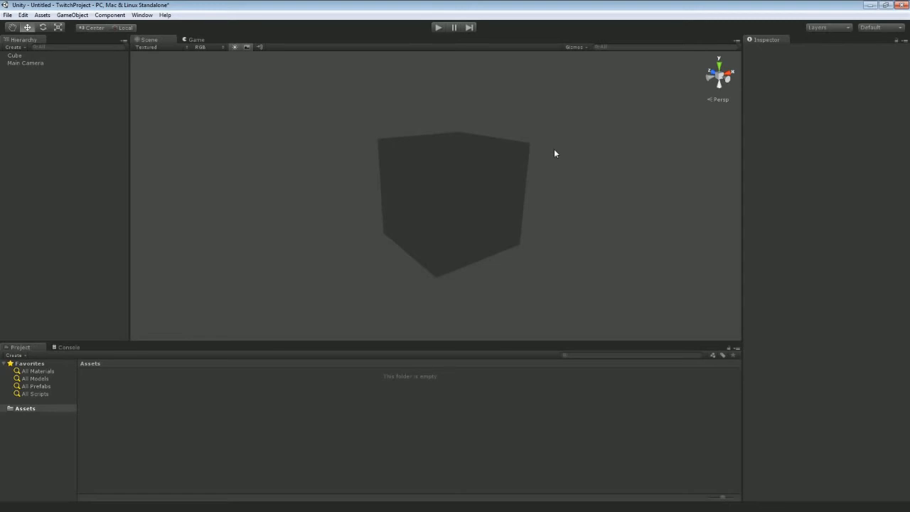
# Switch the Scene view to default lighting and show its ground grid around the cube
pyautogui.click(236, 48)
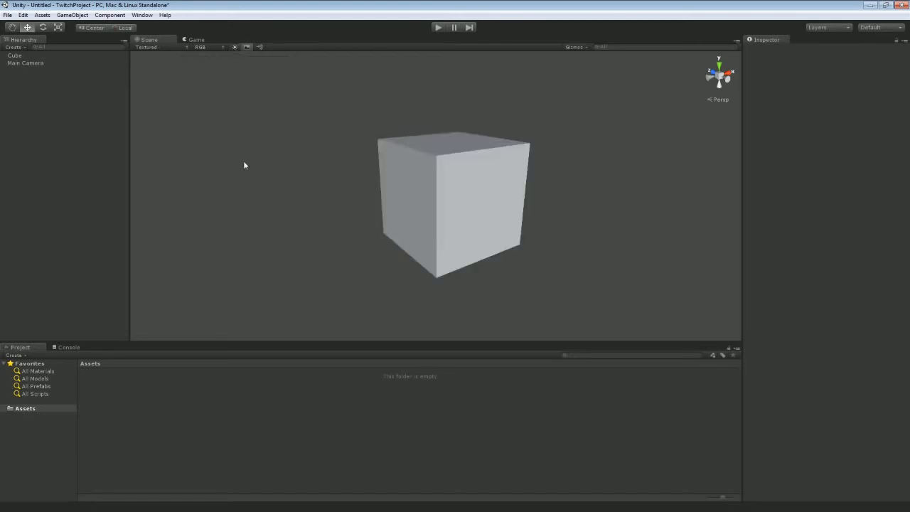
pyautogui.keyDown('alt'); pyautogui.moveTo(246, 160); pyautogui.dragTo(303, 160); pyautogui.keyUp('alt')
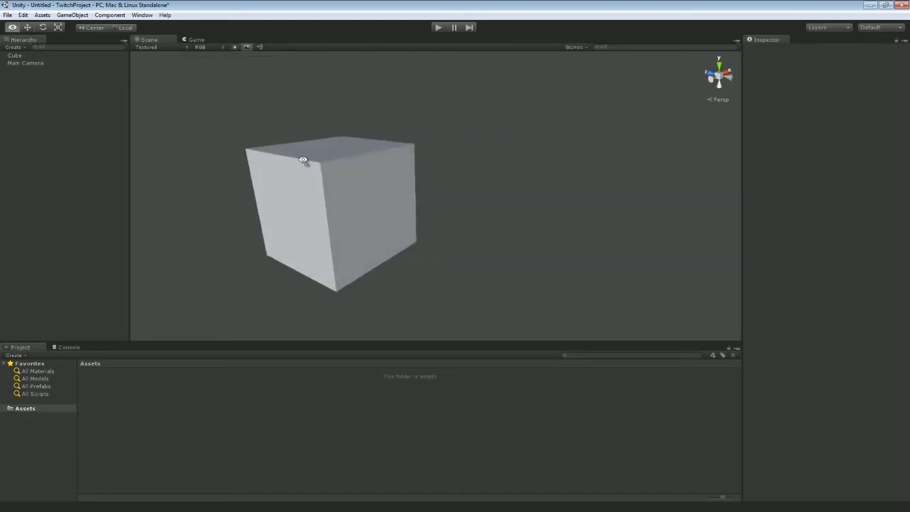
pyautogui.moveTo(304, 161); pyautogui.dragTo(182, 170, button='right')
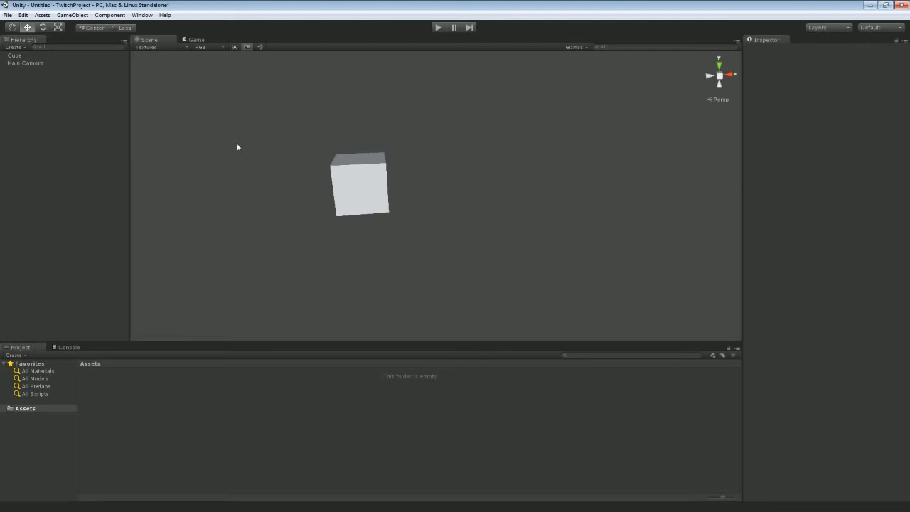
pyautogui.click(246, 47)
pyautogui.moveTo(269, 112); pyautogui.dragTo(215, 90, button='right')
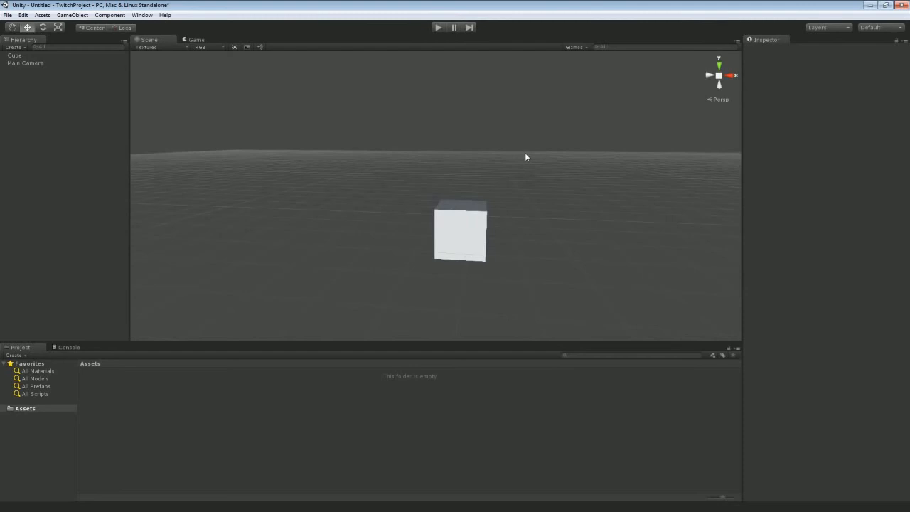
# Set the cube's position to X 0, Y 0, Z 0
pyautogui.click(463, 223)
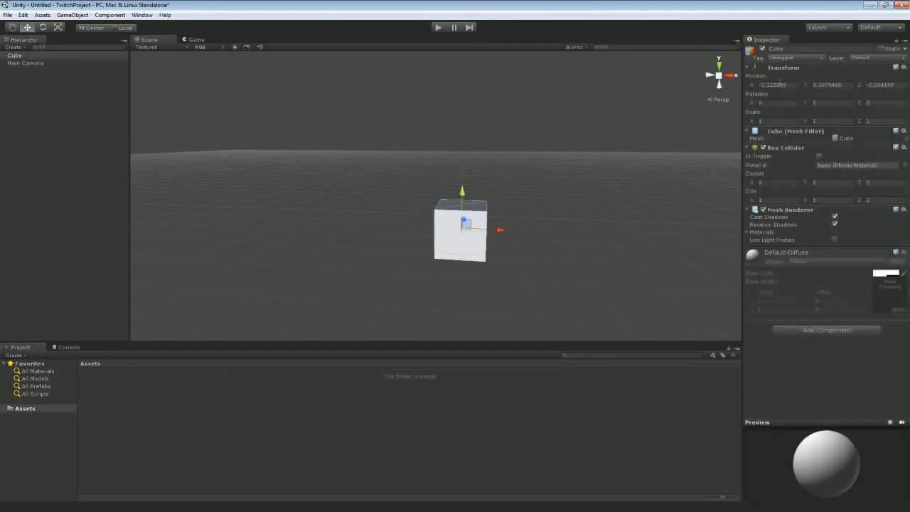
pyautogui.click(780, 84)
pyautogui.write('0')
pyautogui.press('Tab')
pyautogui.write('0')
pyautogui.press('Tab')
pyautogui.write('0')
pyautogui.moveTo(627, 122); pyautogui.dragTo(648, 157, button='right')
pyautogui.press('d')
pyautogui.press('w')
pyautogui.press('a')
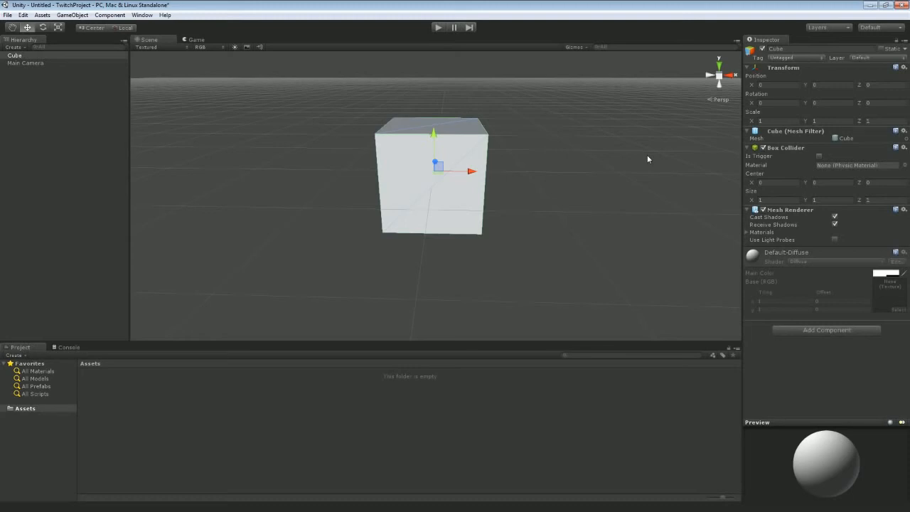
pyautogui.click(779, 68)
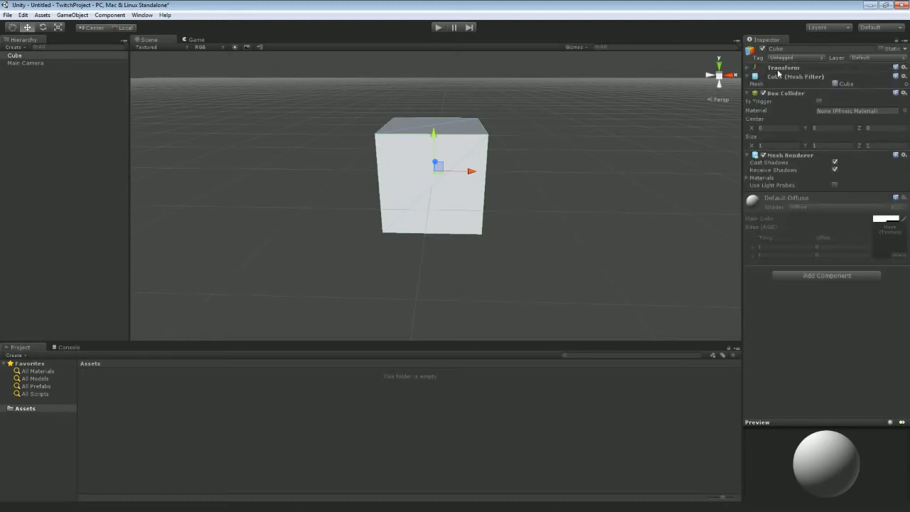
pyautogui.click(778, 68)
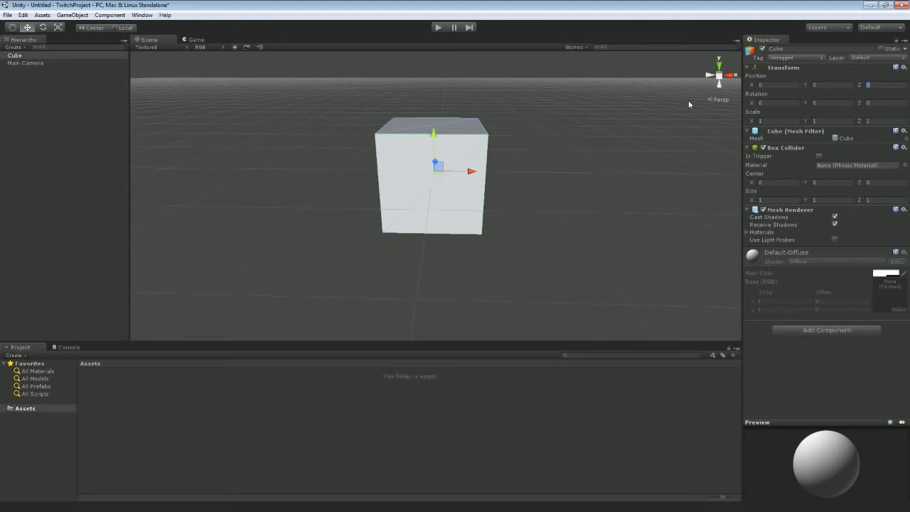
# Move the cube freely along its axes with the Move tool, ending at about Y 0.02, Z -0.79
pyautogui.keyDown('alt'); pyautogui.moveTo(600, 147); pyautogui.dragTo(554, 173); pyautogui.keyUp('alt')
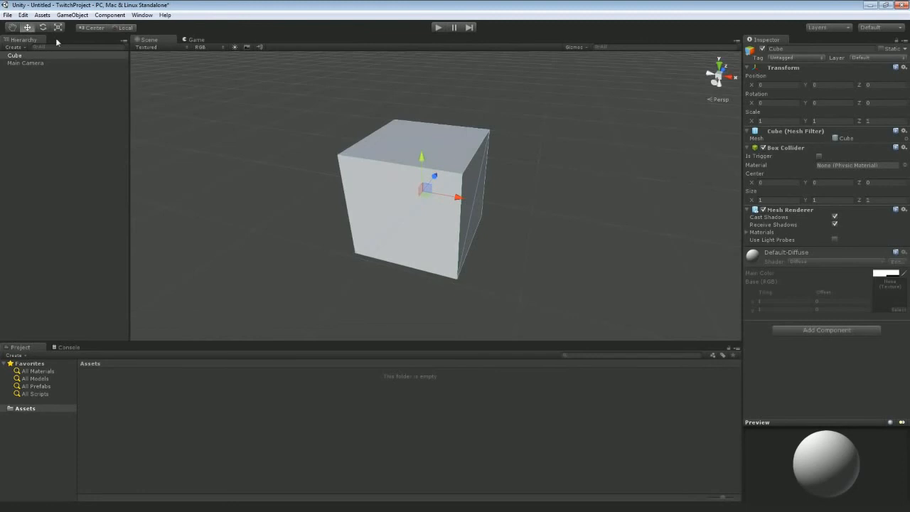
pyautogui.click(14, 28)
pyautogui.press('w')
pyautogui.press('q')
pyautogui.press('w')
pyautogui.moveTo(459, 202); pyautogui.dragTo(448, 161)
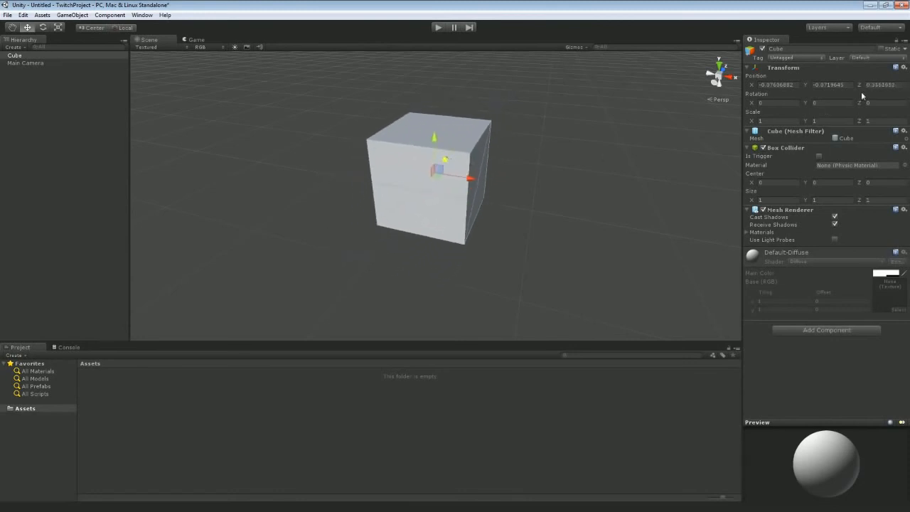
pyautogui.moveTo(447, 159); pyautogui.dragTo(381, 203)
pyautogui.moveTo(413, 239); pyautogui.dragTo(384, 225)
# Set the cube's X position to 2 and scrub the value down to about 1.2
pyautogui.click(767, 84)
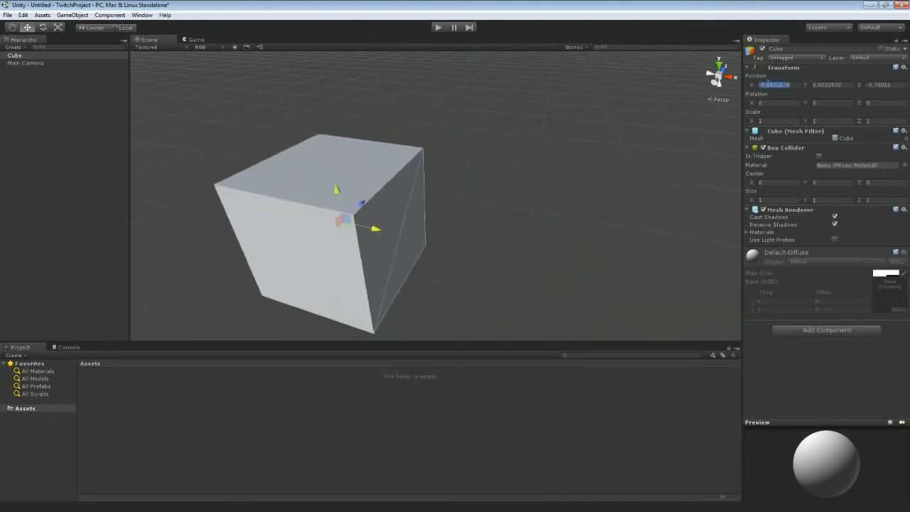
pyautogui.write('2')
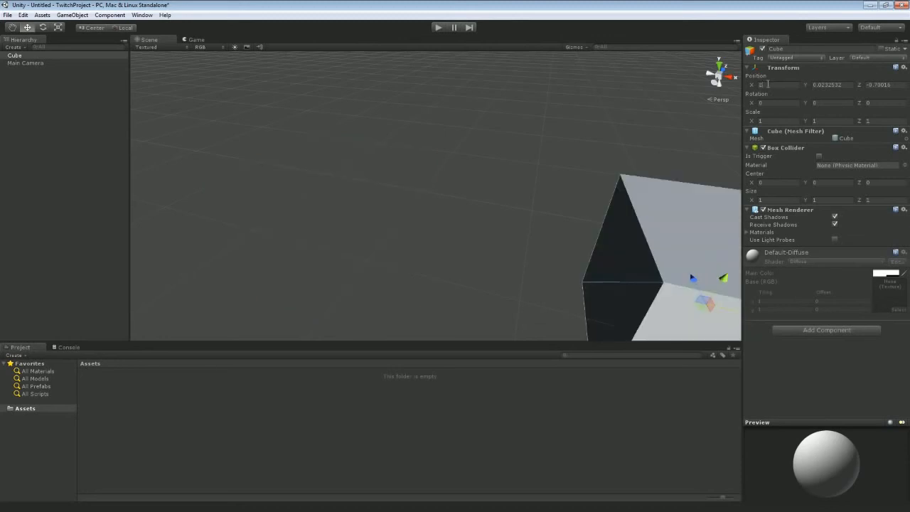
pyautogui.moveTo(537, 147); pyautogui.dragTo(591, 166, button='right')
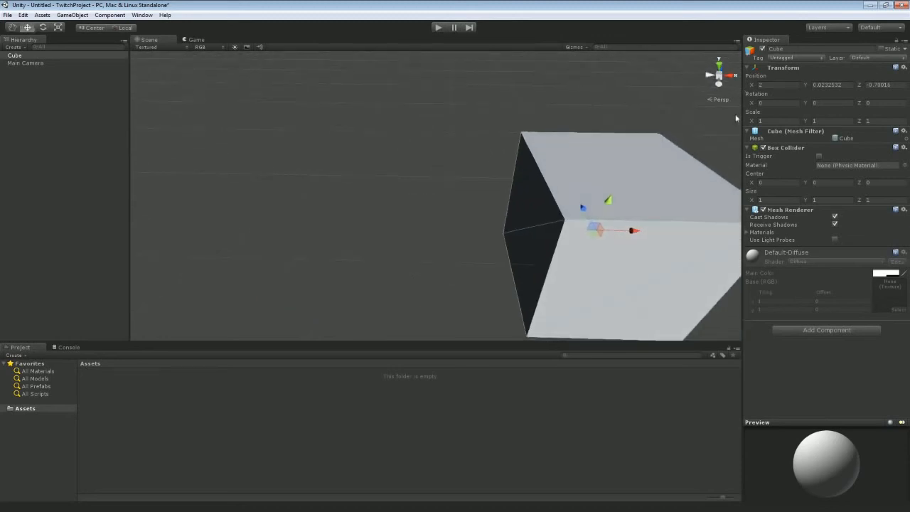
pyautogui.click(770, 84)
pyautogui.moveTo(751, 86)
pyautogui.mouseDown()
pyautogui.moveTo(699, 84)
pyautogui.moveTo(776, 86)
pyautogui.moveTo(692, 82)
pyautogui.moveTo(743, 85)
pyautogui.moveTo(735, 87)
pyautogui.mouseUp()
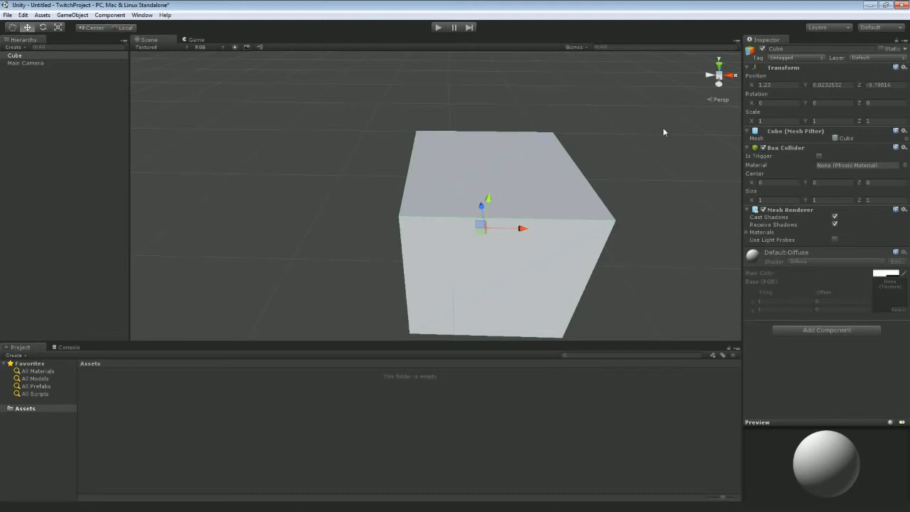
# Reset the cube's position to 0 on the X, Y and Z axes
pyautogui.click(778, 85)
pyautogui.write('0')
pyautogui.press('Tab')
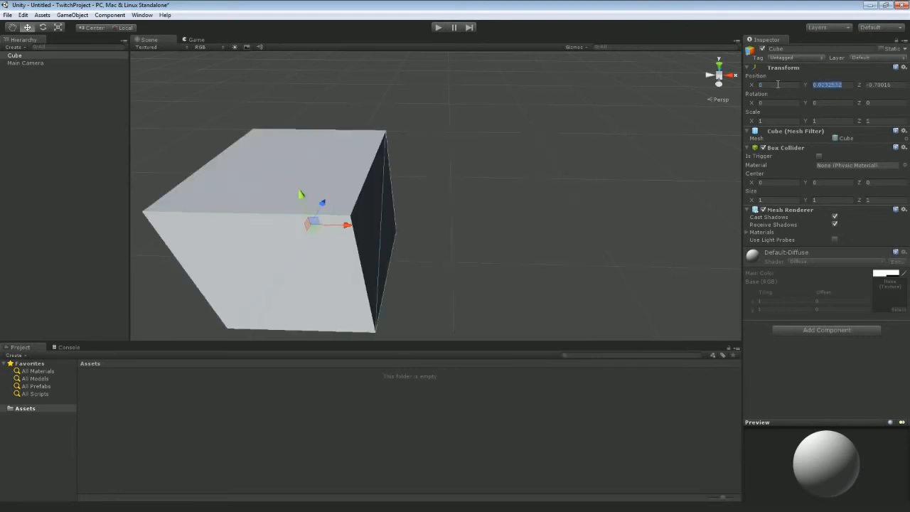
pyautogui.write('0')
pyautogui.press('Tab')
pyautogui.write('0')
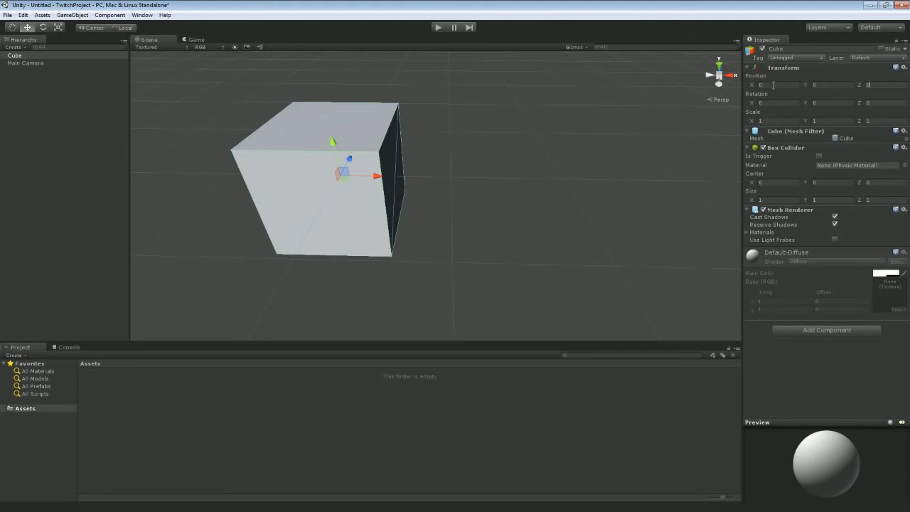
# Activate the Rotate tool for the cube, look through the gizmo display options, and examine the whole rotation gizmo
pyautogui.click(43, 28)
pyautogui.click(28, 27)
pyautogui.press('e')
pyautogui.keyDown('alt'); pyautogui.moveTo(455, 196); pyautogui.dragTo(441, 173); pyautogui.keyUp('alt')
pyautogui.click(581, 47)
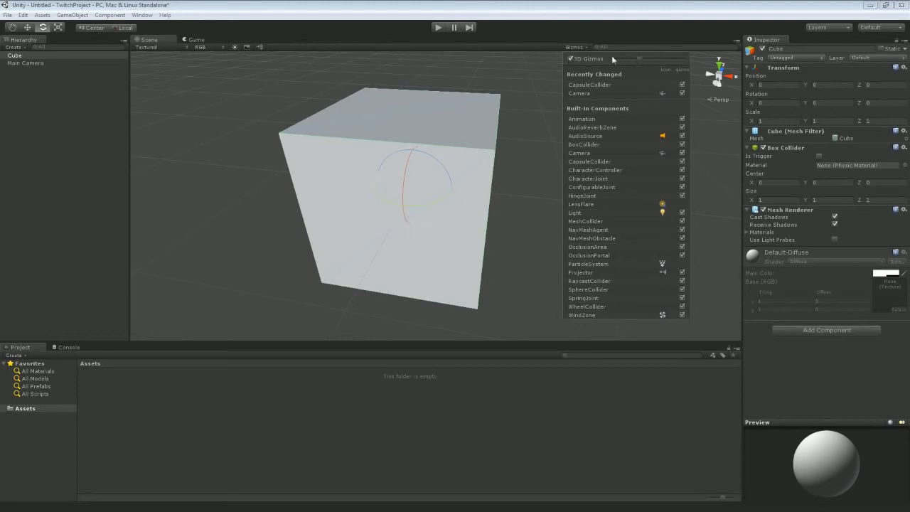
pyautogui.click(544, 29)
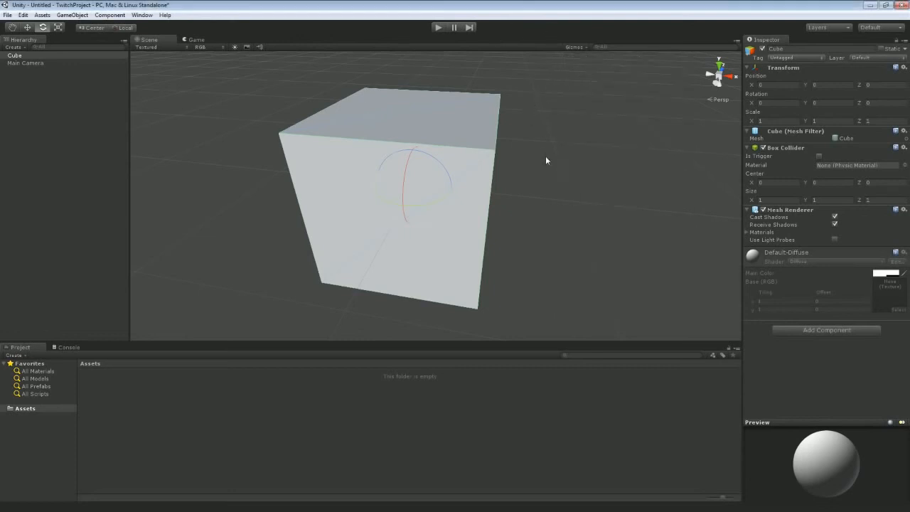
pyautogui.scroll(-8, 545, 156)
pyautogui.keyDown('alt'); pyautogui.moveTo(535, 164); pyautogui.dragTo(543, 161); pyautogui.keyUp('alt')
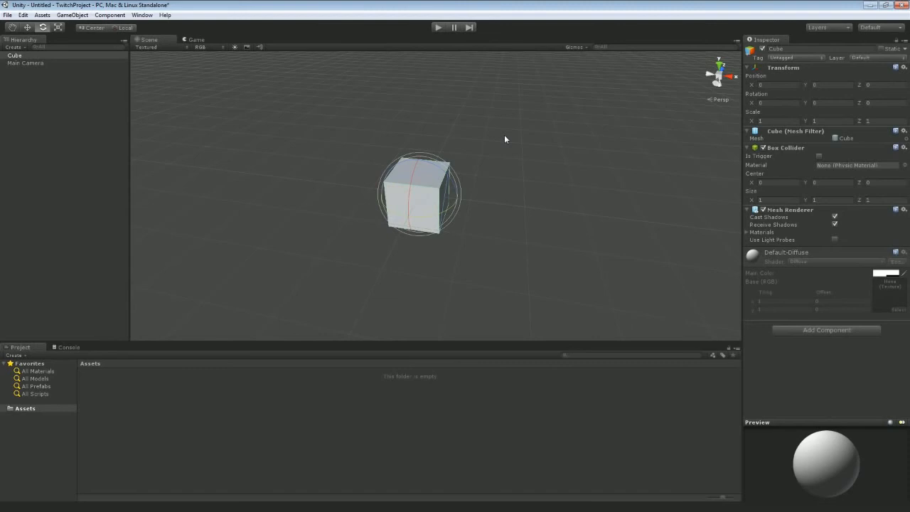
# Rotate the cube slightly with the Rotate tool to about X 1, Y -0.56, Z 0.98 degrees
pyautogui.click(28, 27)
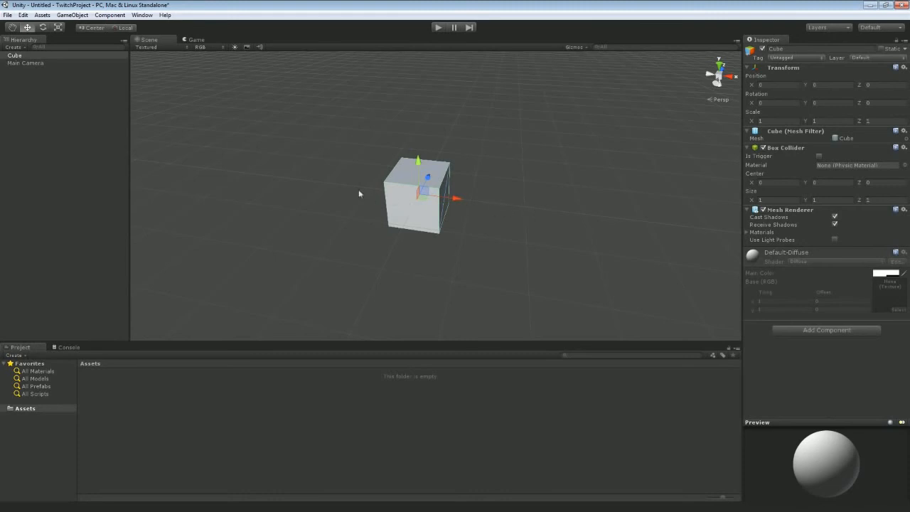
pyautogui.click(43, 27)
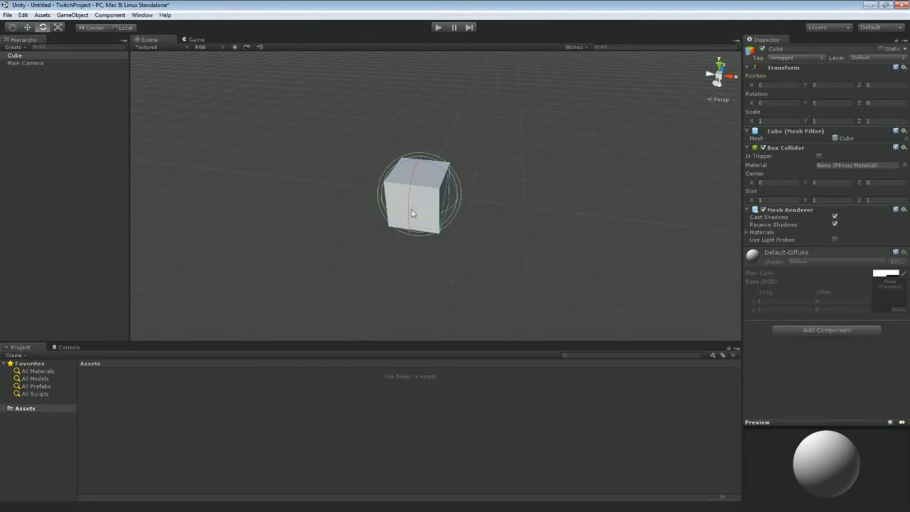
pyautogui.moveTo(408, 212)
pyautogui.mouseDown()
pyautogui.moveTo(417, 150)
pyautogui.moveTo(408, 257)
pyautogui.moveTo(420, 153)
pyautogui.moveTo(404, 212)
pyautogui.mouseUp()
pyautogui.moveTo(408, 206)
pyautogui.mouseDown()
pyautogui.moveTo(412, 197)
pyautogui.moveTo(398, 218)
pyautogui.moveTo(399, 205)
pyautogui.mouseUp()
pyautogui.moveTo(419, 220)
pyautogui.mouseDown()
pyautogui.moveTo(359, 206)
pyautogui.moveTo(413, 213)
pyautogui.moveTo(463, 204)
pyautogui.moveTo(373, 207)
pyautogui.moveTo(422, 213)
pyautogui.moveTo(454, 179)
pyautogui.moveTo(406, 158)
pyautogui.moveTo(472, 214)
pyautogui.moveTo(394, 158)
pyautogui.moveTo(443, 186)
pyautogui.moveTo(436, 217)
pyautogui.mouseUp()
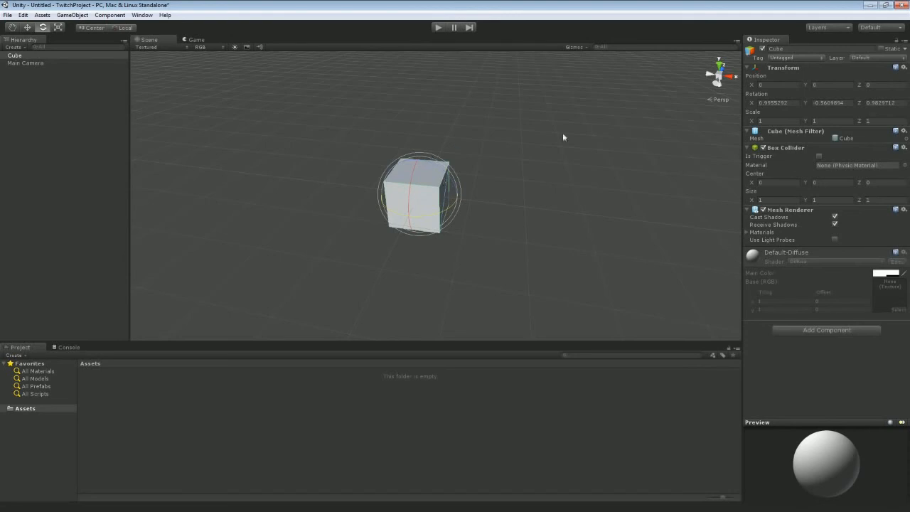
# Set the cube's rotation to X 0, Y 0, Z 0
pyautogui.click(788, 104)
pyautogui.write('0')
pyautogui.press('Tab')
pyautogui.write('0')
pyautogui.press('Tab')
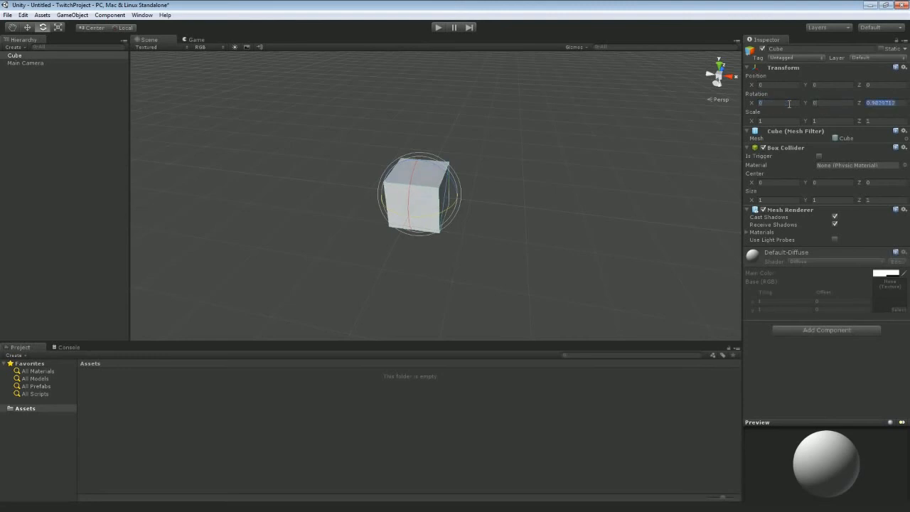
pyautogui.write('0')
# Scrub the cube's X rotation to a small negative angle, and set it back to 0
pyautogui.moveTo(753, 105); pyautogui.dragTo(714, 104)
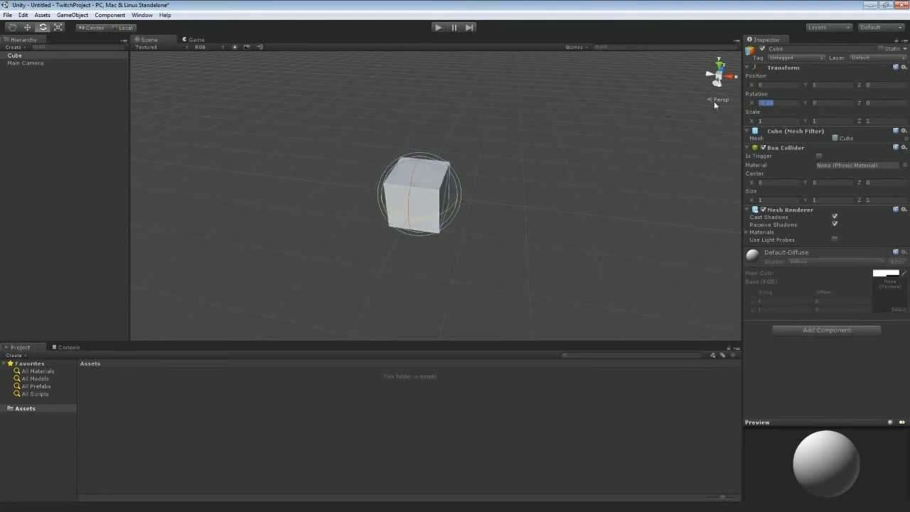
pyautogui.click(788, 104)
pyautogui.write('0')
pyautogui.press('Return')
# Scale the cube freely with the Scale tool to about X 4.06, Y 1.25, Z 4.51
pyautogui.click(59, 28)
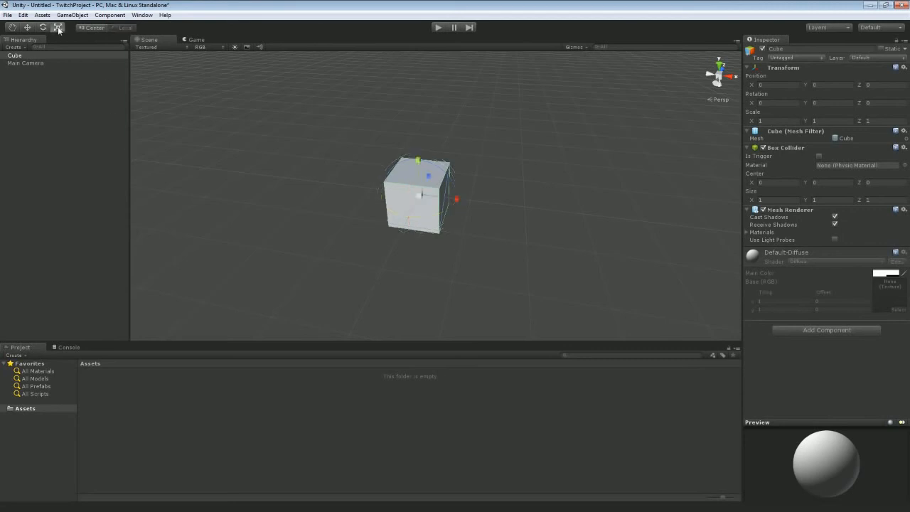
pyautogui.click(44, 28)
pyautogui.press('r')
pyautogui.moveTo(458, 200); pyautogui.dragTo(554, 210)
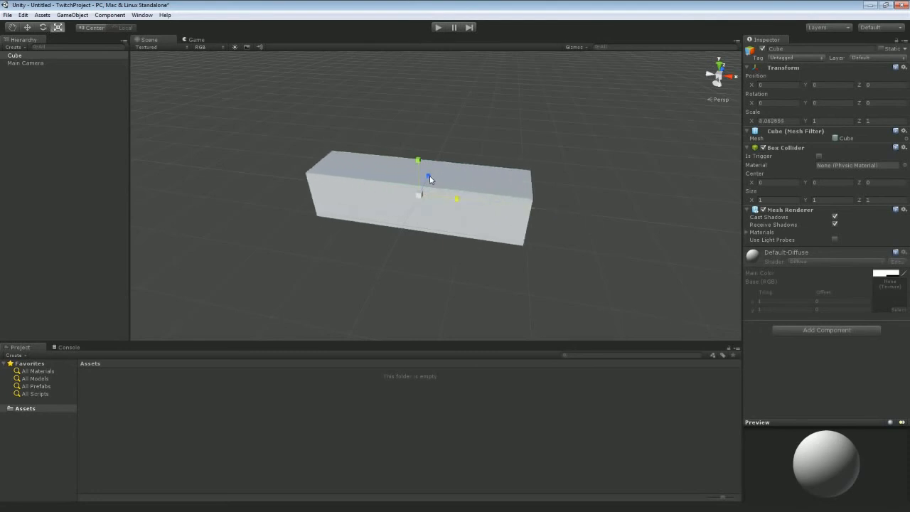
pyautogui.moveTo(428, 176); pyautogui.dragTo(421, 81)
pyautogui.moveTo(420, 162)
pyautogui.mouseDown()
pyautogui.moveTo(425, 225)
pyautogui.moveTo(416, 161)
pyautogui.moveTo(420, 203)
pyautogui.moveTo(421, 179)
pyautogui.mouseUp()
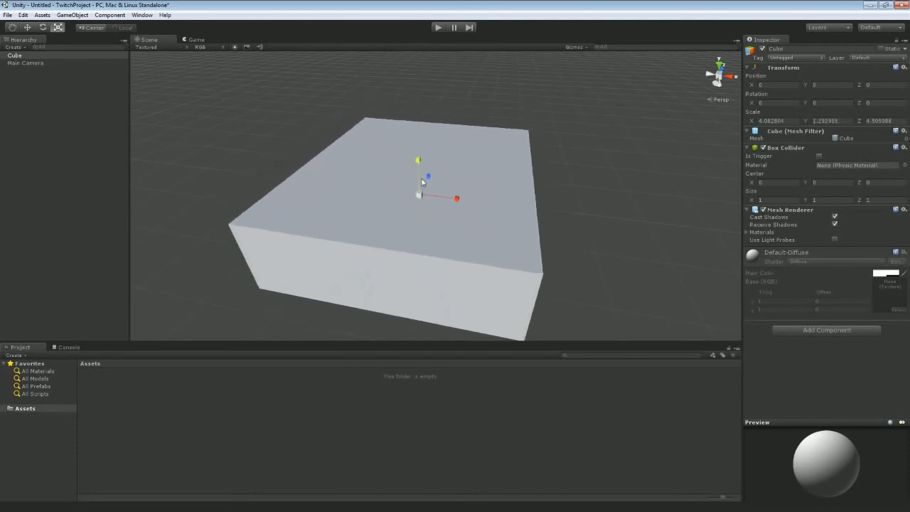
# Set the cube's scale to X 0, Y 0, Z 0
pyautogui.click(787, 120)
pyautogui.write('0')
pyautogui.press('Tab')
pyautogui.write('0')
pyautogui.press('Tab')
pyautogui.write('0')
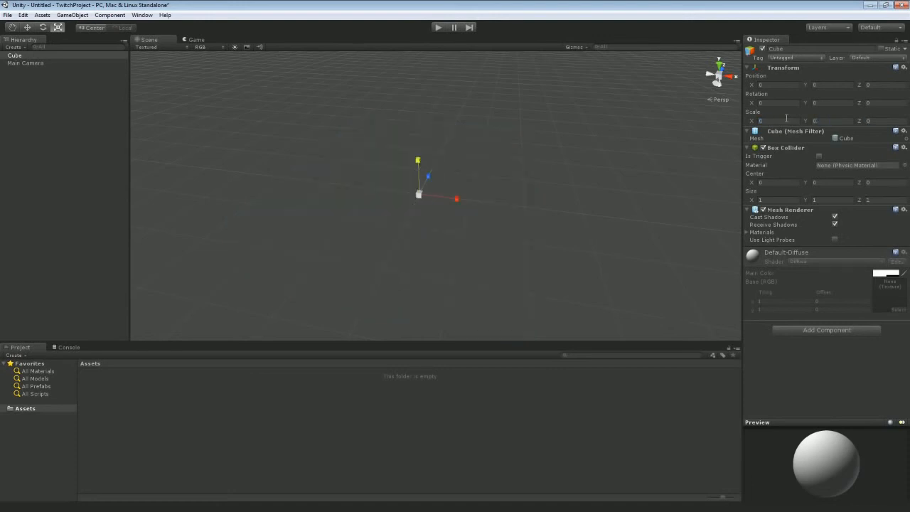
# Set the cube's scale to X 1, Y 1, Z 1
pyautogui.click(786, 120)
pyautogui.write('1')
pyautogui.press('Tab')
pyautogui.write('1')
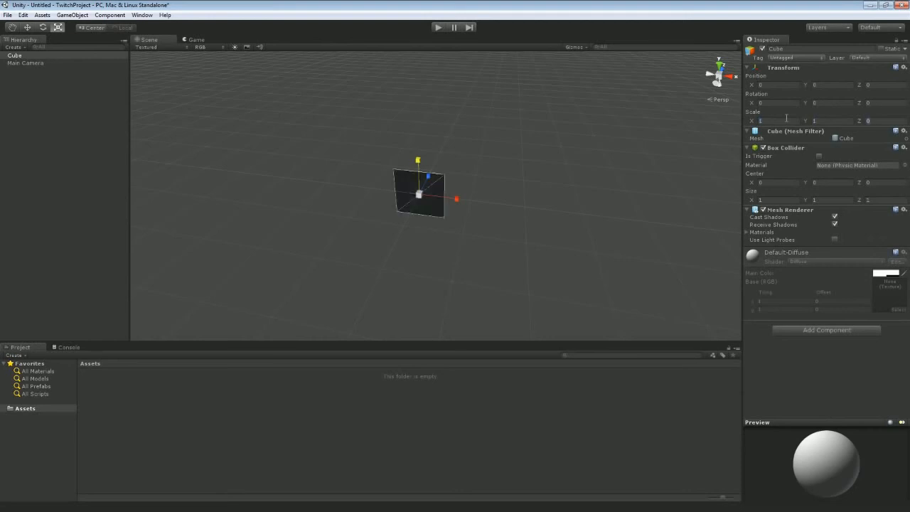
pyautogui.press('Tab')
pyautogui.write('1')
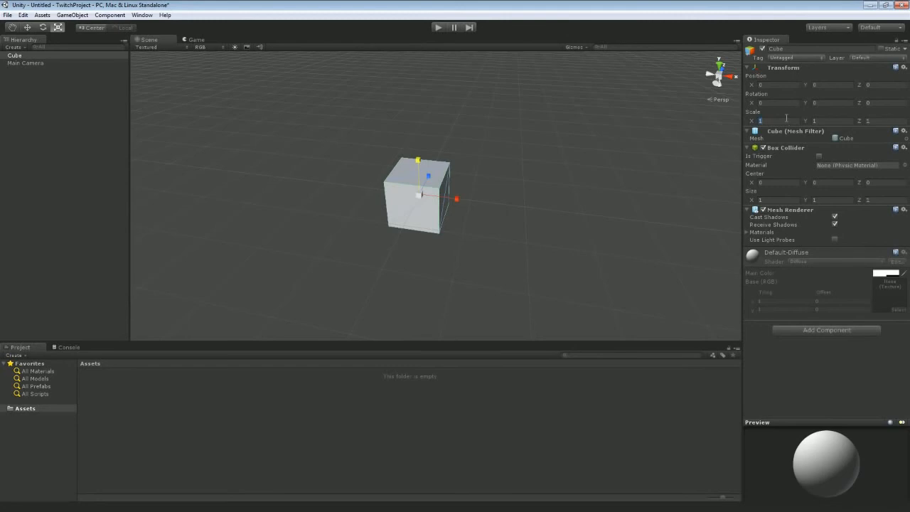
# Set the cube's scale to X 2, Y 2, Z 2
pyautogui.write('2')
pyautogui.press('Tab')
pyautogui.write('2')
pyautogui.press('Tab')
pyautogui.write('2')
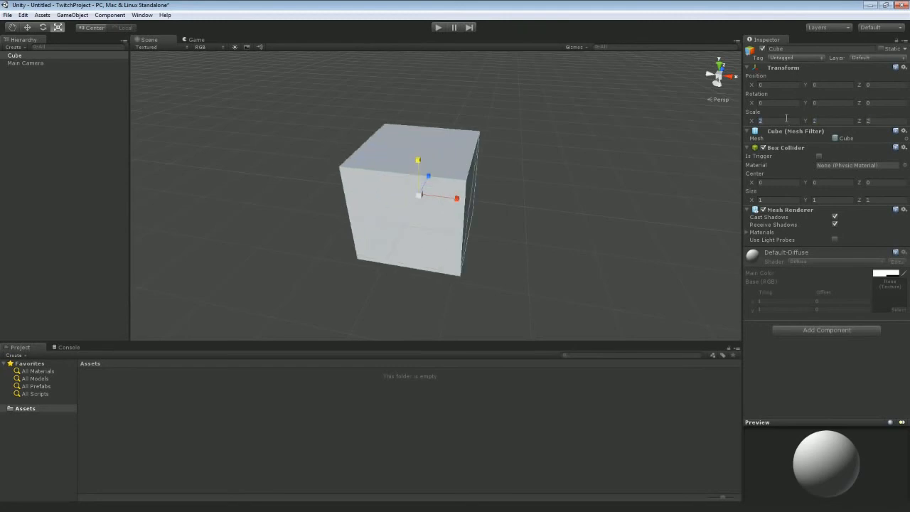
# Set the cube's scale to 0 on all three axes
pyautogui.write('0')
pyautogui.press('Tab')
pyautogui.write('0')
pyautogui.press('Tab')
pyautogui.write('0')
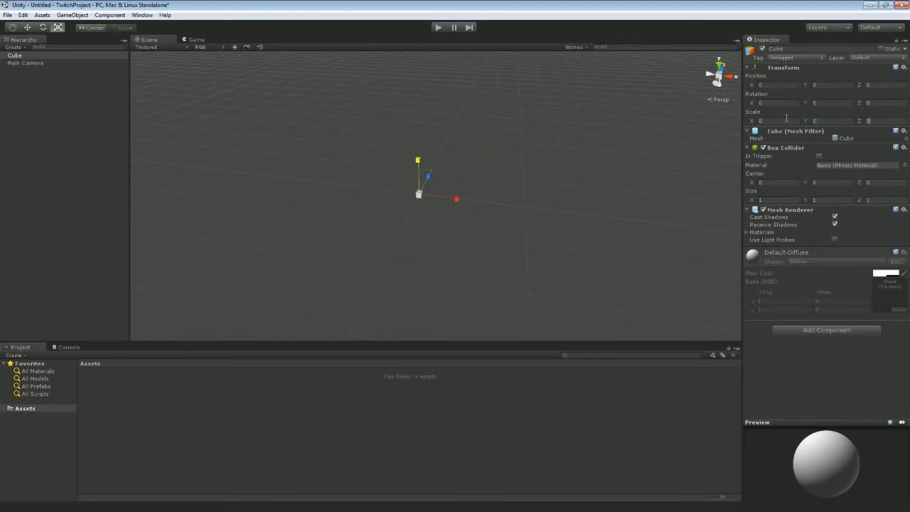
# Set the cube's scale back to 1 on all three axes
pyautogui.write('1')
pyautogui.press('Tab')
pyautogui.write('1')
pyautogui.press('Tab')
pyautogui.write('1')
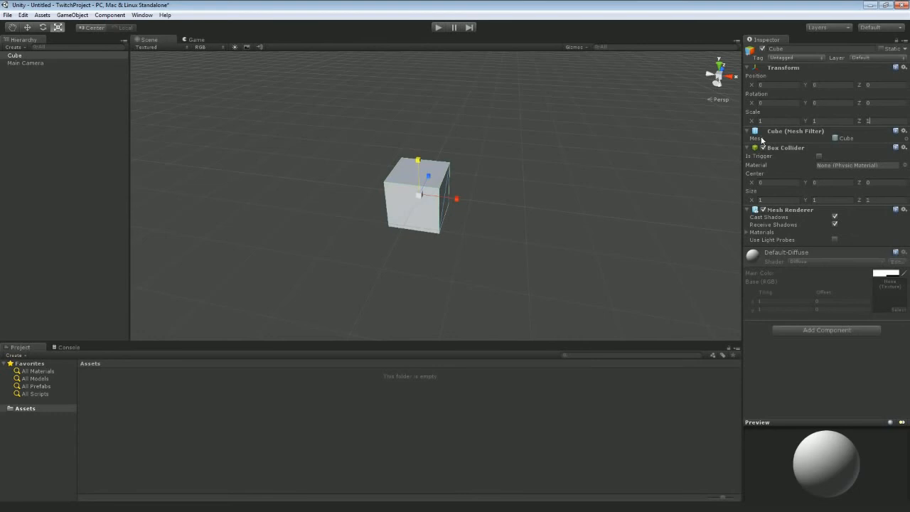
# Move the cube along its X axis with the Move tool to about X 2.02
pyautogui.press('w')
pyautogui.moveTo(556, 174); pyautogui.dragTo(565, 146, button='right')
pyautogui.press('s')
pyautogui.press('w')
pyautogui.press('s')
pyautogui.press('w')
pyautogui.press('s')
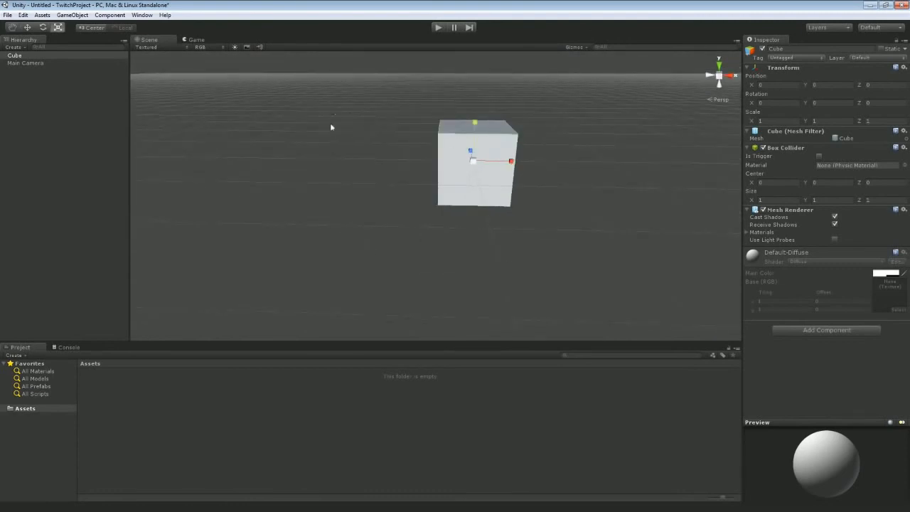
pyautogui.moveTo(645, 154); pyautogui.dragTo(645, 146, button='right')
pyautogui.press('d')
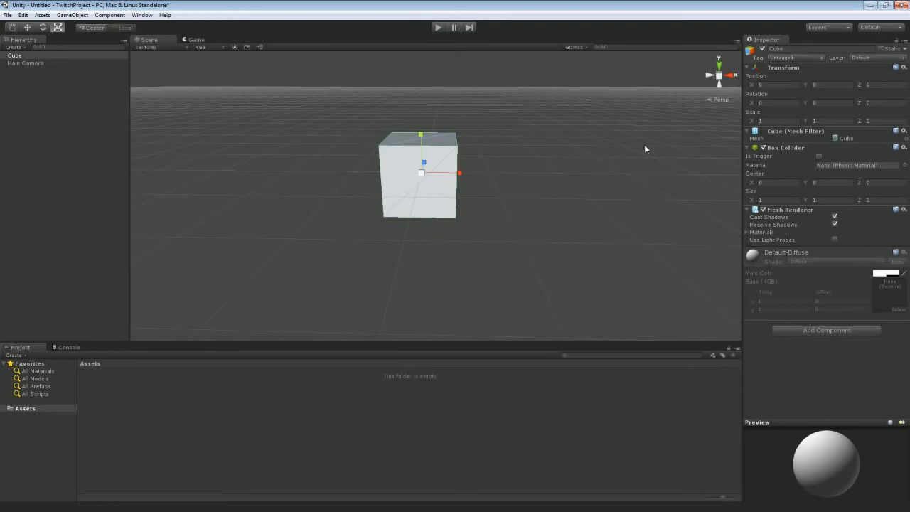
pyautogui.press('w')
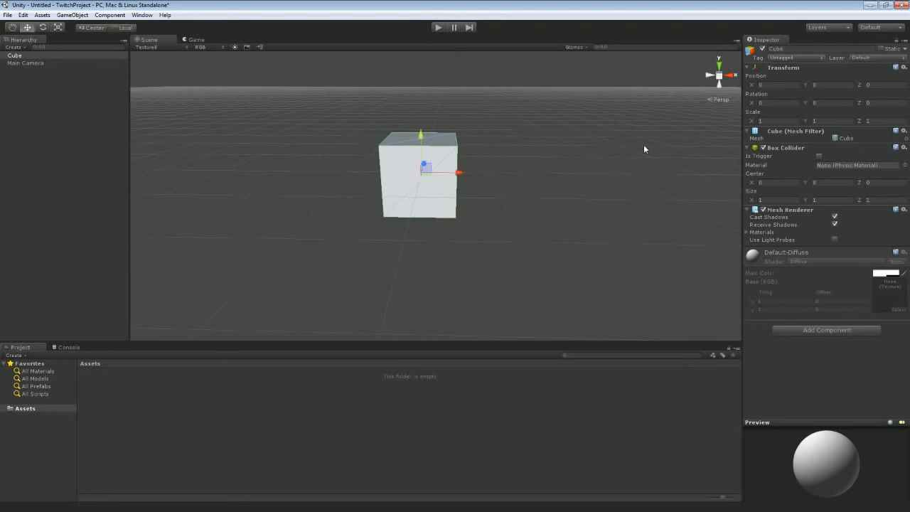
pyautogui.moveTo(459, 173); pyautogui.dragTo(593, 175)
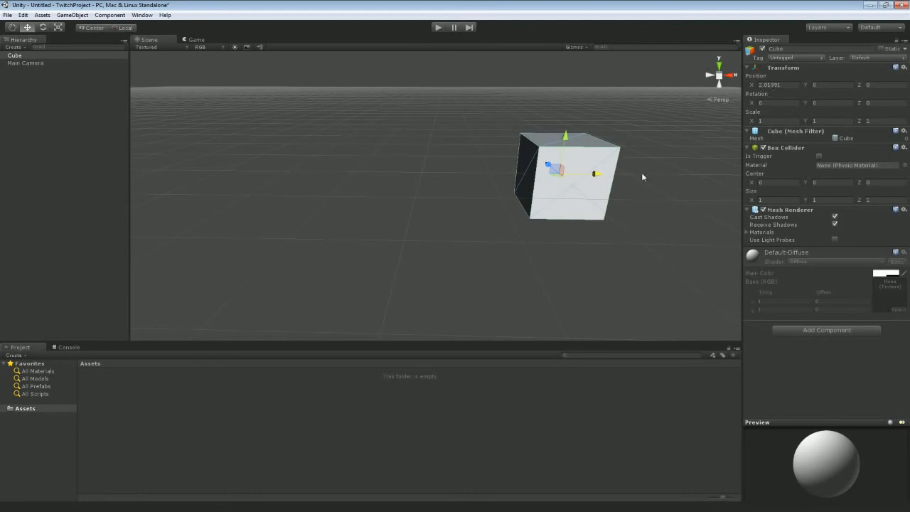
# Rotate the cube around its Z axis with the Rotate tool to about 49 degrees, and clear the selection
pyautogui.press('e')
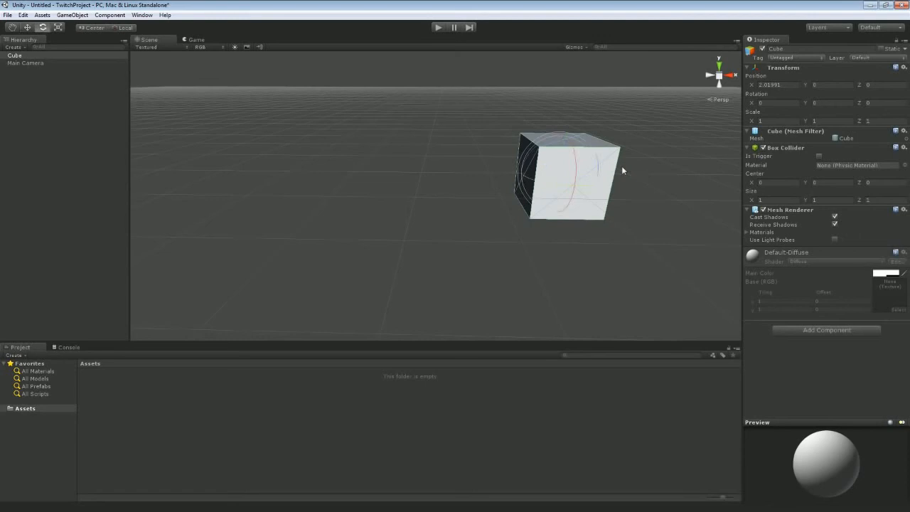
pyautogui.moveTo(538, 150); pyautogui.dragTo(488, 174)
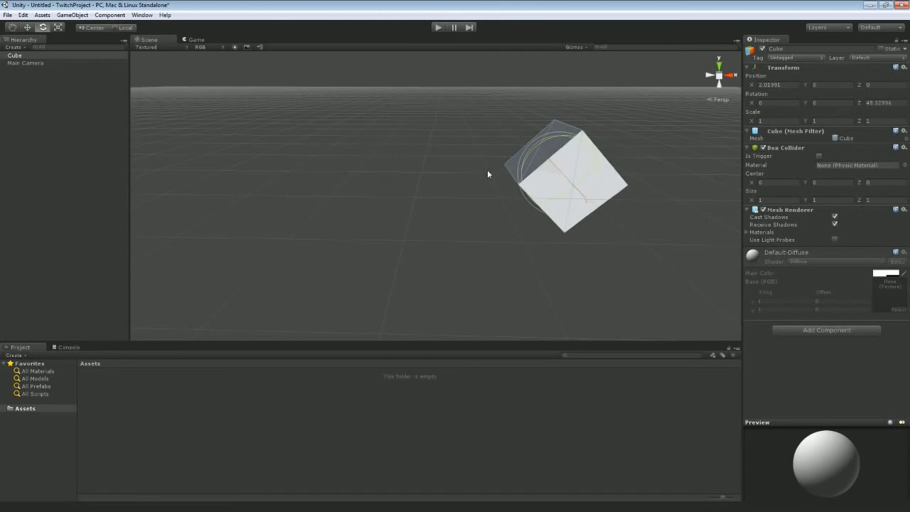
pyautogui.click(493, 252)
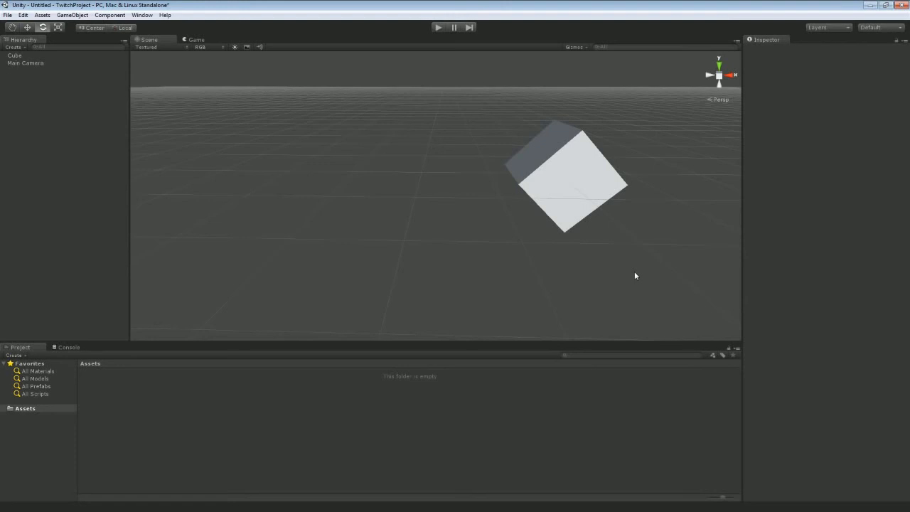
# Undo the deselection, the Z rotation and the X move of the cube
pyautogui.hotkey('ctrl', 'z')
pyautogui.hotkey('ctrl', 'z')
pyautogui.hotkey('ctrl', 'z')
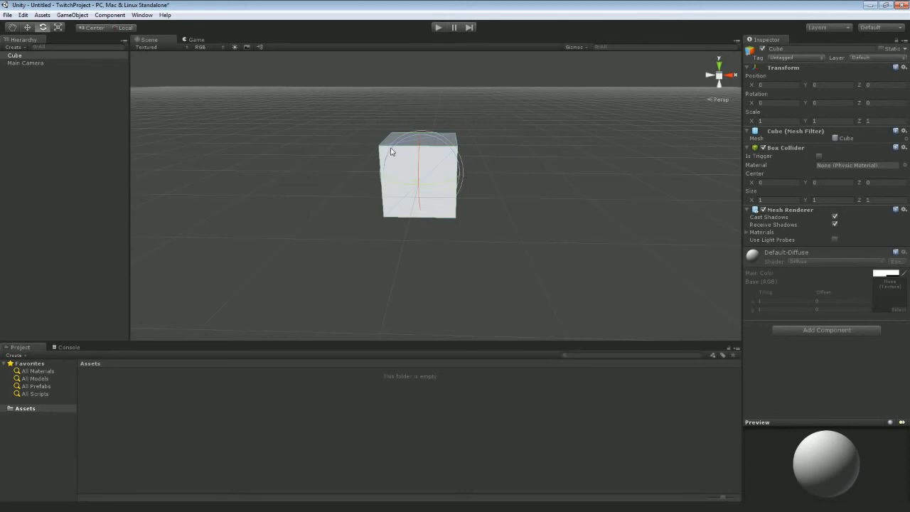
# Rotate the cube around Z to about 45.5 degrees and move it along its local axes to about X 1.81, Y 2.12
pyautogui.moveTo(393, 152); pyautogui.dragTo(317, 157)
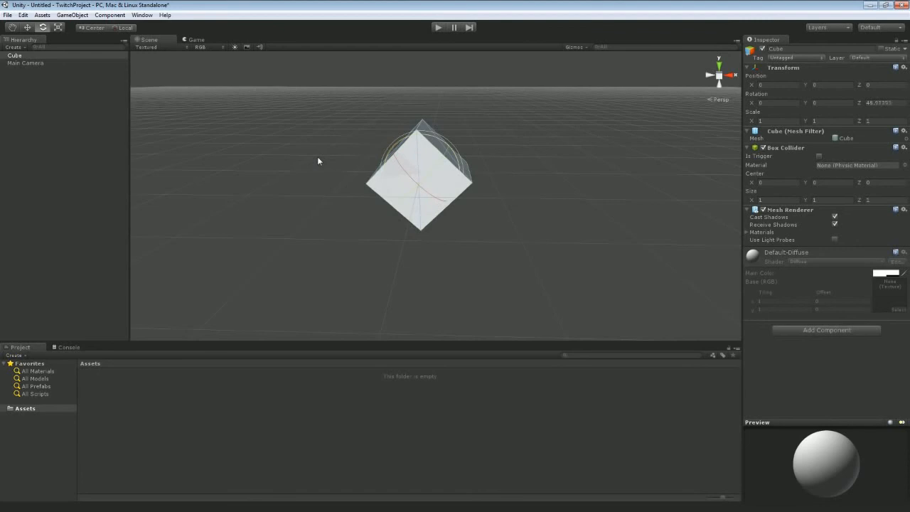
pyautogui.moveTo(407, 139); pyautogui.dragTo(408, 138)
pyautogui.press('w')
pyautogui.moveTo(450, 153); pyautogui.dragTo(586, 50)
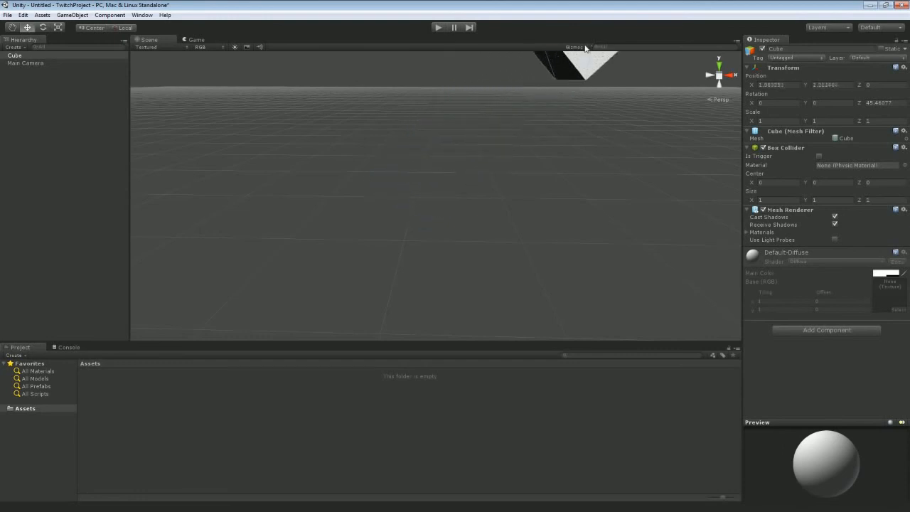
pyautogui.keyDown('alt'); pyautogui.moveTo(536, 213); pyautogui.dragTo(516, 179); pyautogui.keyUp('alt')
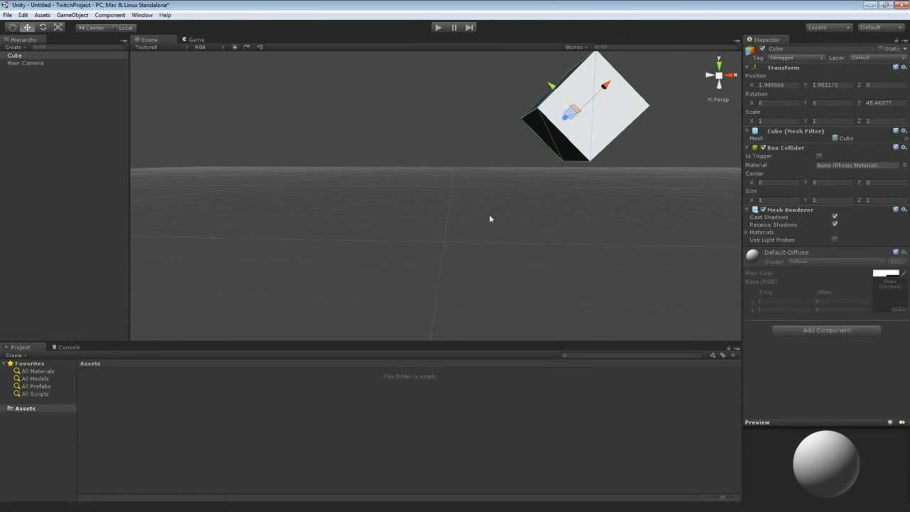
pyautogui.keyDown('alt'); pyautogui.moveTo(490, 217); pyautogui.dragTo(527, 175); pyautogui.keyUp('alt')
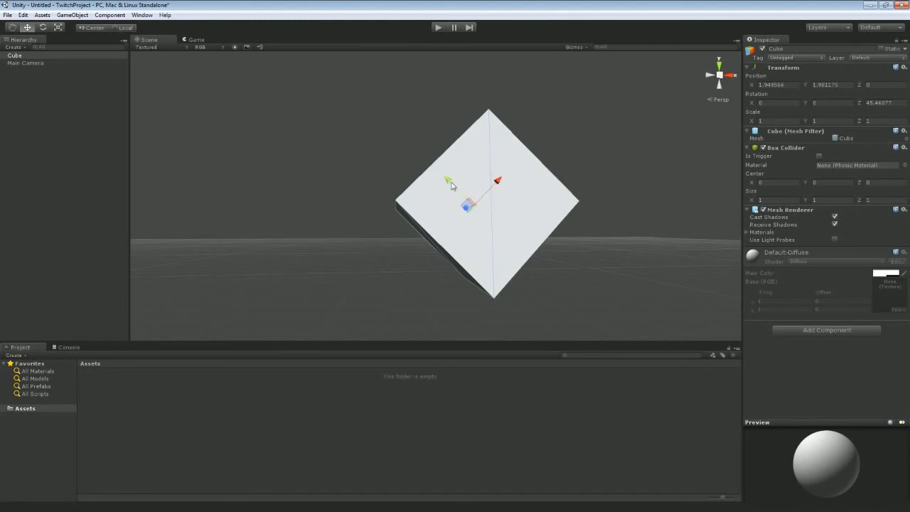
pyautogui.moveTo(446, 182); pyautogui.dragTo(433, 165)
pyautogui.keyDown('alt'); pyautogui.moveTo(371, 231); pyautogui.dragTo(355, 273); pyautogui.keyUp('alt')
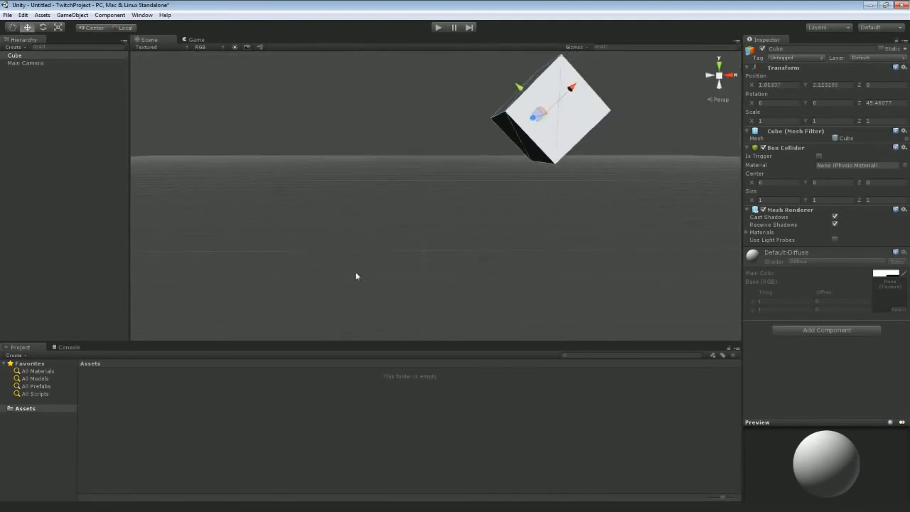
# Set the cube's X and Y position to 0 and its Z rotation to 0
pyautogui.click(784, 84)
pyautogui.write('0')
pyautogui.press('Tab')
pyautogui.write('0')
pyautogui.press('Tab')
pyautogui.press('Tab')
pyautogui.press('Tab')
pyautogui.press('Tab')
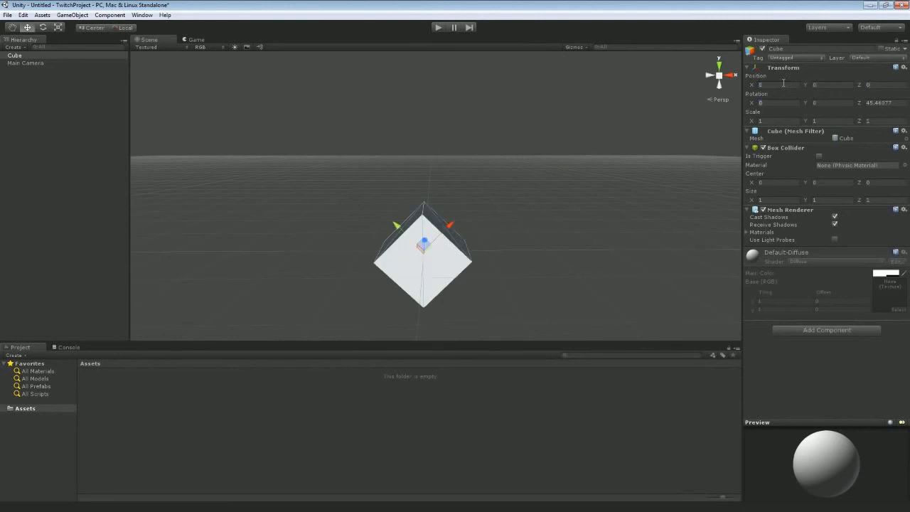
pyautogui.write('0')
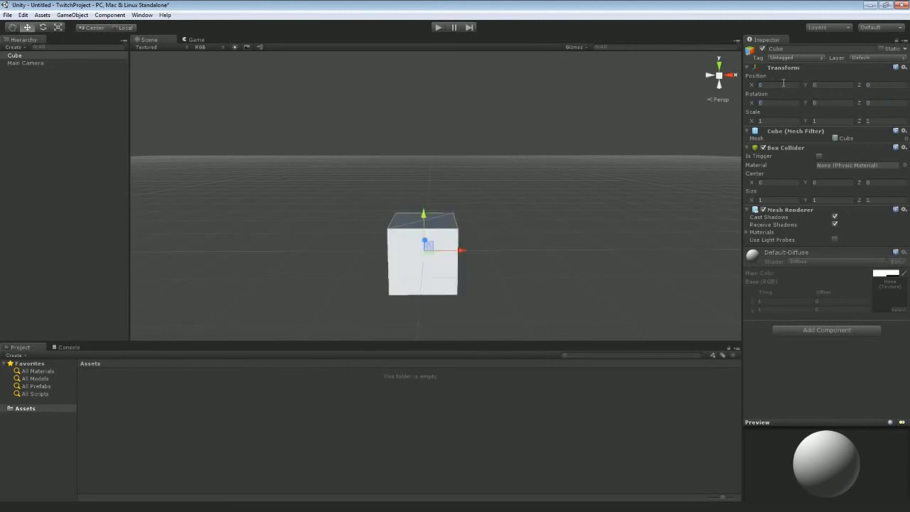
# Set the cube's scale to 2 on the X, Y and Z axes
pyautogui.moveTo(579, 220)
pyautogui.keyDown('alt'); pyautogui.mouseDown()
pyautogui.moveTo(562, 258)
pyautogui.moveTo(578, 218)
pyautogui.mouseUp(); pyautogui.keyUp('alt')
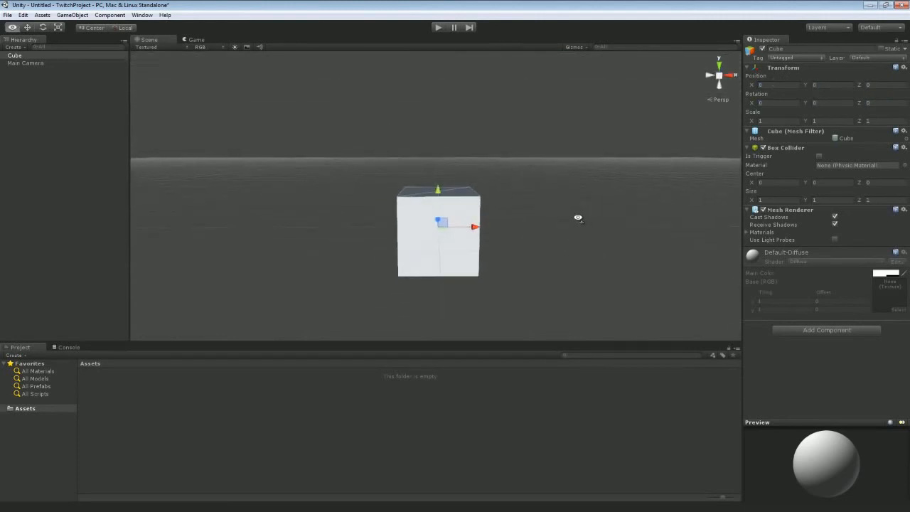
pyautogui.keyDown('alt'); pyautogui.scroll(-5, 578, 218); pyautogui.keyUp('alt')
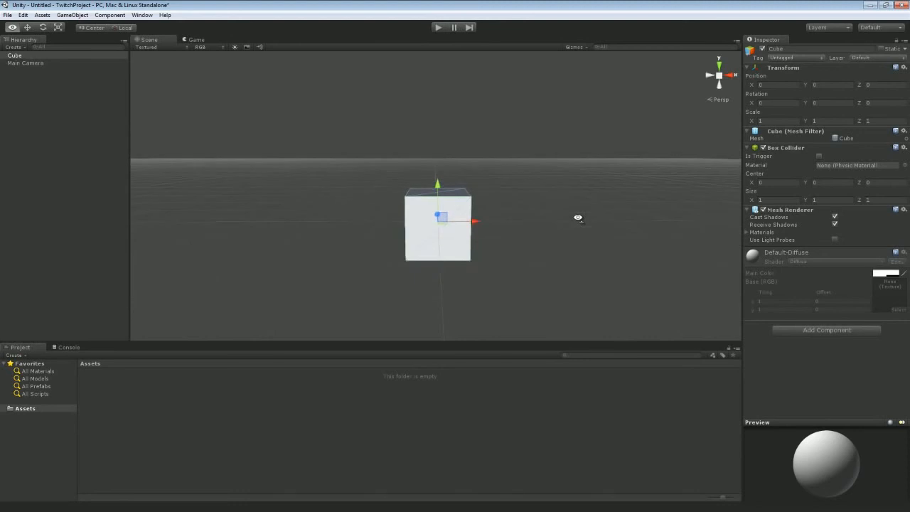
pyautogui.click(777, 122)
pyautogui.write('2')
pyautogui.press('Tab')
pyautogui.write('2')
pyautogui.press('Tab')
pyautogui.write('2')
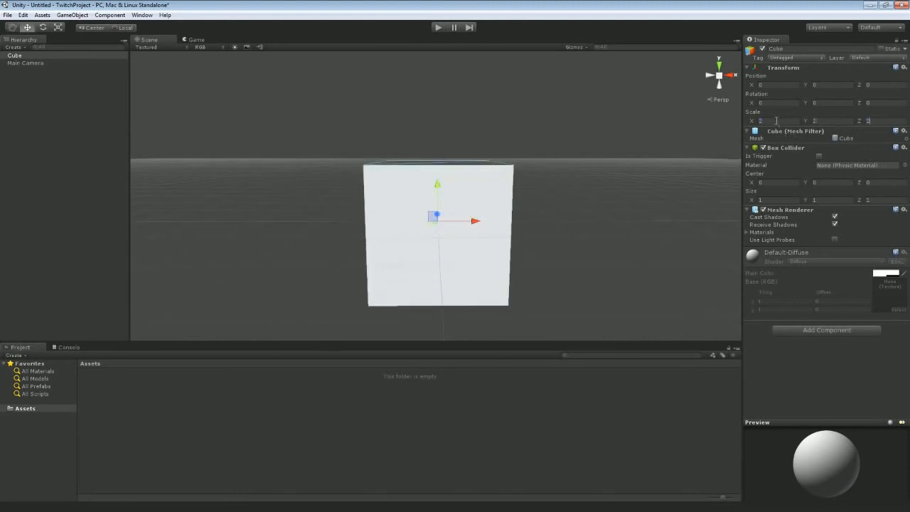
# Move the cube along X to about 2.19 and back, and set its X position to 0
pyautogui.moveTo(476, 223); pyautogui.dragTo(603, 224)
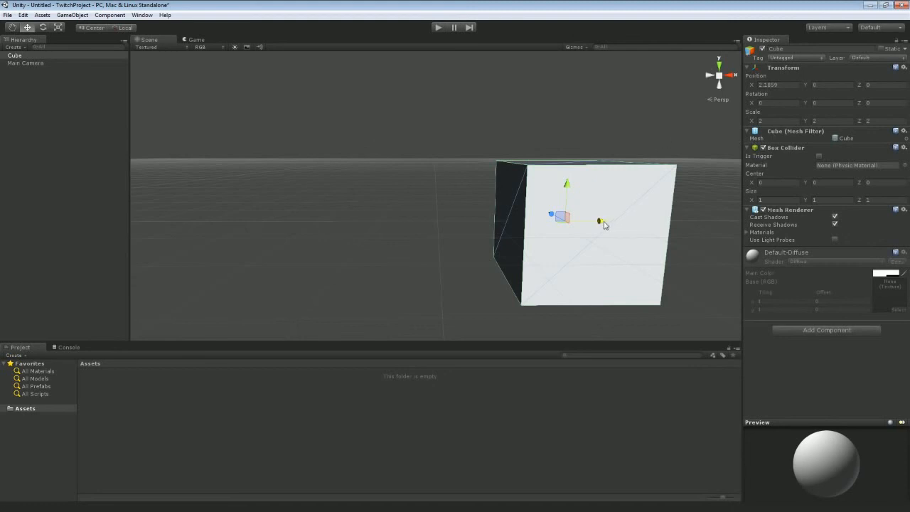
pyautogui.moveTo(601, 220); pyautogui.dragTo(472, 224)
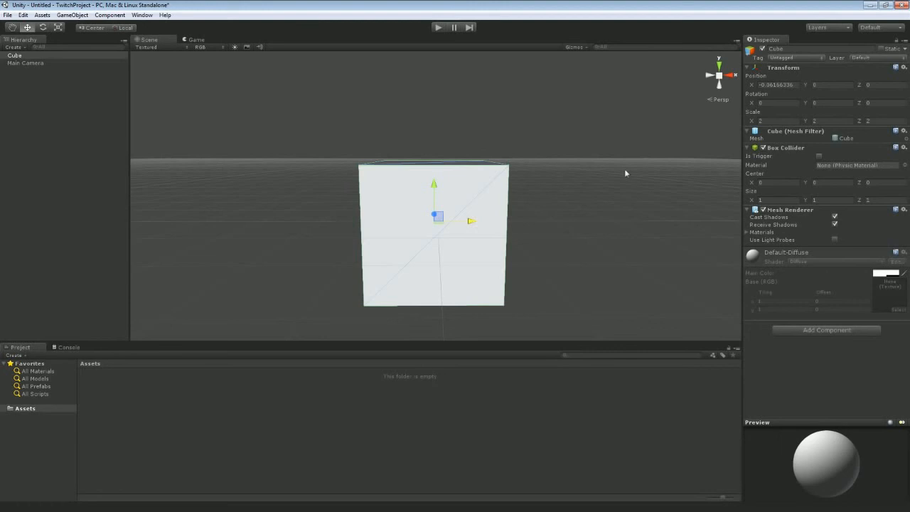
pyautogui.click(777, 84)
pyautogui.write('0')
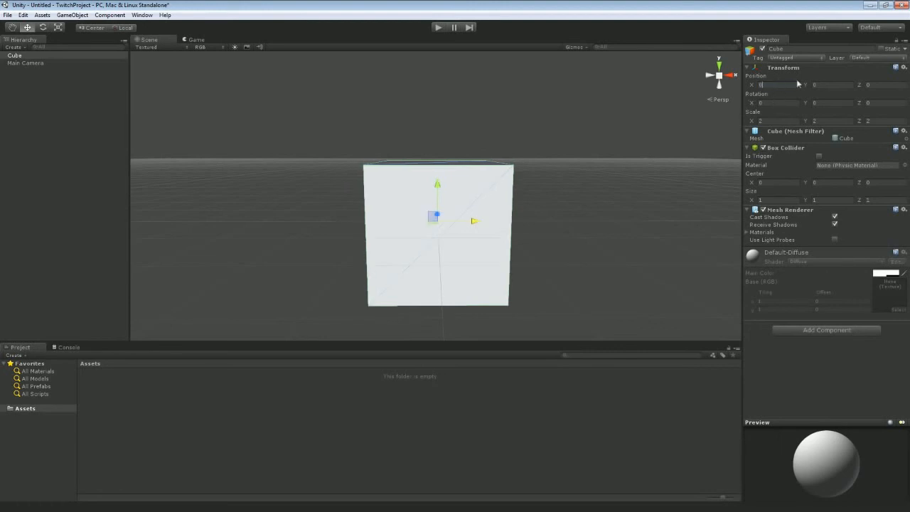
# Set the cube's scale to X 1, Y 1, Z 1 and its X position to 2
pyautogui.click(790, 119)
pyautogui.write('0')
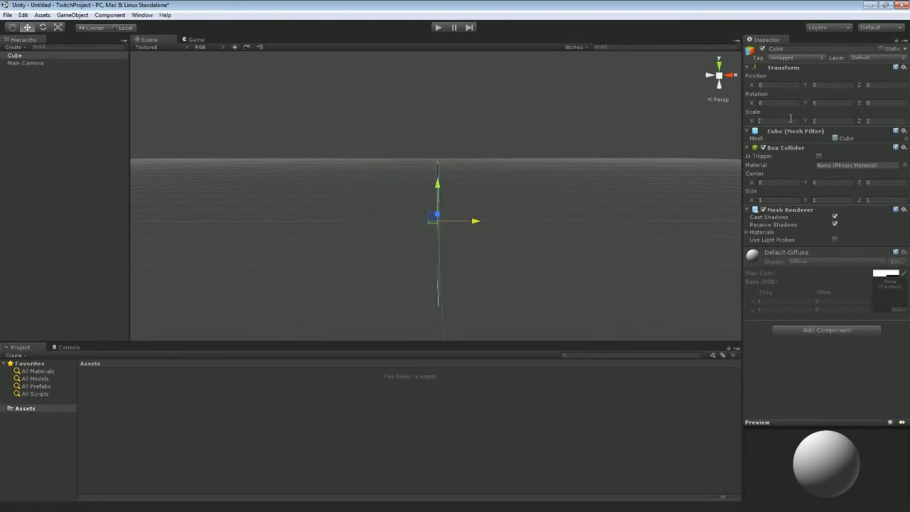
pyautogui.write('1')
pyautogui.press('Tab')
pyautogui.write('1')
pyautogui.press('Tab')
pyautogui.write('1')
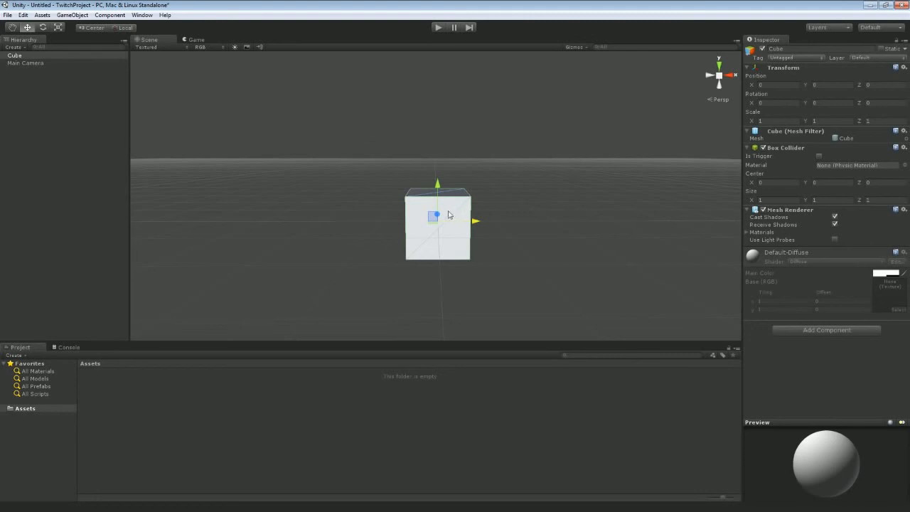
pyautogui.click(789, 84)
pyautogui.write('2')
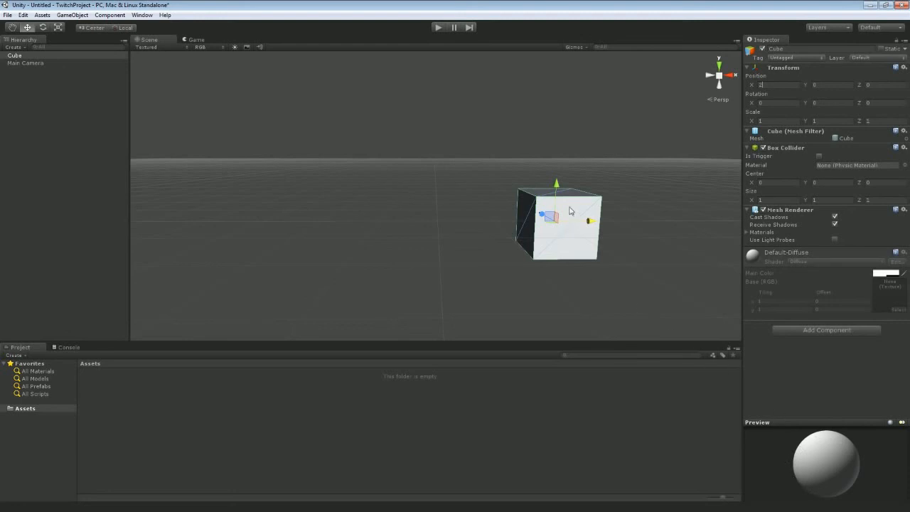
# Create a sphere, set its position to X -2, Y 0, Z 0, and clear the selection
pyautogui.click(18, 49)
pyautogui.click(29, 169)
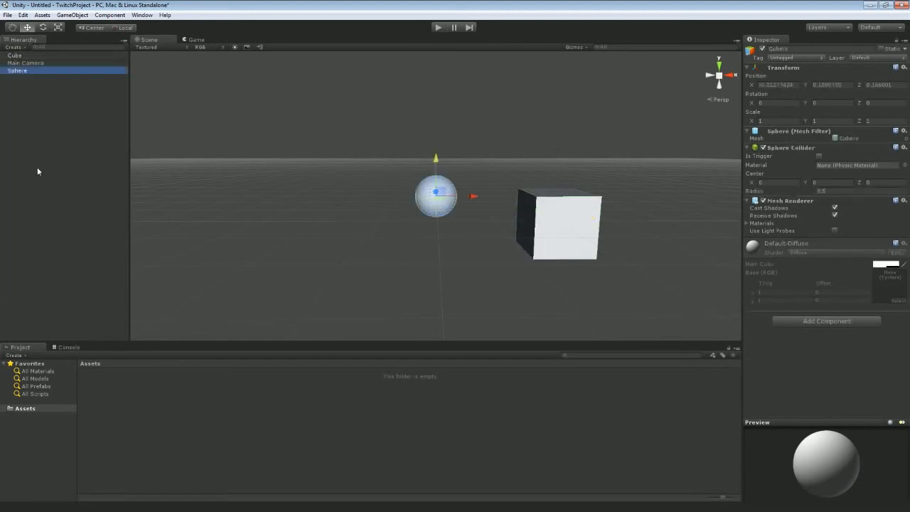
pyautogui.click(787, 85)
pyautogui.write('-2')
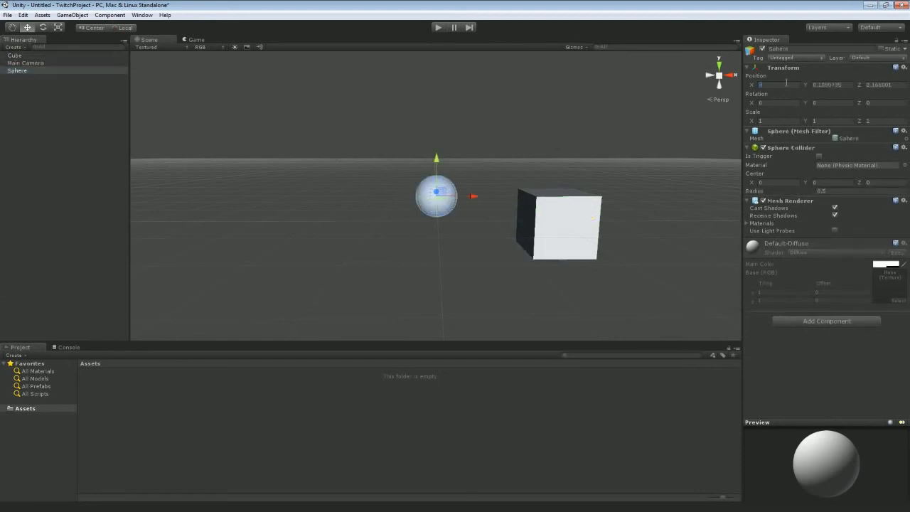
pyautogui.press('Tab')
pyautogui.write('0')
pyautogui.press('Tab')
pyautogui.write('0')
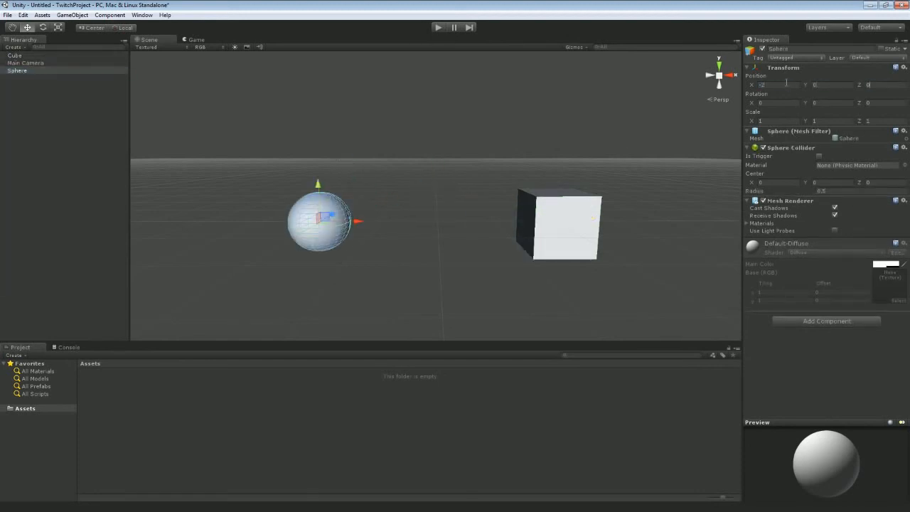
pyautogui.click(428, 199)
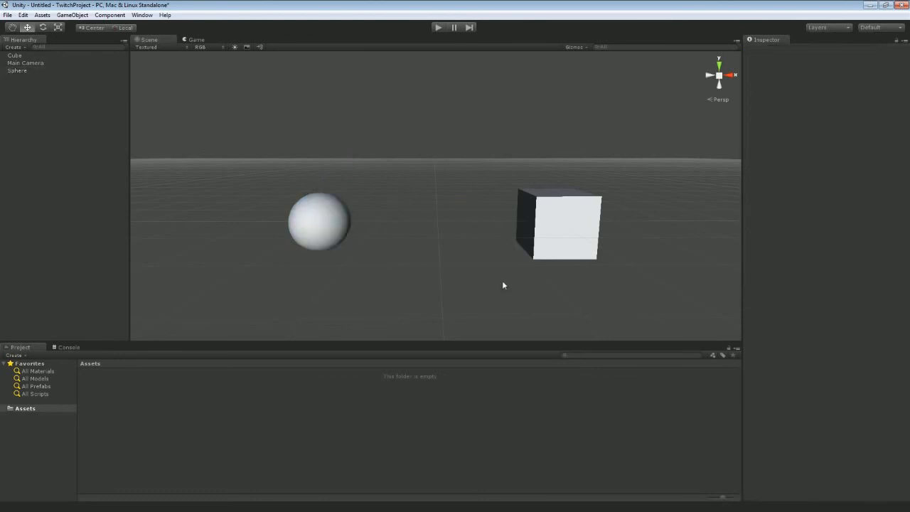
# Select the sphere and the cube in the scene in turn, and select Sphere in the scene's object list
pyautogui.click(328, 222)
pyautogui.click(552, 217)
pyautogui.click(449, 190)
pyautogui.click(18, 72)
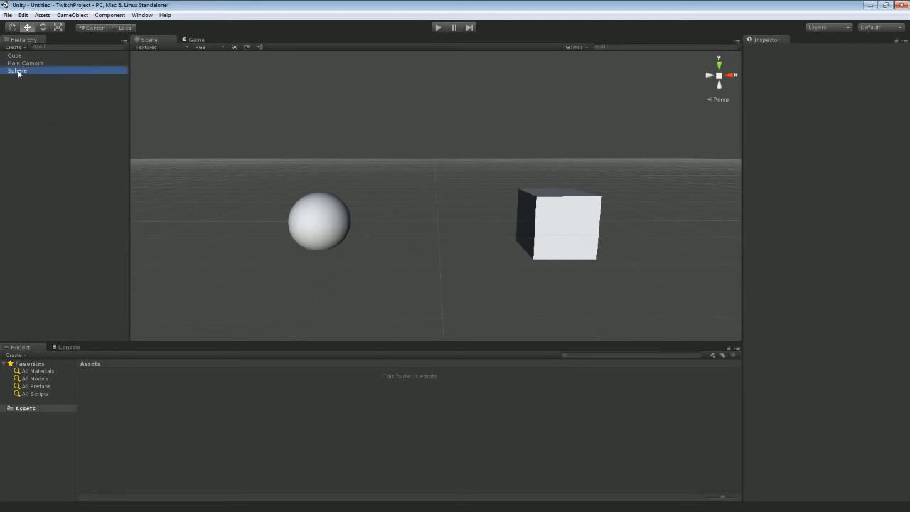
# Make Sphere a child of Cube in the scene's object list, and select the cube and sphere in turn to compare their Transforms
pyautogui.moveTo(17, 71); pyautogui.dragTo(19, 59)
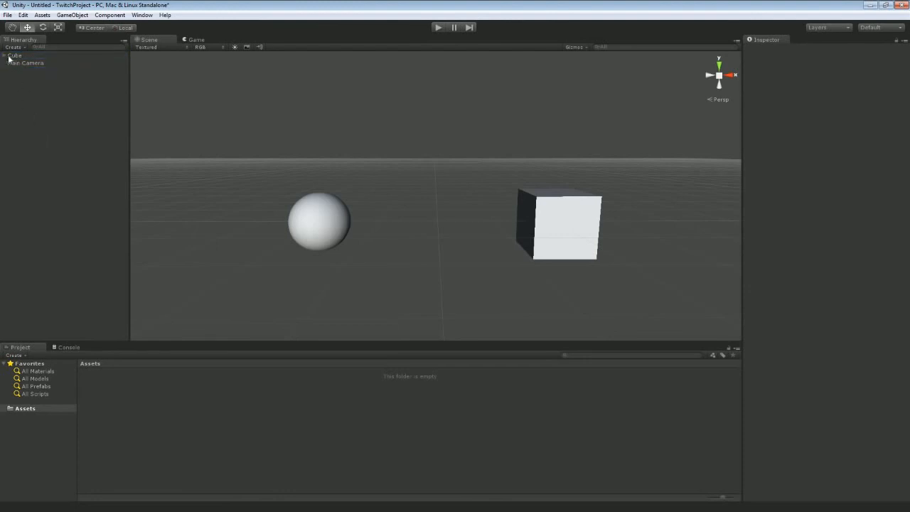
pyautogui.click(6, 57)
pyautogui.click(18, 58)
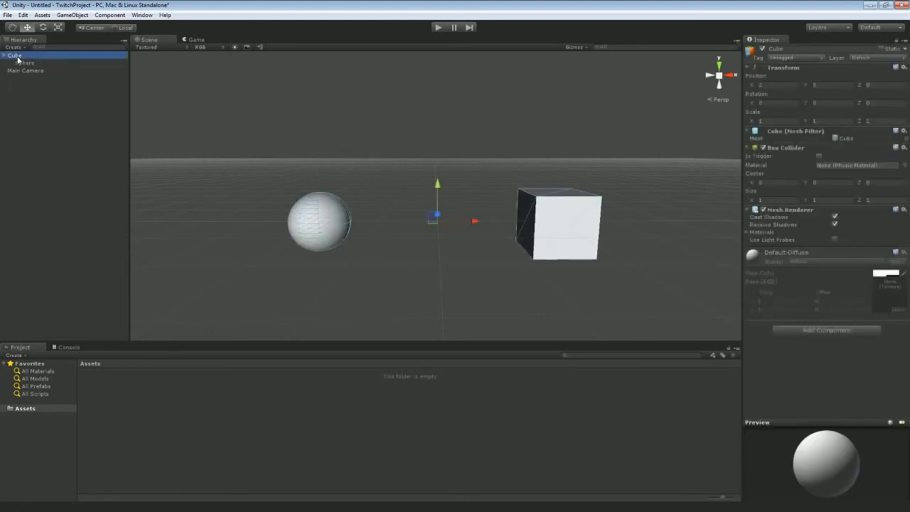
pyautogui.click(24, 64)
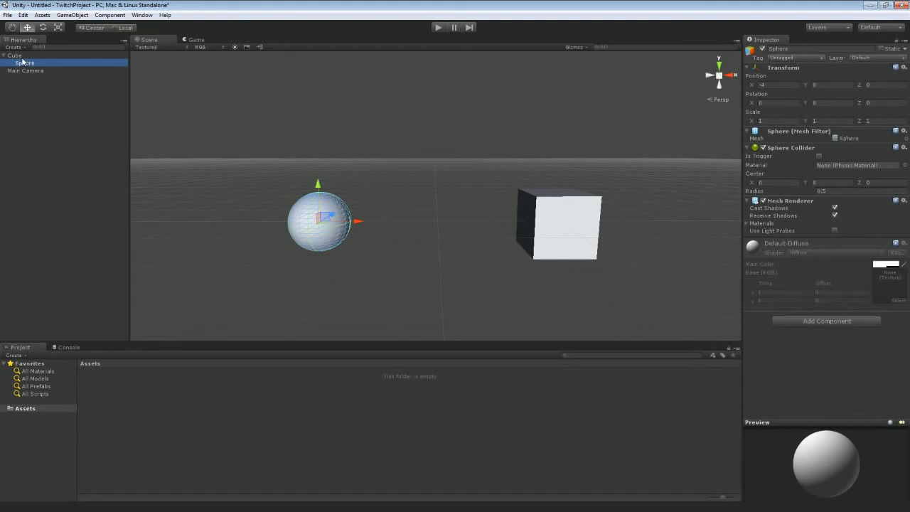
pyautogui.click(17, 56)
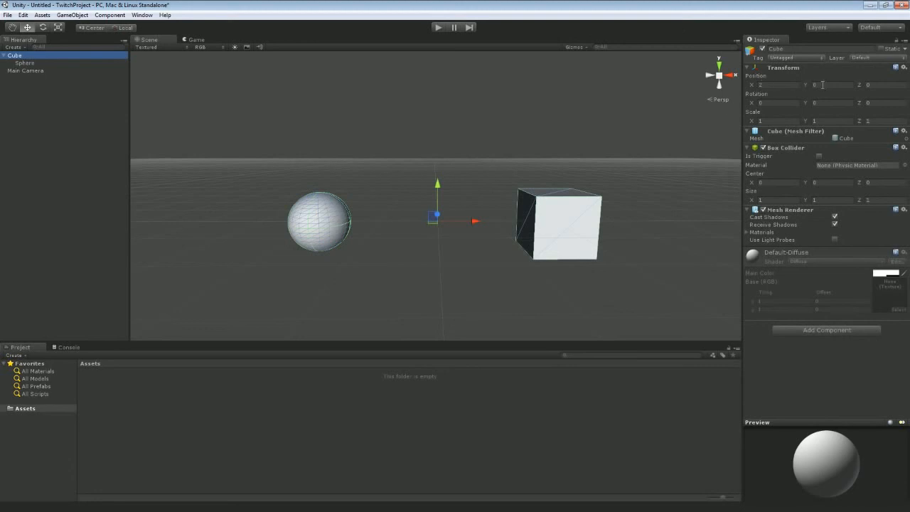
pyautogui.click(569, 209)
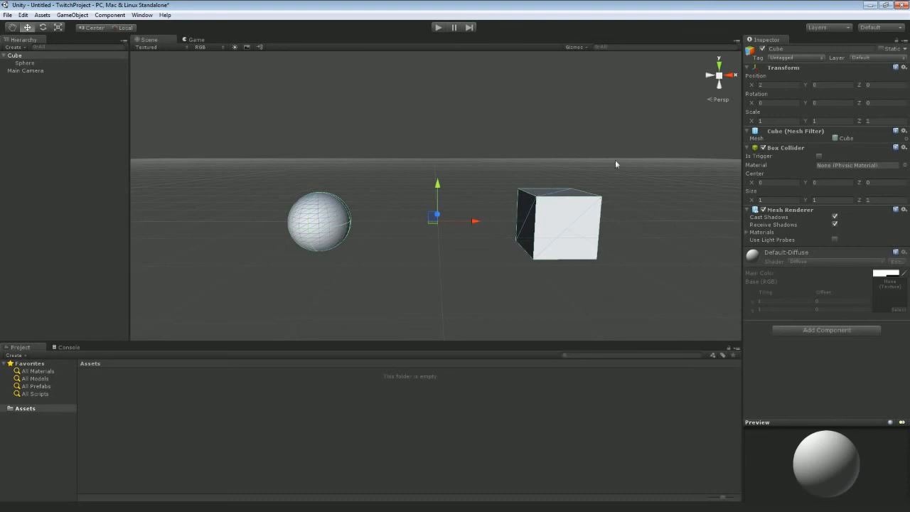
# Set the child sphere's X position to 0, then set it back to -4
pyautogui.click(37, 63)
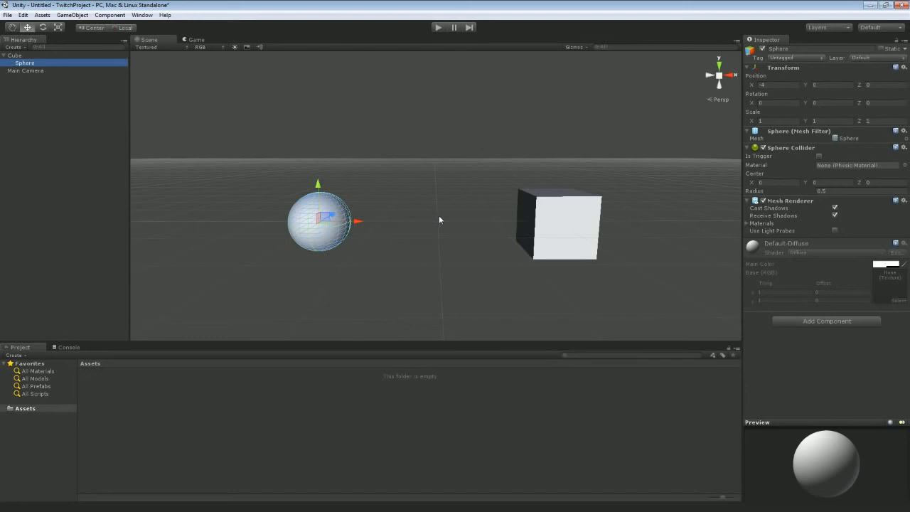
pyautogui.click(774, 84)
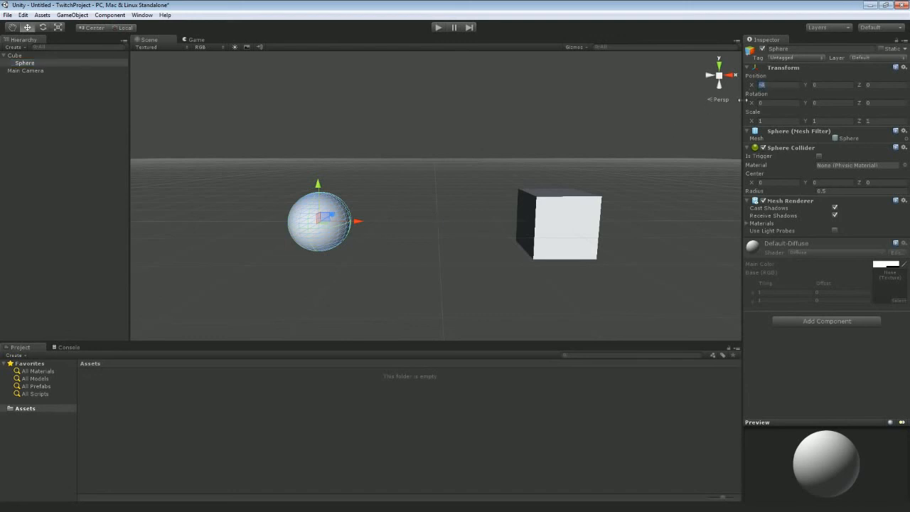
pyautogui.write('4')
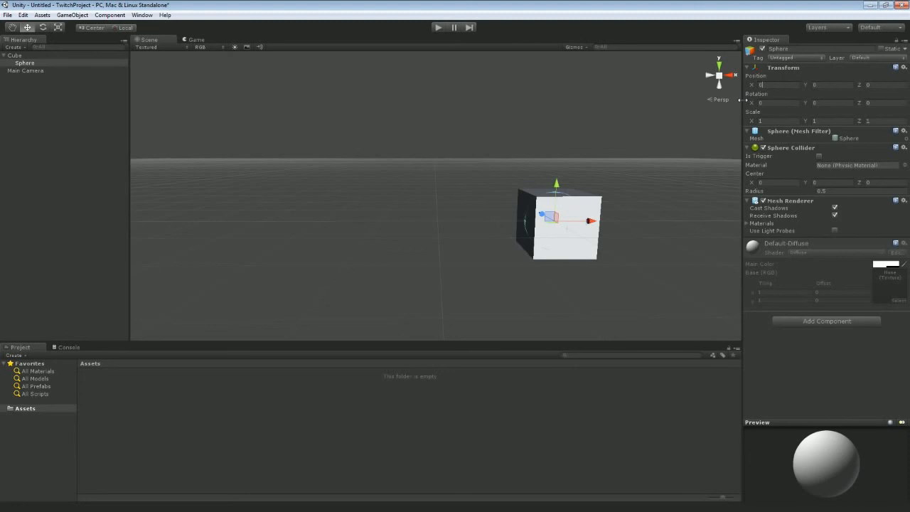
pyautogui.press('BackSpace')
pyautogui.write('-4')
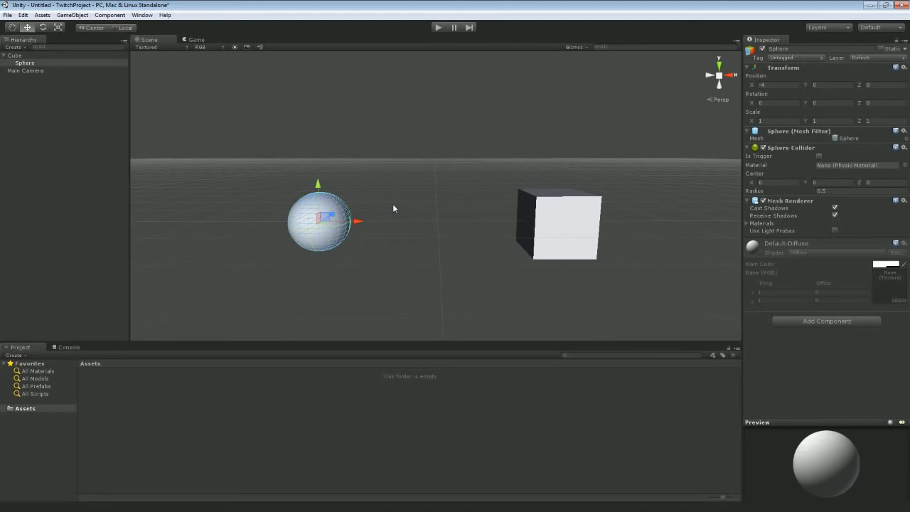
# Rotate the cube slightly around the Y axis with the Rotate tool, then set its Y rotation back to 0
pyautogui.click(553, 215)
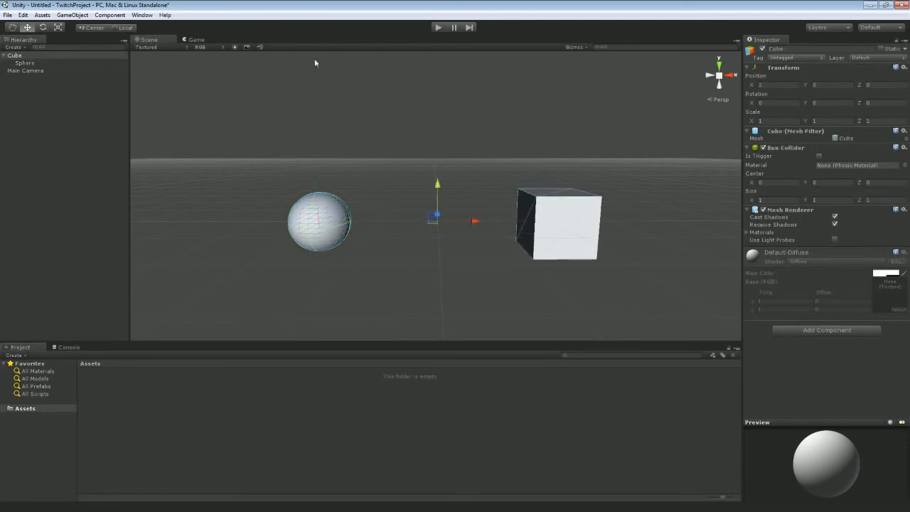
pyautogui.click(43, 27)
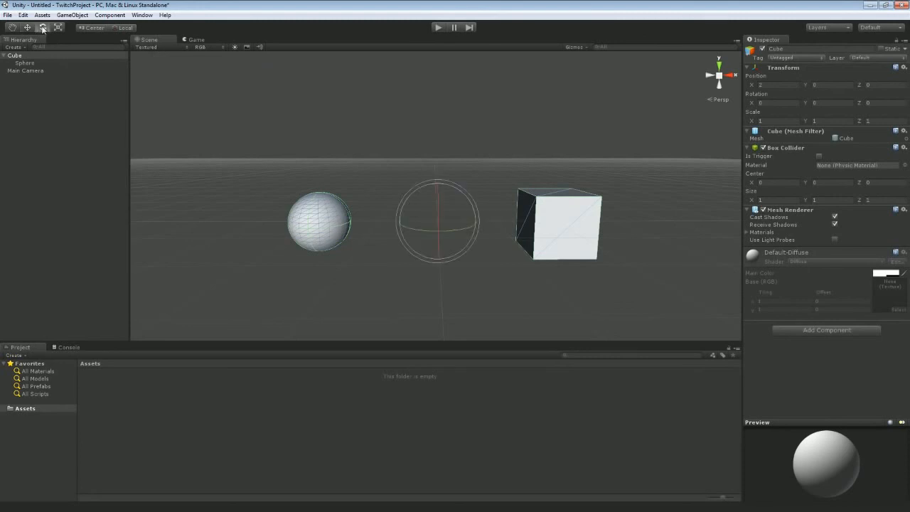
pyautogui.moveTo(430, 232)
pyautogui.mouseDown()
pyautogui.moveTo(469, 236)
pyautogui.moveTo(433, 237)
pyautogui.mouseUp()
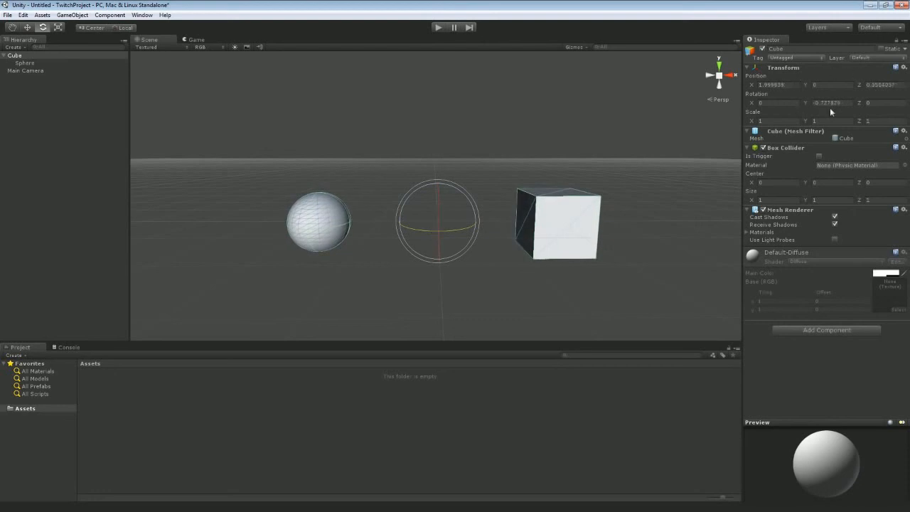
pyautogui.write('0')
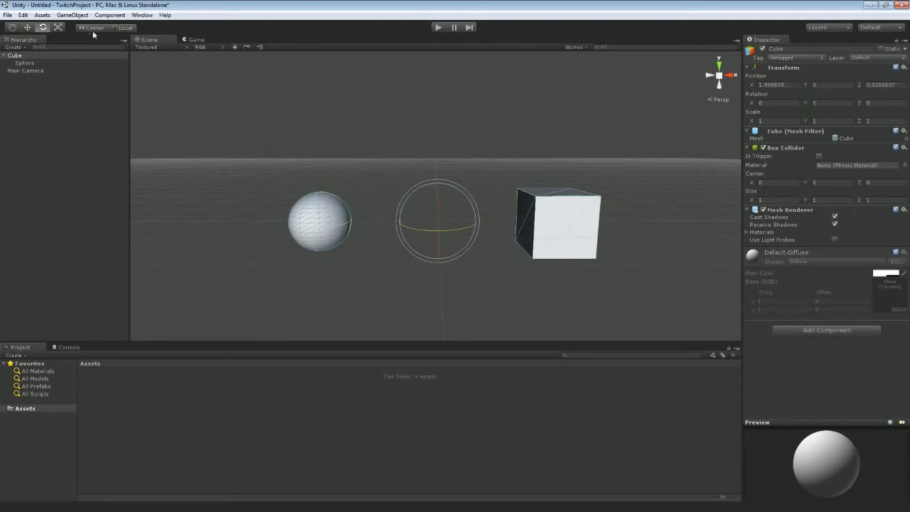
# Switch the tool handles to Global orientation, and select the sphere and the cube in turn, ending with the cube
pyautogui.click(121, 27)
pyautogui.click(302, 218)
pyautogui.click(558, 219)
pyautogui.click(19, 56)
pyautogui.click(23, 63)
pyautogui.click(20, 56)
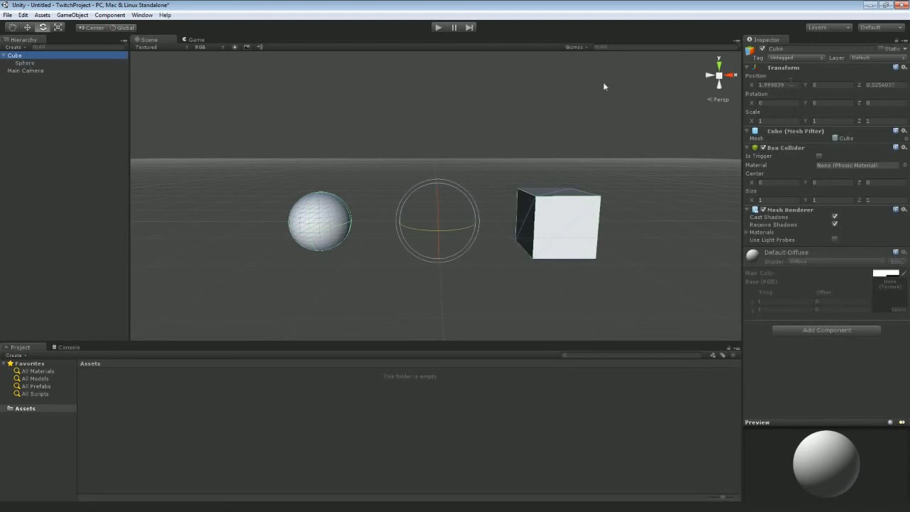
# Detach the sphere from the cube in the scene's object list and select the cube in the scene
pyautogui.moveTo(21, 64)
pyautogui.mouseDown()
pyautogui.moveTo(22, 92)
pyautogui.moveTo(21, 57)
pyautogui.mouseUp()
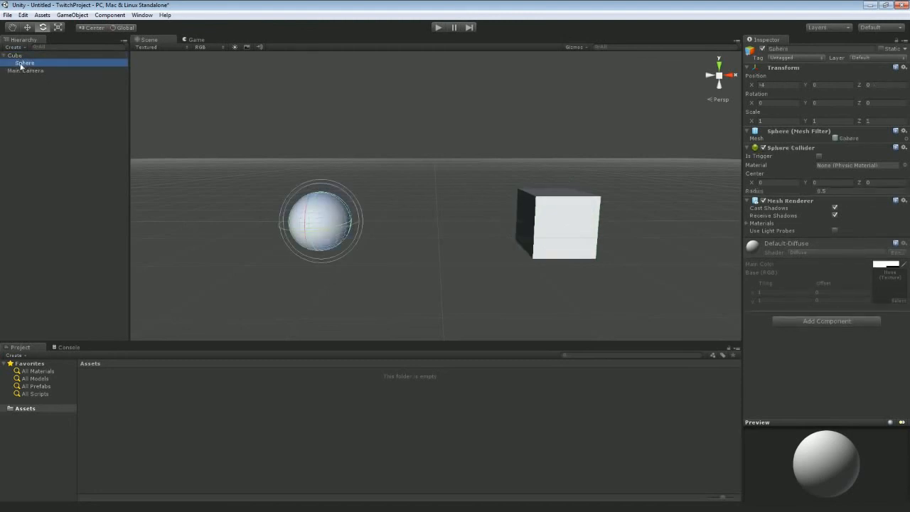
pyautogui.moveTo(21, 101); pyautogui.dragTo(22, 102)
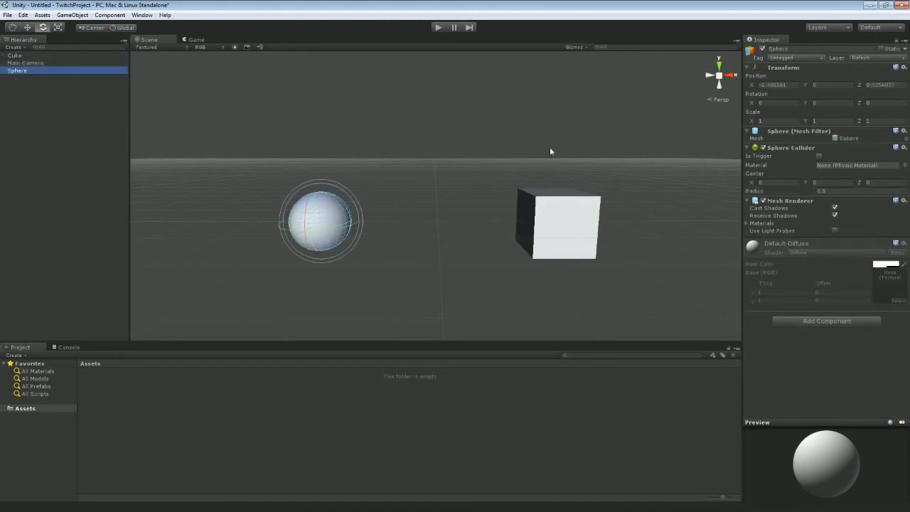
pyautogui.click(559, 219)
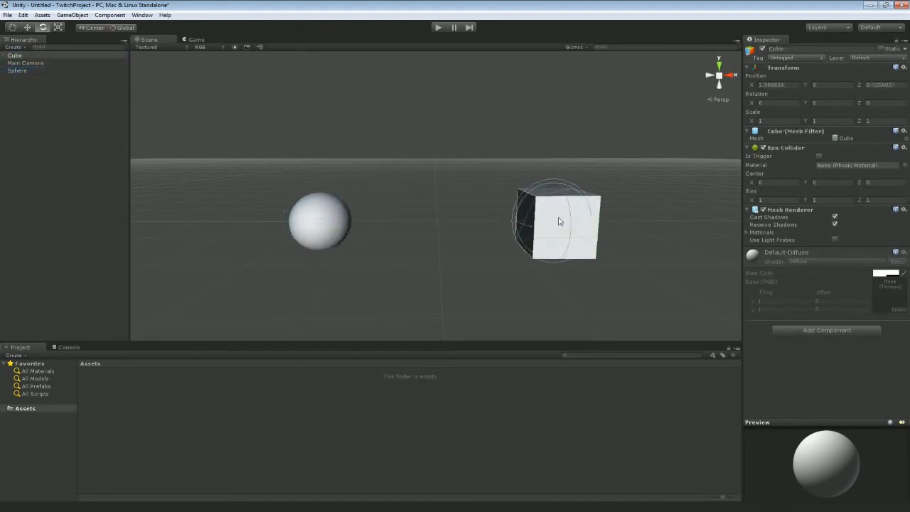
# Set the tool handle placement to Pivot and make the sphere a child of the cube again
pyautogui.click(91, 28)
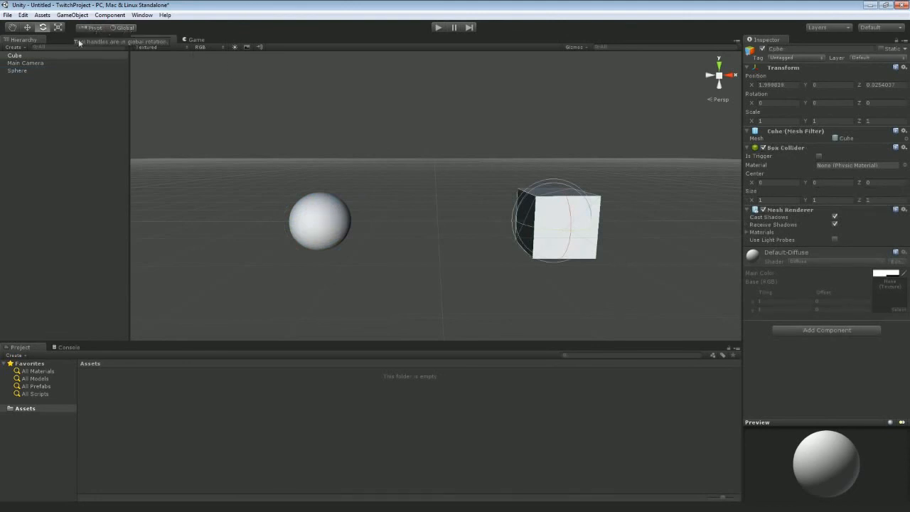
pyautogui.moveTo(35, 71); pyautogui.dragTo(17, 58)
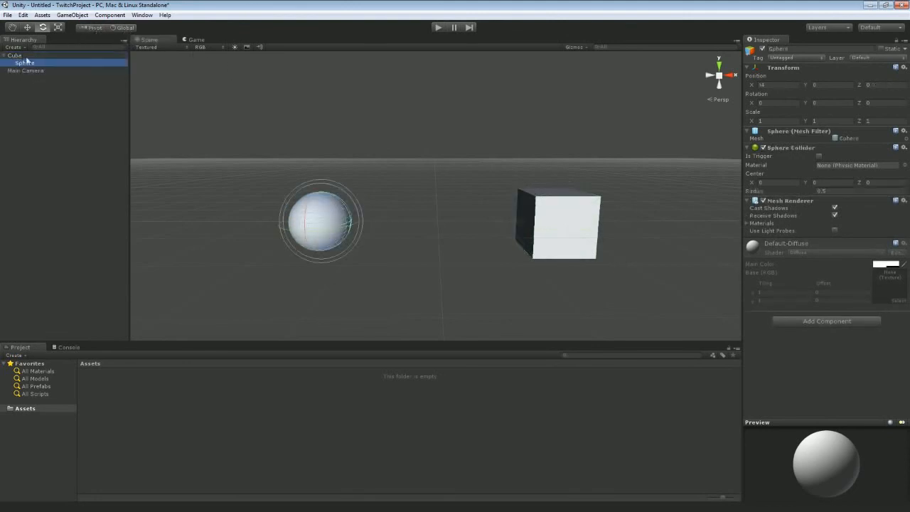
# Rotate the cube around the Y axis twice so its child sphere orbits it, selecting the sphere after each rotation to inspect its Transform
pyautogui.click(17, 57)
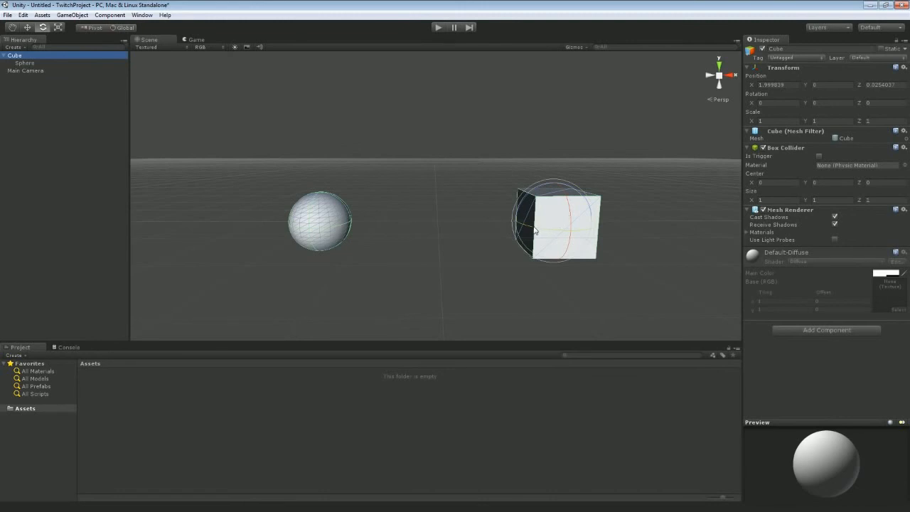
pyautogui.moveTo(535, 230); pyautogui.dragTo(450, 226)
pyautogui.click(315, 221)
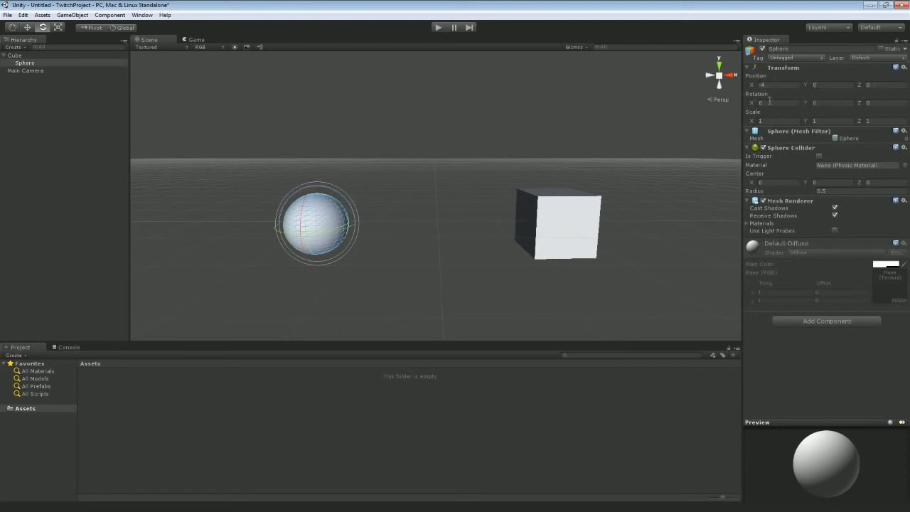
pyautogui.click(573, 207)
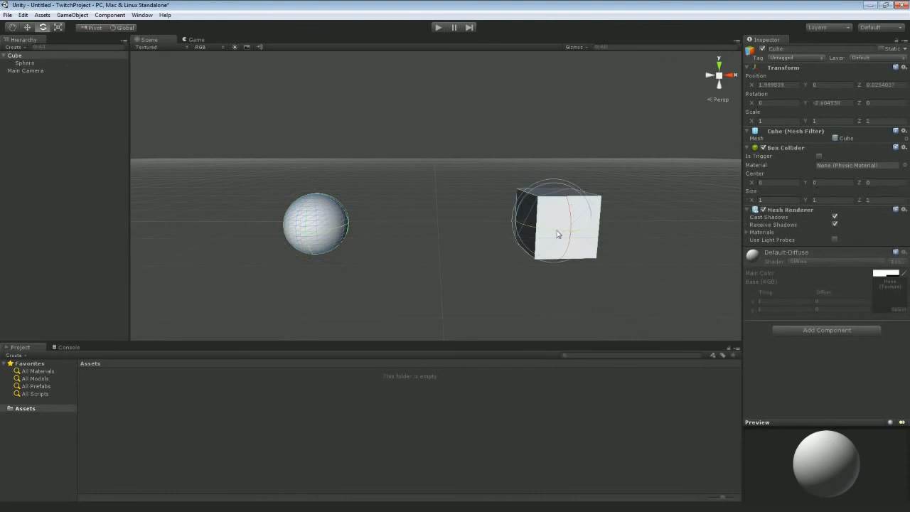
pyautogui.moveTo(553, 234); pyautogui.dragTo(481, 221)
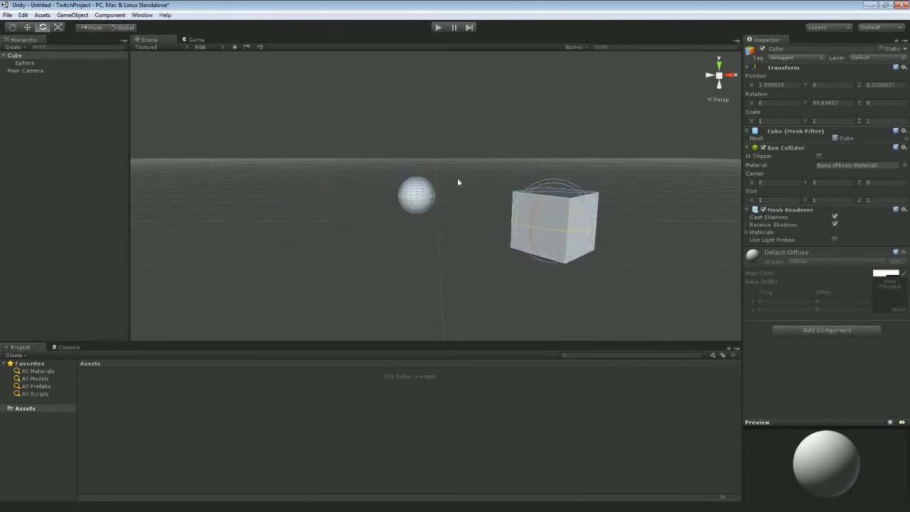
pyautogui.click(419, 187)
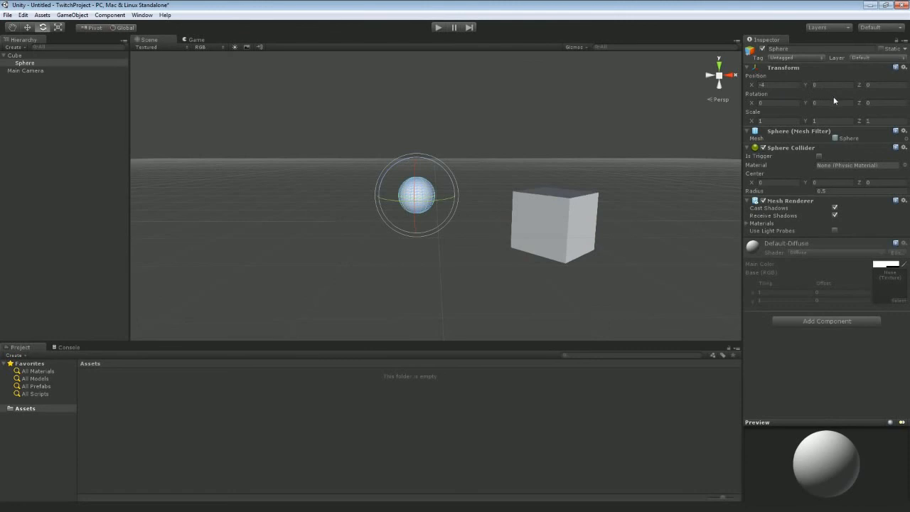
# Tilt the cube freely around several axes with the Rotate tool, then select the sphere and the cube in turn to compare their rotations
pyautogui.click(551, 214)
pyautogui.moveTo(538, 231); pyautogui.dragTo(583, 167)
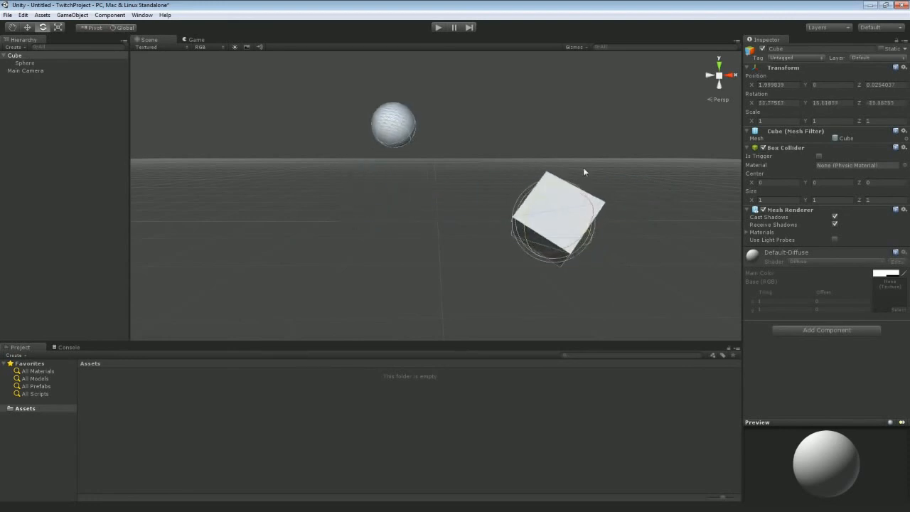
pyautogui.click(404, 114)
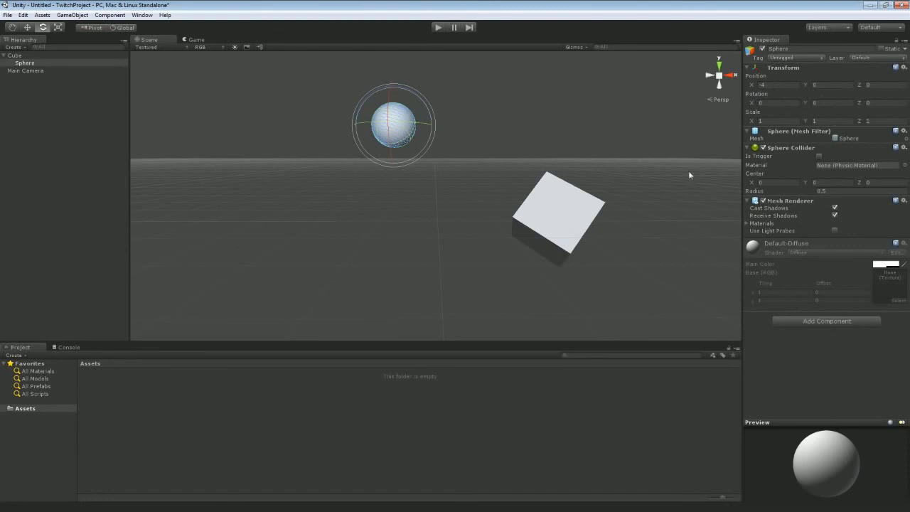
pyautogui.click(535, 206)
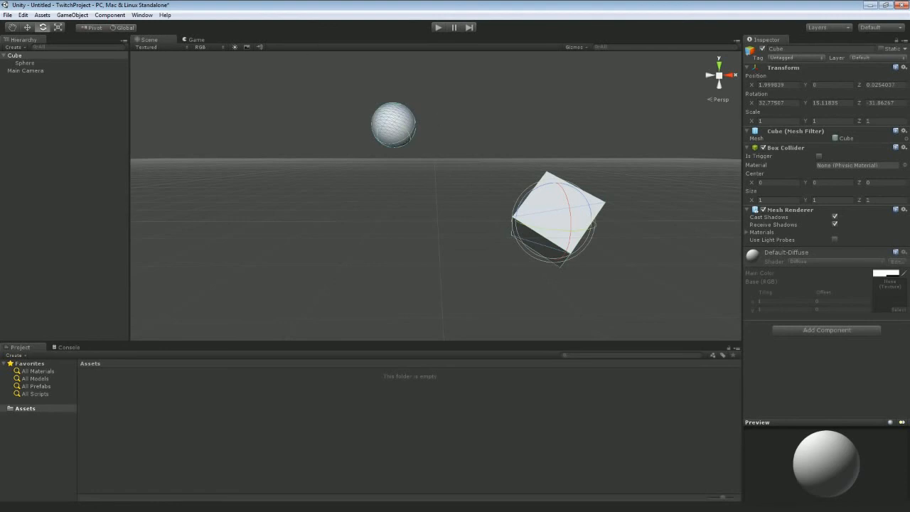
pyautogui.press('super')
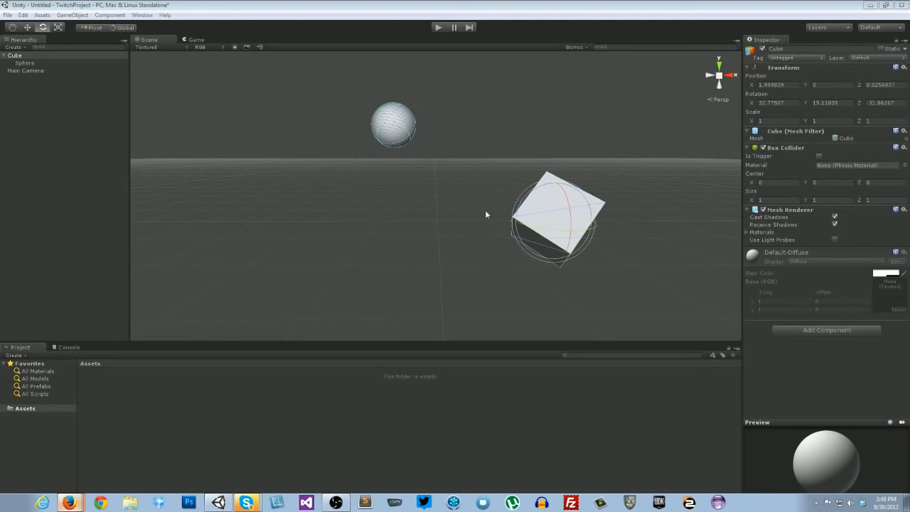
pyautogui.click(397, 216)
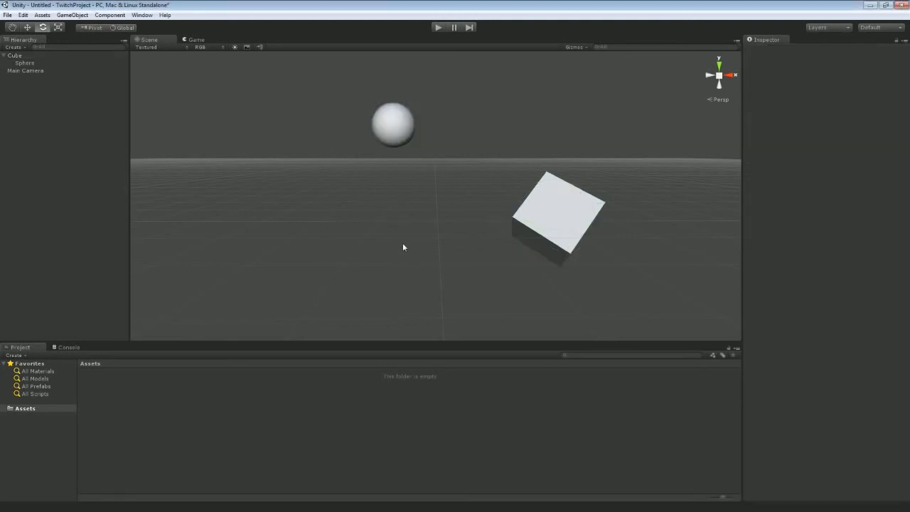
# Set the cube's rotation to X 0, Y 0, Z 0 and clear the selection
pyautogui.click(552, 210)
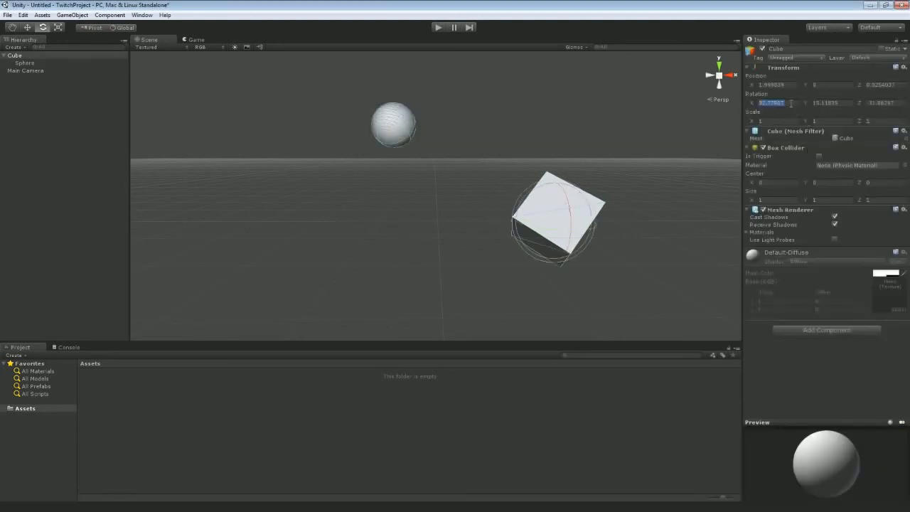
pyautogui.write('0')
pyautogui.press('Tab')
pyautogui.write('0')
pyautogui.press('Tab')
pyautogui.write('0')
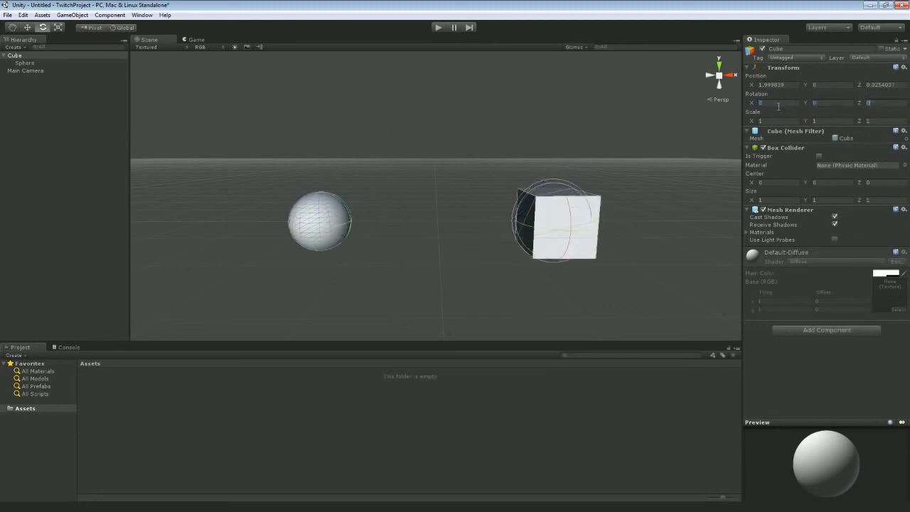
pyautogui.click(540, 138)
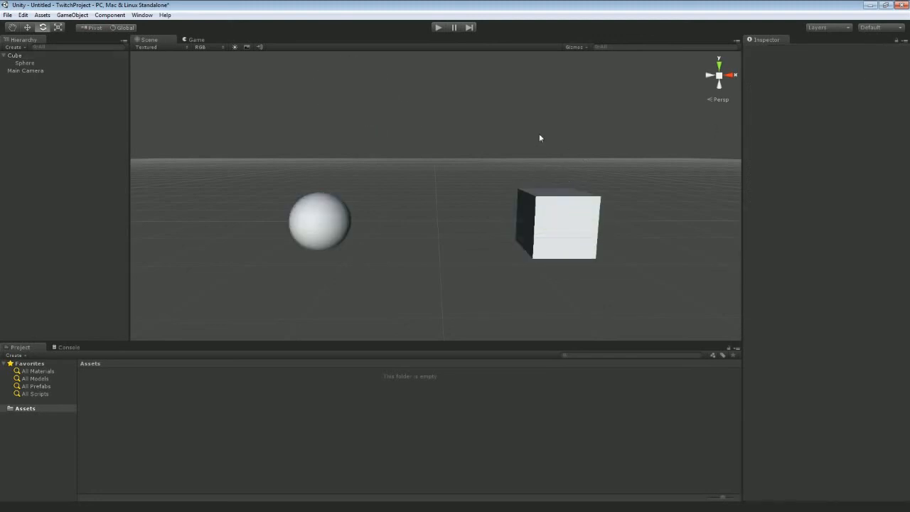
# Reverse the hierarchy by detaching the sphere from the cube and making the cube a child of the sphere
pyautogui.click(29, 64)
pyautogui.moveTo(28, 64); pyautogui.dragTo(28, 110)
pyautogui.moveTo(16, 58); pyautogui.dragTo(21, 70)
# Select the sphere, try rotating it around the Y axis, and switch the tool handle placement to Center and back to Pivot
pyautogui.click(301, 209)
pyautogui.moveTo(316, 229); pyautogui.dragTo(348, 229)
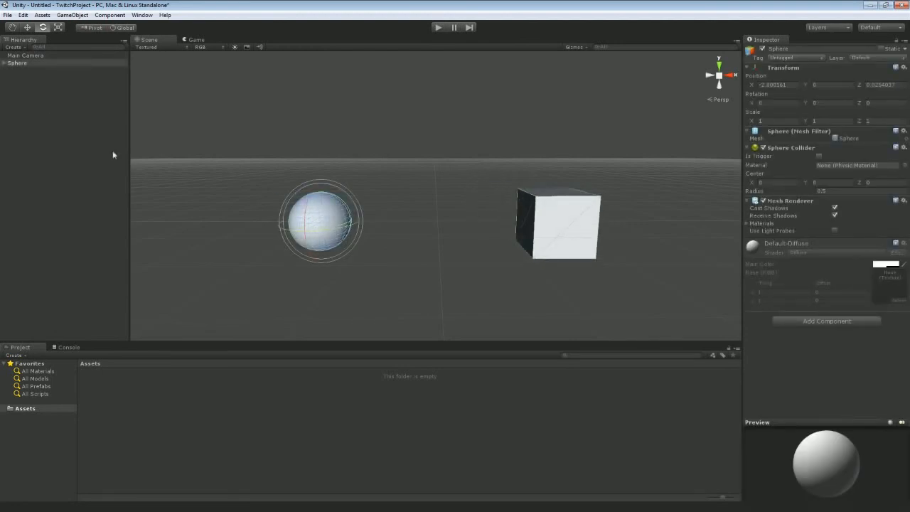
pyautogui.click(89, 27)
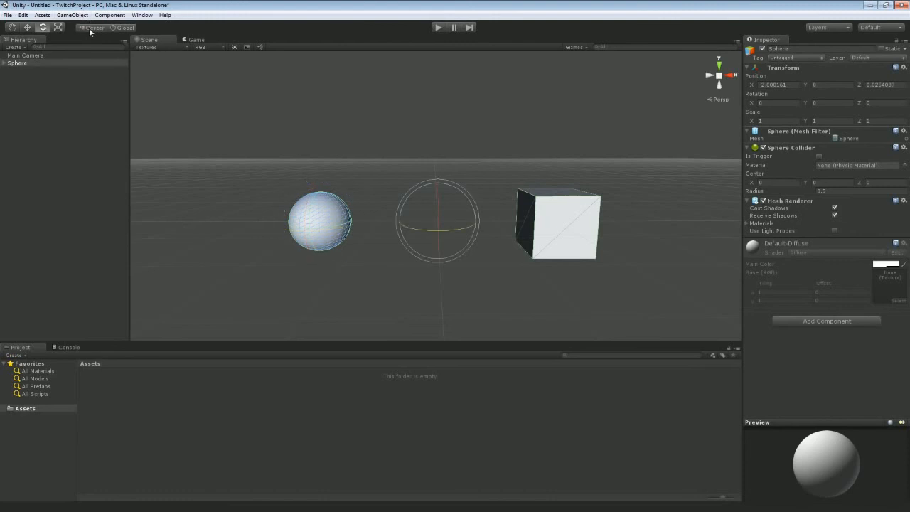
pyautogui.click(89, 27)
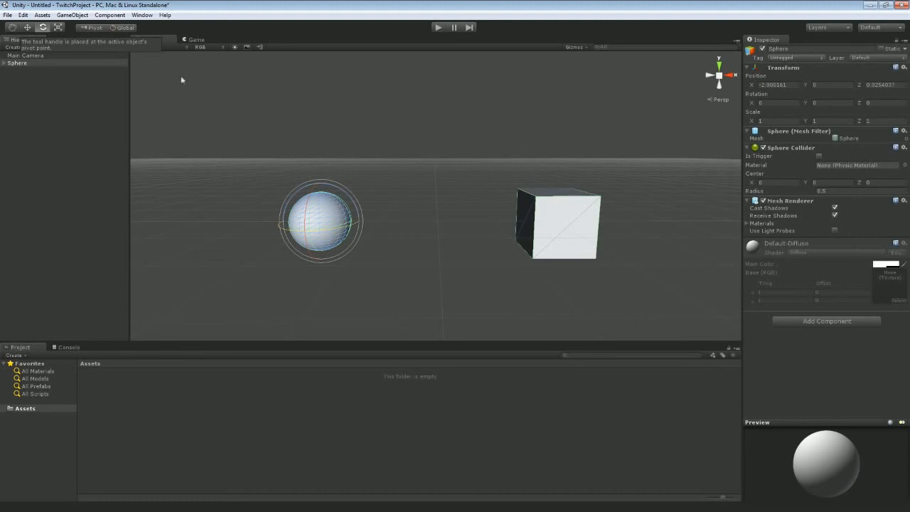
# Compare rotating the sphere around the Y axis with Pivot and with Center handle placement, checking the transforms of cube and sphere
pyautogui.moveTo(321, 234)
pyautogui.mouseDown()
pyautogui.moveTo(351, 231)
pyautogui.moveTo(325, 231)
pyautogui.mouseUp()
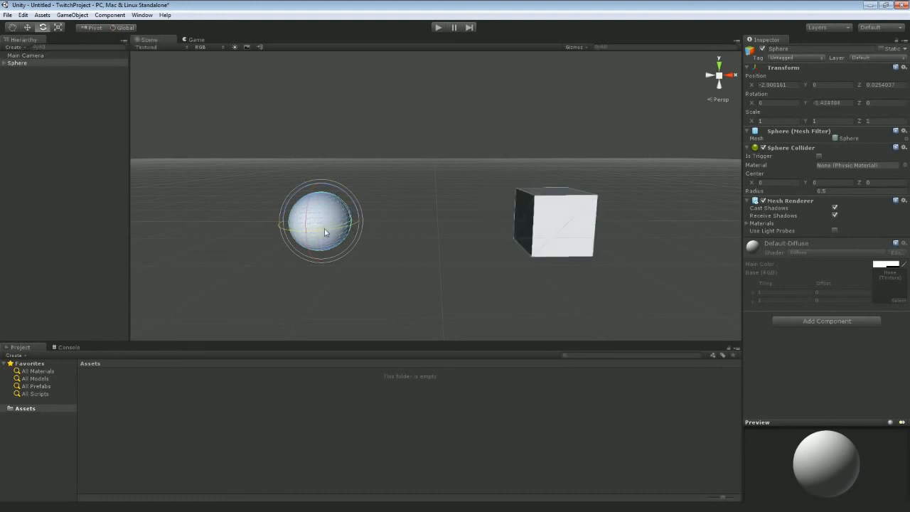
pyautogui.hotkey('ctrl', 'z')
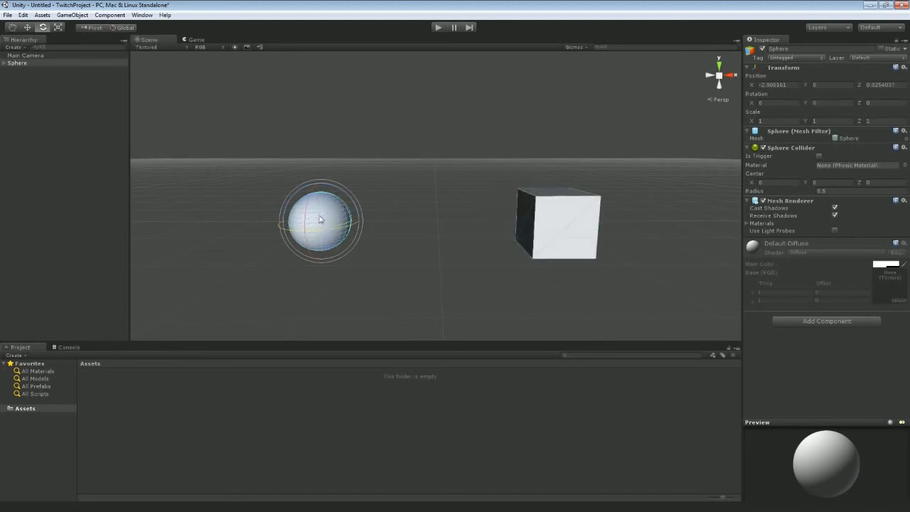
pyautogui.click(90, 28)
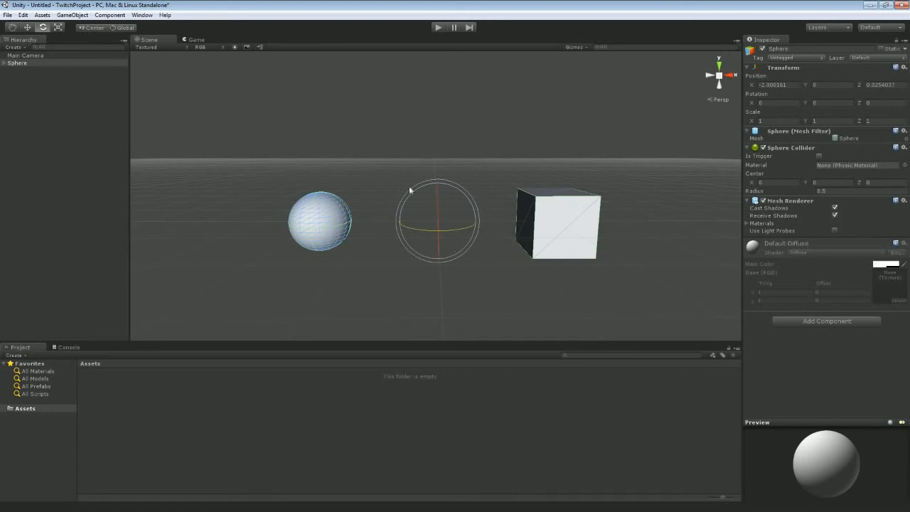
pyautogui.moveTo(449, 236); pyautogui.dragTo(356, 213)
pyautogui.click(534, 251)
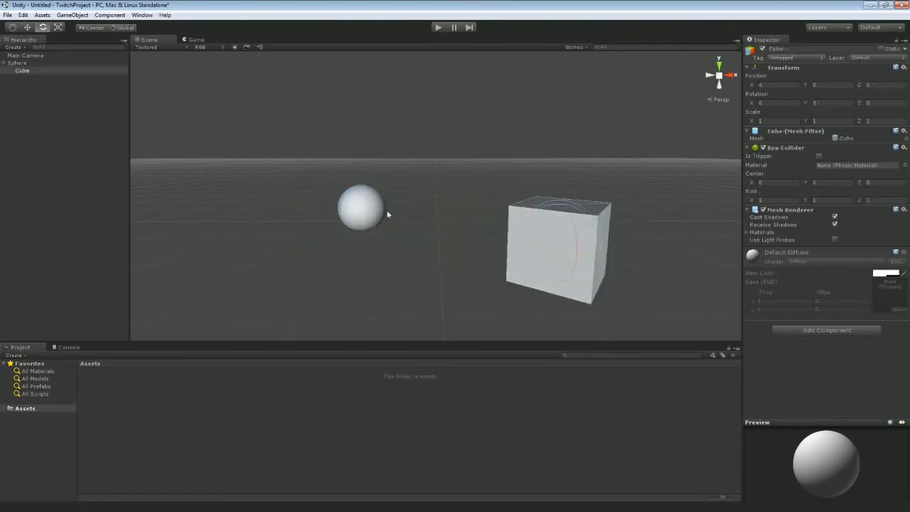
pyautogui.click(375, 211)
pyautogui.click(567, 251)
pyautogui.click(364, 208)
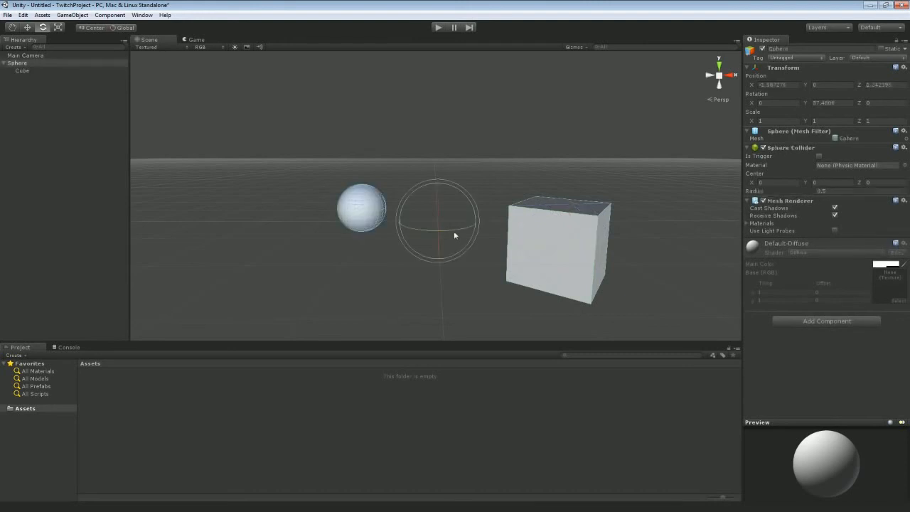
pyautogui.moveTo(454, 235)
pyautogui.mouseDown()
pyautogui.moveTo(484, 230)
pyautogui.moveTo(400, 230)
pyautogui.moveTo(469, 232)
pyautogui.moveTo(441, 230)
pyautogui.mouseUp()
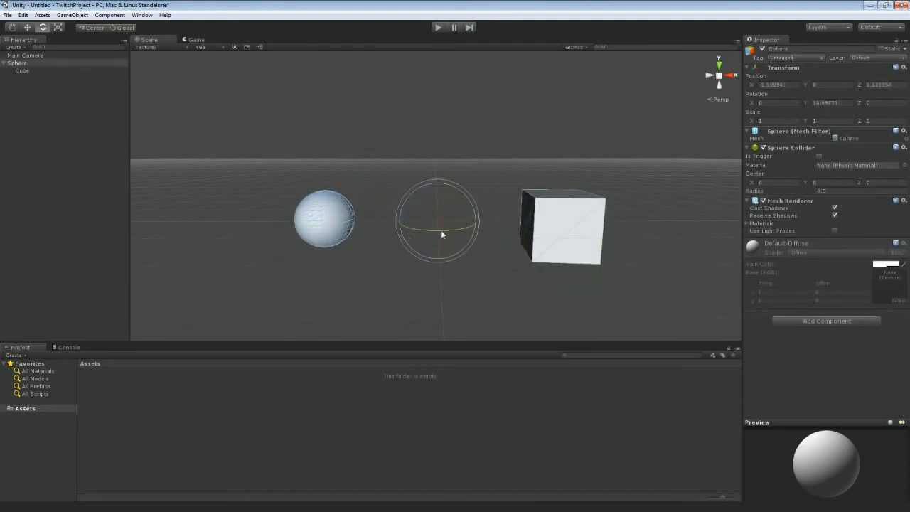
# Toggle the tool handle placement repeatedly between Pivot and Center to compare the gizmo location, ending on Pivot
pyautogui.click(88, 30)
pyautogui.click(86, 28)
pyautogui.click(86, 29)
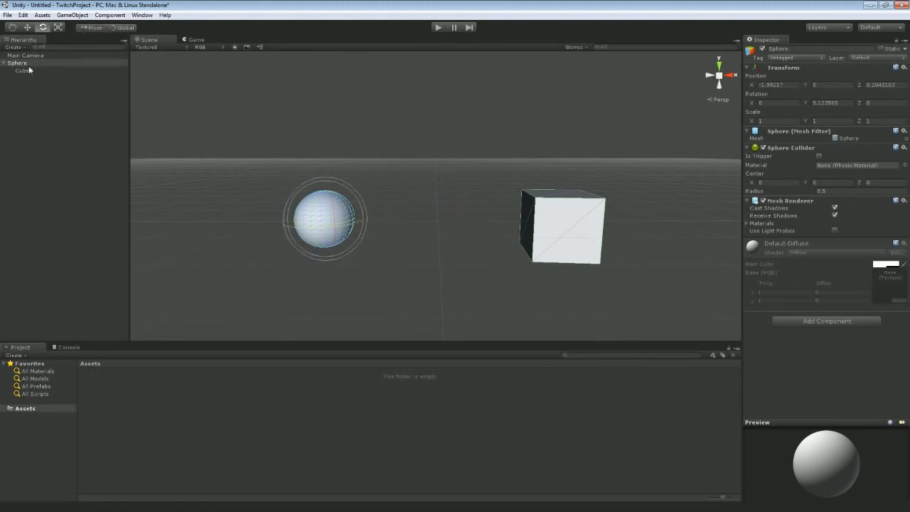
pyautogui.click(91, 28)
pyautogui.click(92, 29)
pyautogui.click(91, 29)
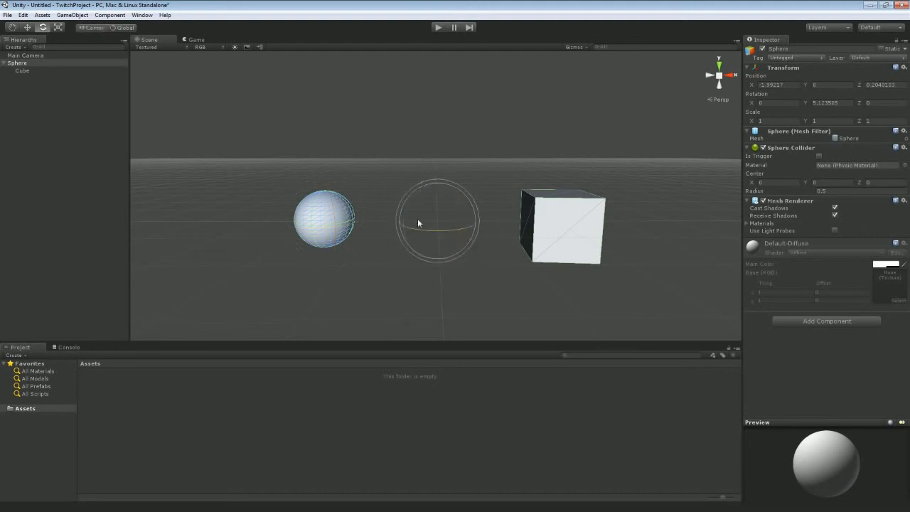
pyautogui.click(83, 27)
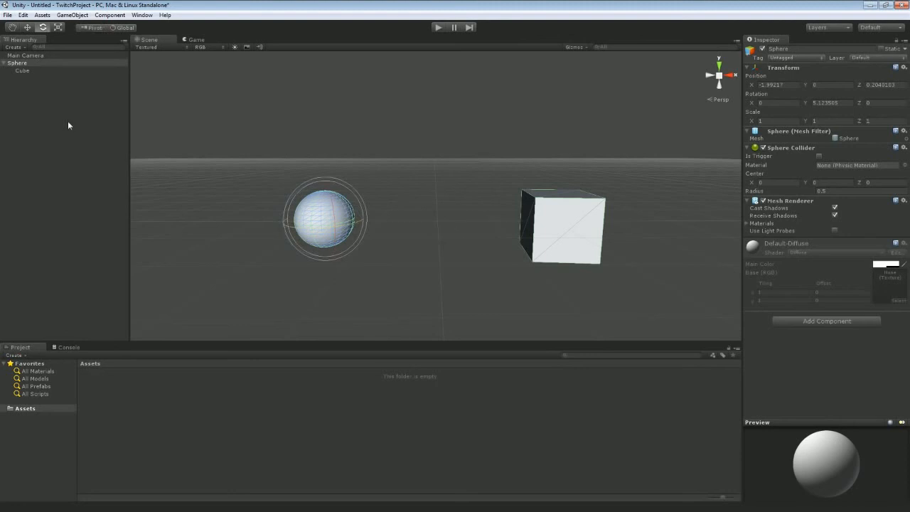
# Detach the cube from the sphere and set its position to X 2, Z 0 and its Y rotation to 0
pyautogui.click(25, 64)
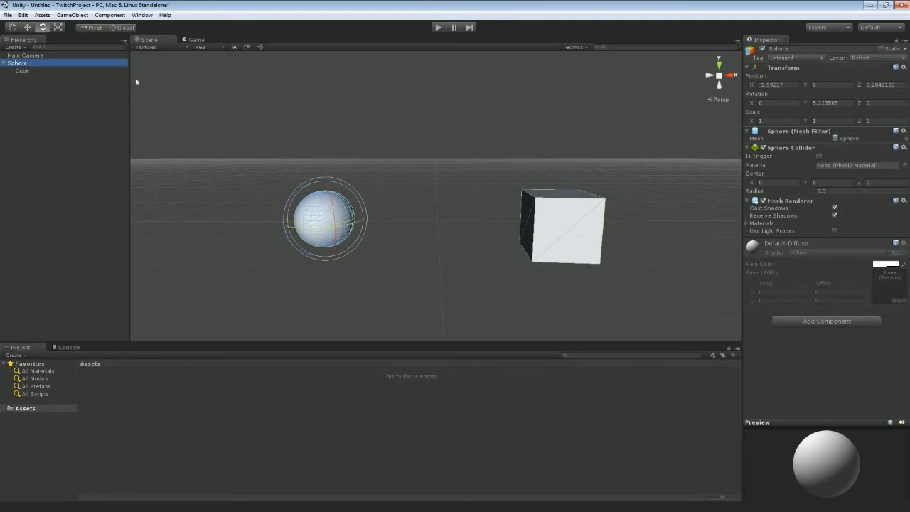
pyautogui.moveTo(22, 71); pyautogui.dragTo(27, 101)
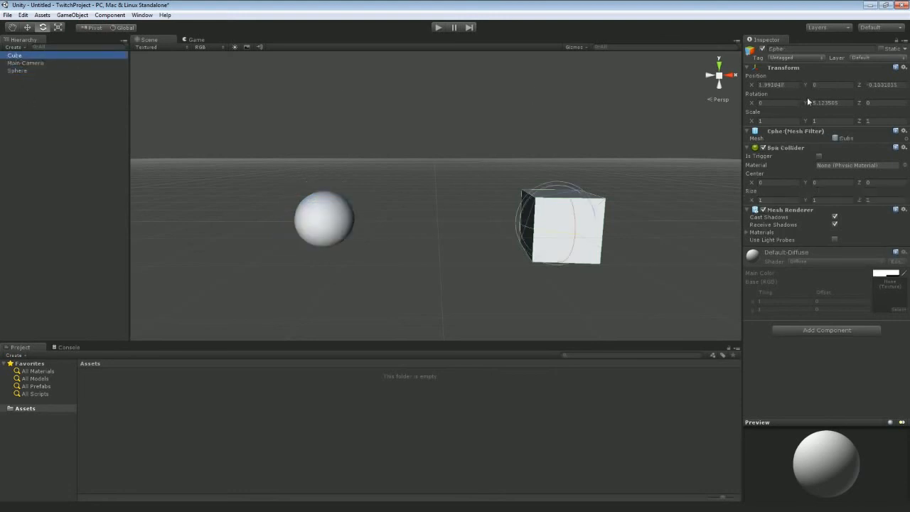
pyautogui.click(791, 84)
pyautogui.write('2')
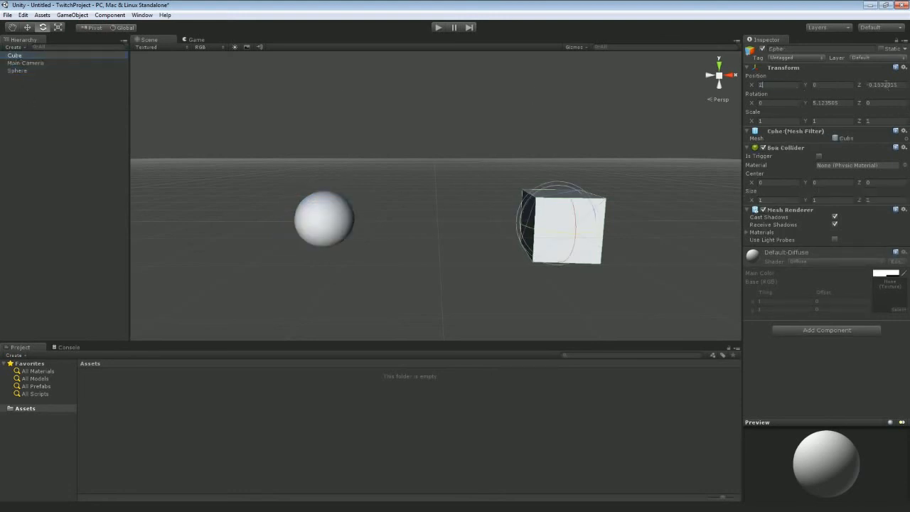
pyautogui.click(886, 84)
pyautogui.write('0')
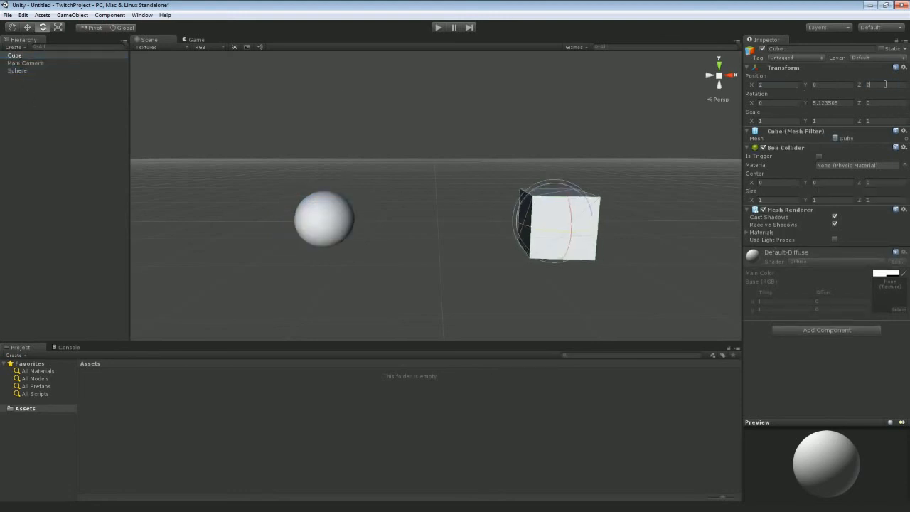
pyautogui.click(839, 102)
pyautogui.write('0')
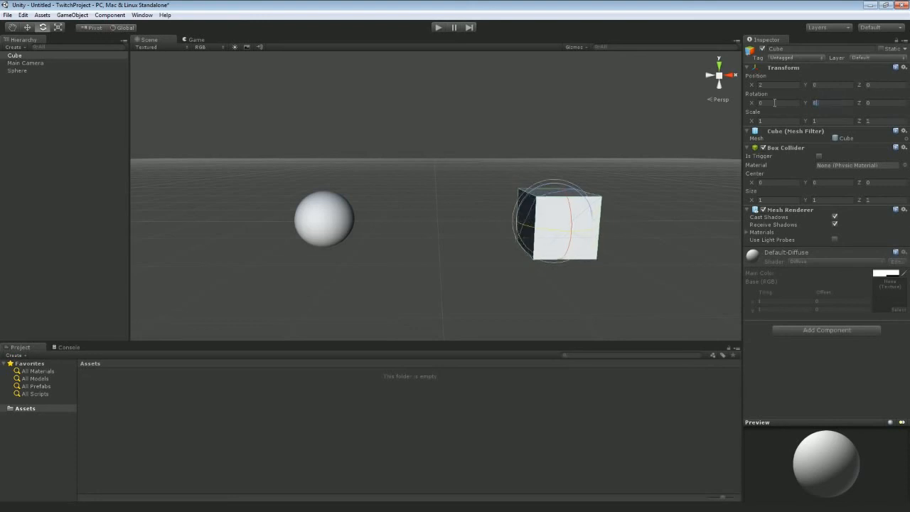
# Set the sphere's position to X -2, Z 0 and its Y rotation to 0
pyautogui.click(333, 209)
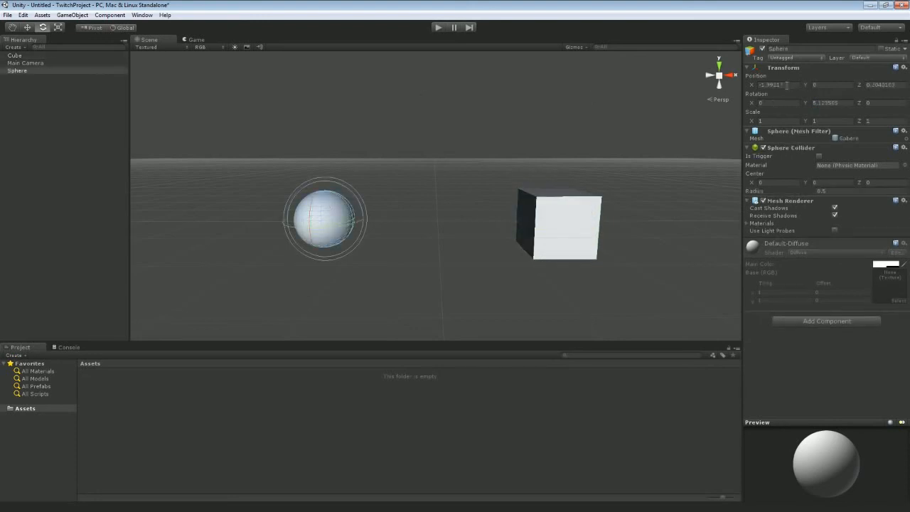
pyautogui.write('-5')
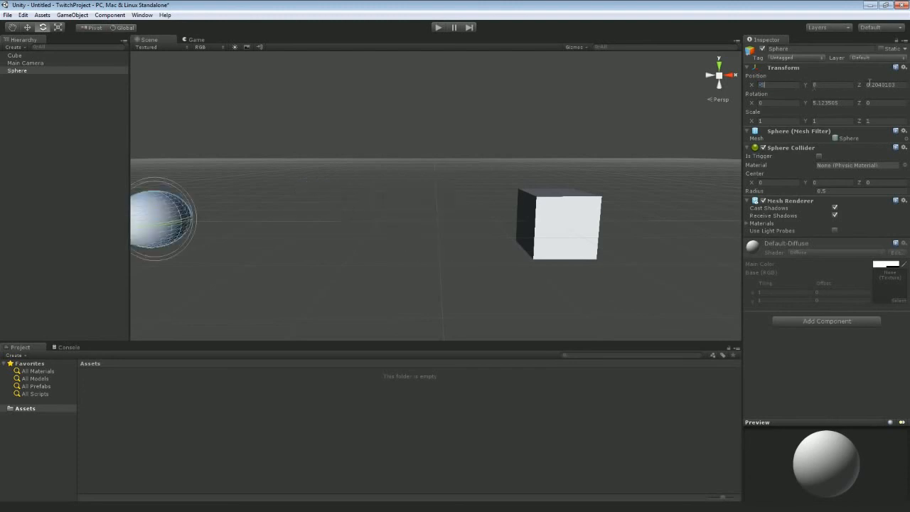
pyautogui.press('BackSpace')
pyautogui.write('2')
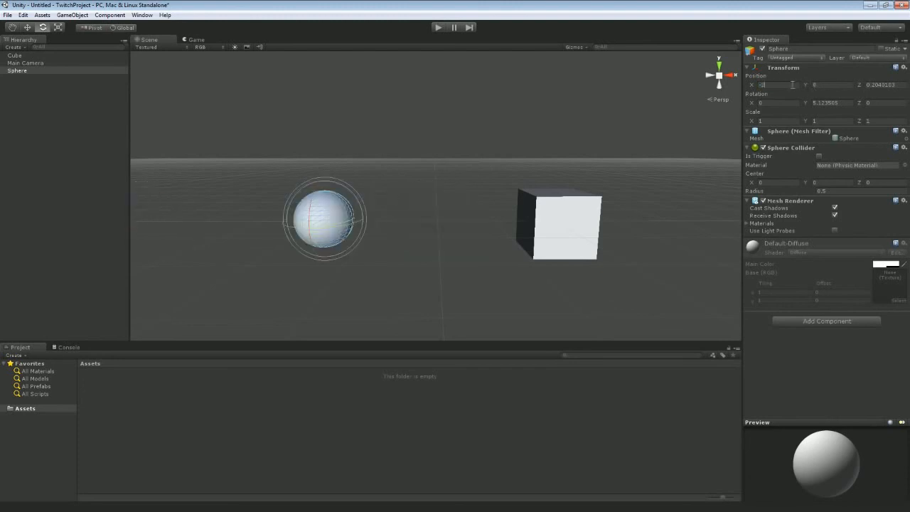
pyautogui.click(882, 85)
pyautogui.write('0')
pyautogui.click(825, 103)
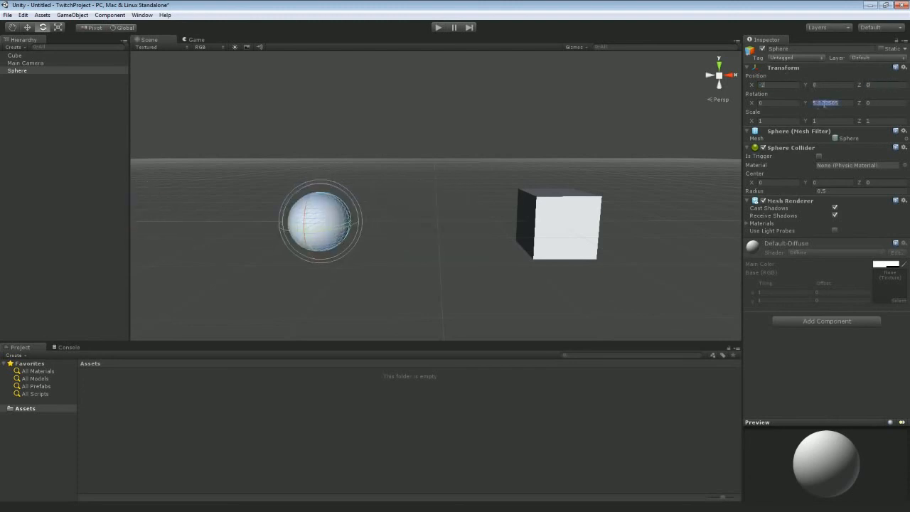
pyautogui.write('0')
# Create an empty game object and set its position to X 0, Y 0, Z 0
pyautogui.click(74, 15)
pyautogui.click(80, 26)
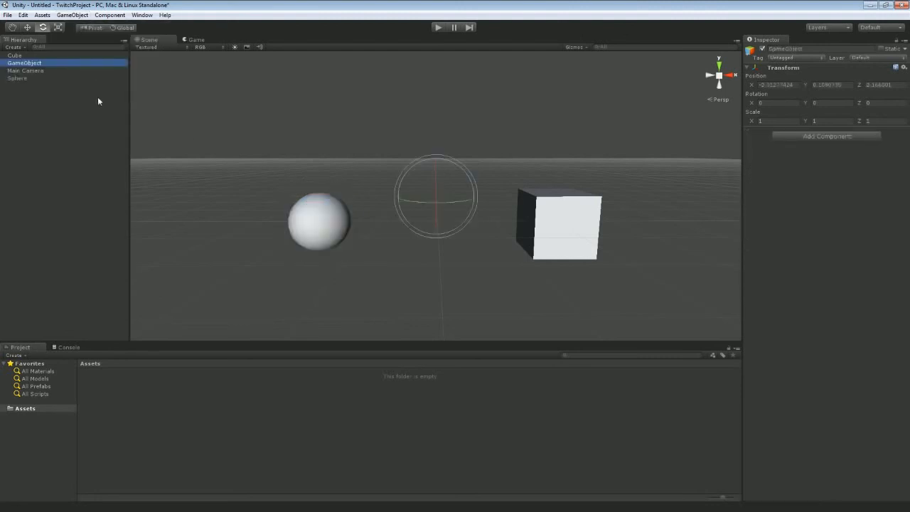
pyautogui.click(777, 85)
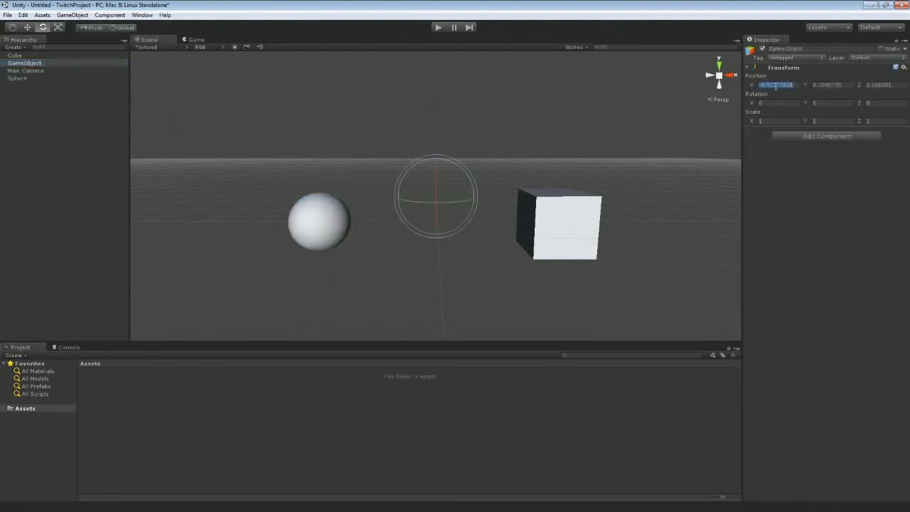
pyautogui.write('0')
pyautogui.press('Tab')
pyautogui.write('0')
pyautogui.press('Tab')
pyautogui.write('0')
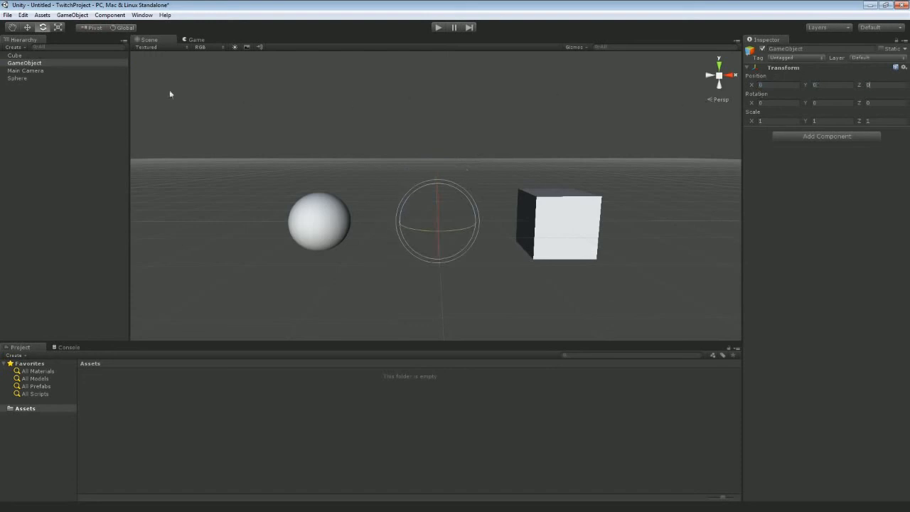
# Make the sphere and the cube children of the empty GameObject, and try rotating and raising the group by its parent
pyautogui.moveTo(13, 79); pyautogui.dragTo(16, 64)
pyautogui.click(4, 56)
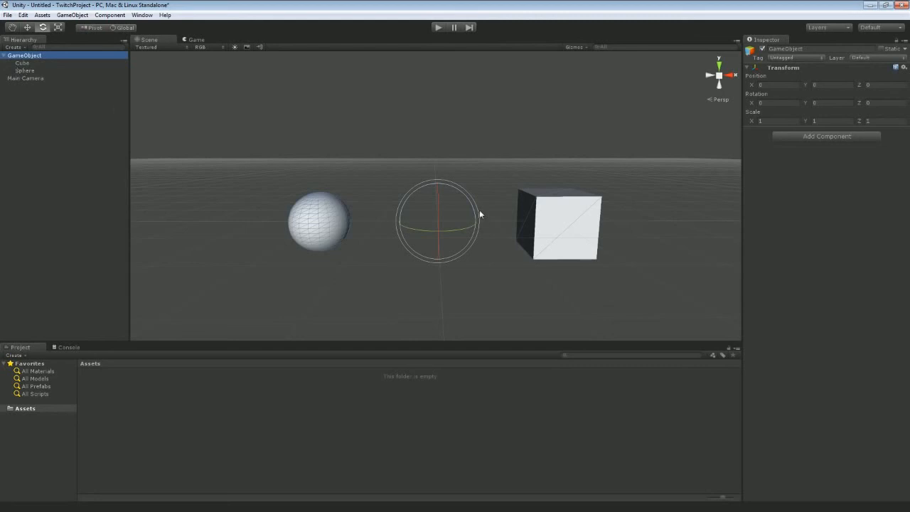
pyautogui.moveTo(454, 229)
pyautogui.mouseDown()
pyautogui.moveTo(476, 238)
pyautogui.moveTo(449, 240)
pyautogui.mouseUp()
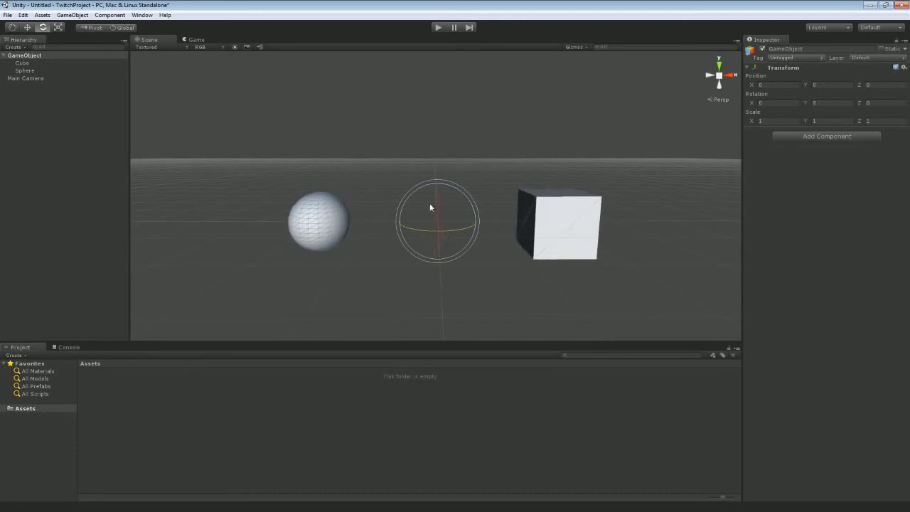
pyautogui.press('w')
pyautogui.moveTo(428, 181); pyautogui.dragTo(442, 166)
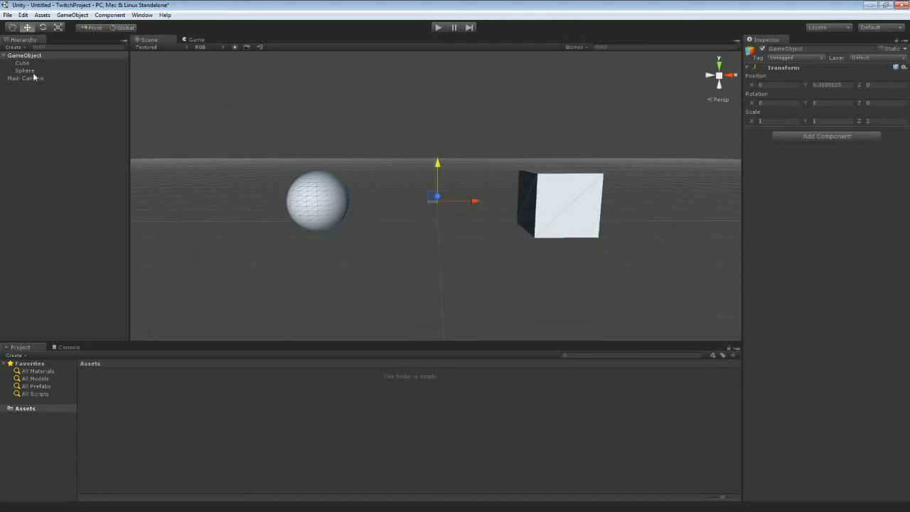
# Nest the sphere under the cube and rotate the cube around the Y axis to swing the sphere around it
pyautogui.moveTo(32, 72); pyautogui.dragTo(27, 63)
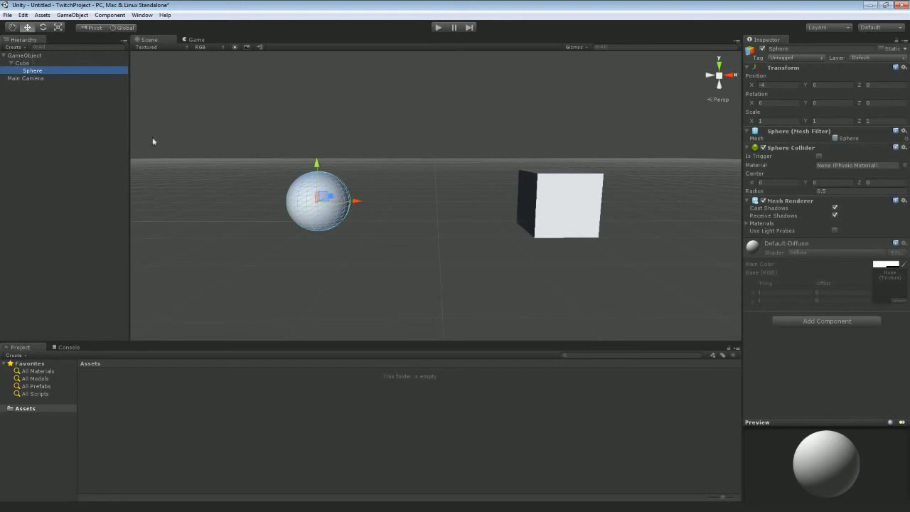
pyautogui.click(574, 199)
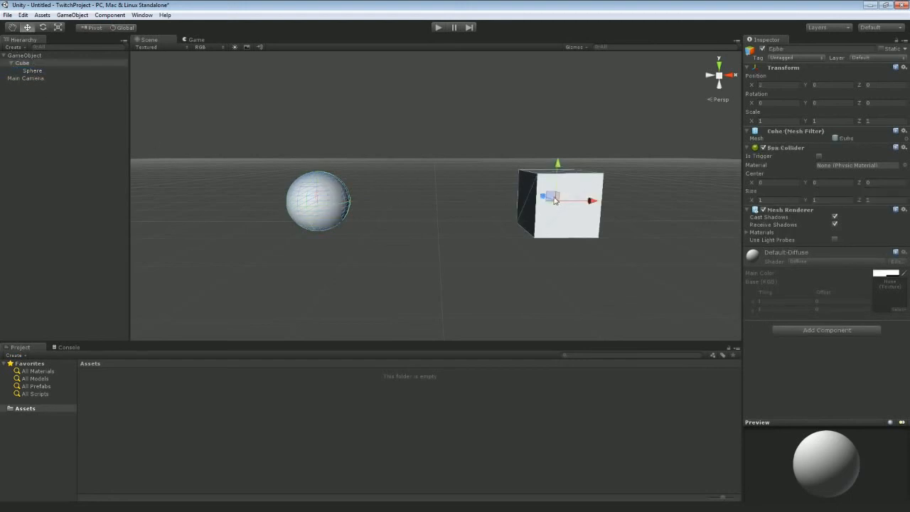
pyautogui.press('e')
pyautogui.moveTo(554, 200); pyautogui.dragTo(333, 120)
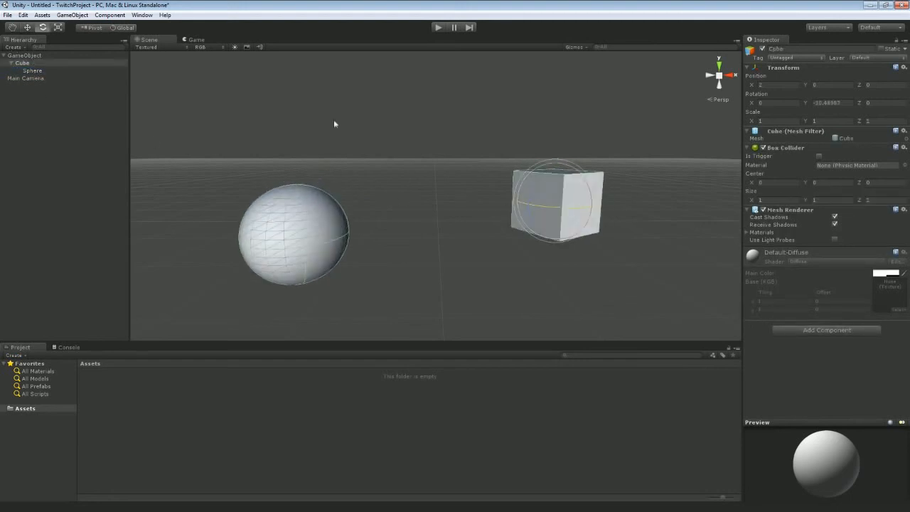
# Rotate the parent GameObject about 49 degrees around the X axis, and select the sphere to check its local transform
pyautogui.click(28, 56)
pyautogui.moveTo(439, 189); pyautogui.dragTo(439, 151)
pyautogui.moveTo(438, 211); pyautogui.dragTo(443, 182)
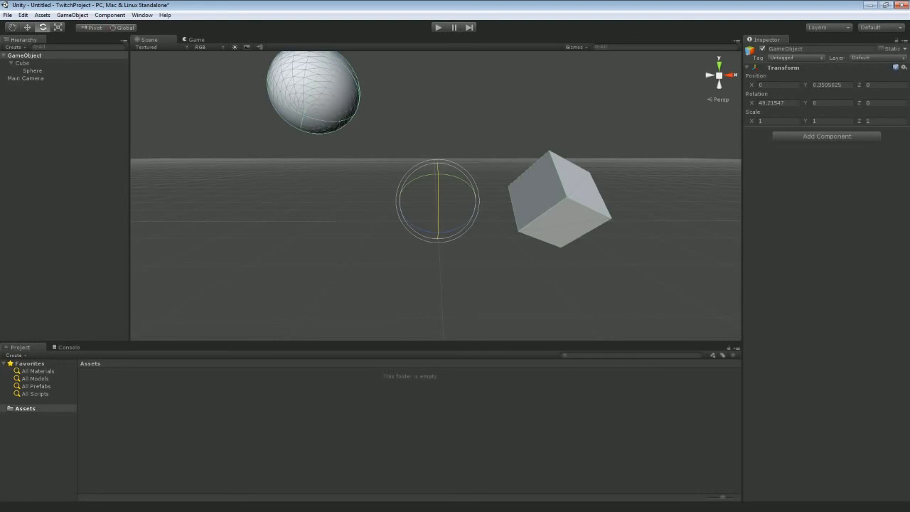
pyautogui.press('super')
pyautogui.click(587, 255)
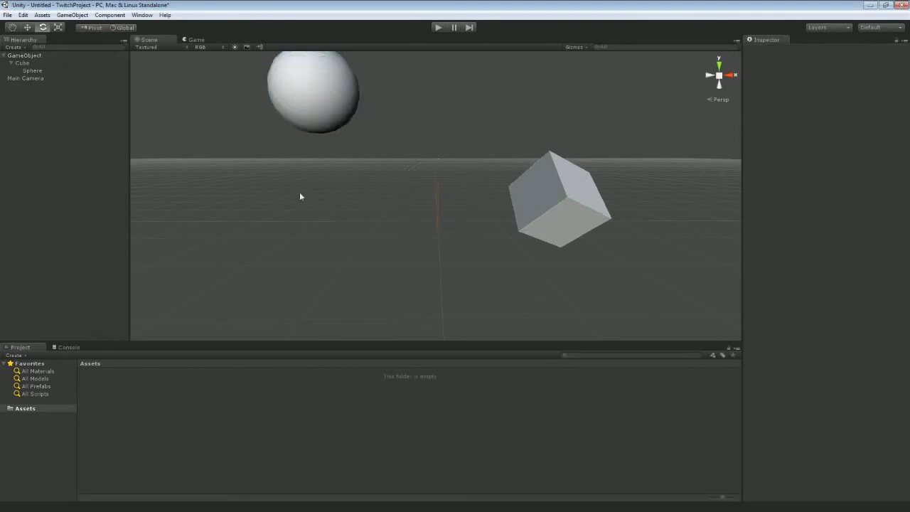
pyautogui.click(30, 72)
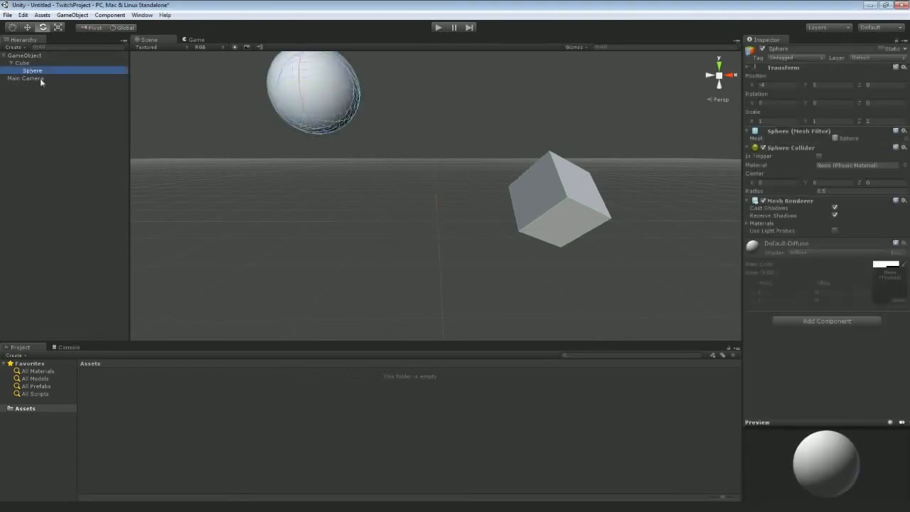
# Undo the test rotations, the sphere's nesting under the cube, the parent's upward move and the cube's parenting to the GameObject
pyautogui.hotkey('ctrl', 'z')
pyautogui.hotkey('ctrl', 'z')
pyautogui.hotkey('ctrl', 'z')
pyautogui.hotkey('ctrl', 'z')
pyautogui.hotkey('ctrl', 'z')
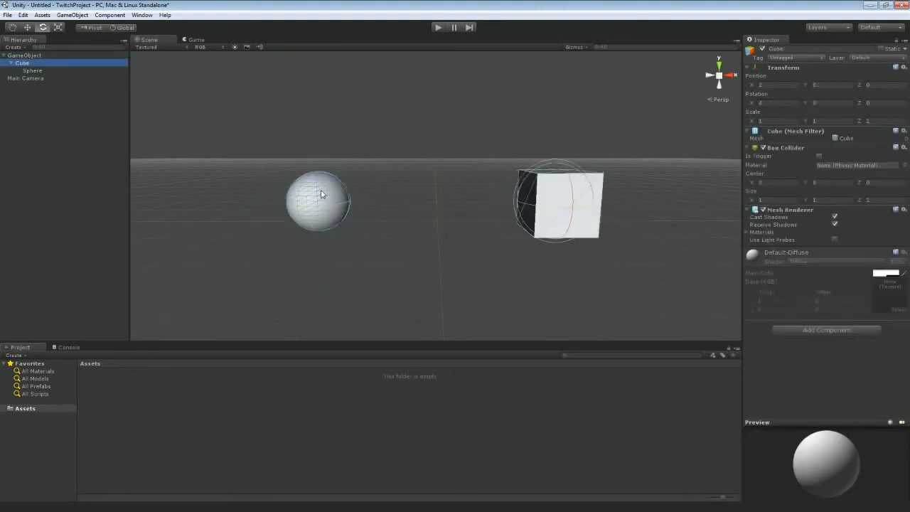
pyautogui.hotkey('ctrl', 'z')
pyautogui.hotkey('ctrl', 'z')
pyautogui.hotkey('ctrl', 'z')
pyautogui.hotkey('ctrl', 'z')
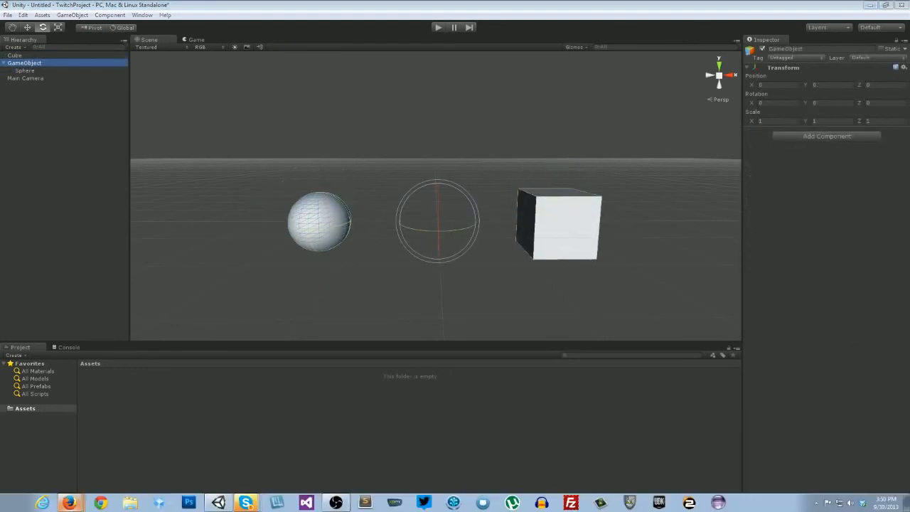
# Add a Particle System effect component to the cube
pyautogui.click(797, 265)
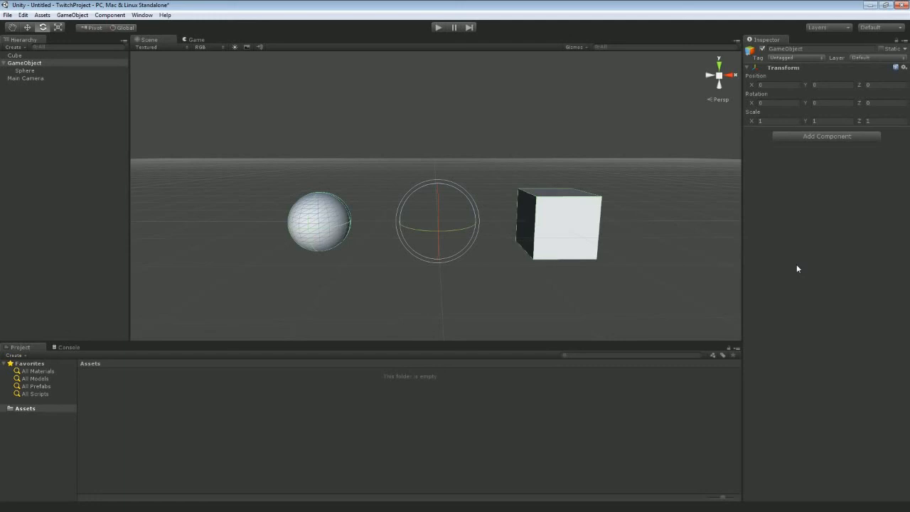
pyautogui.click(568, 222)
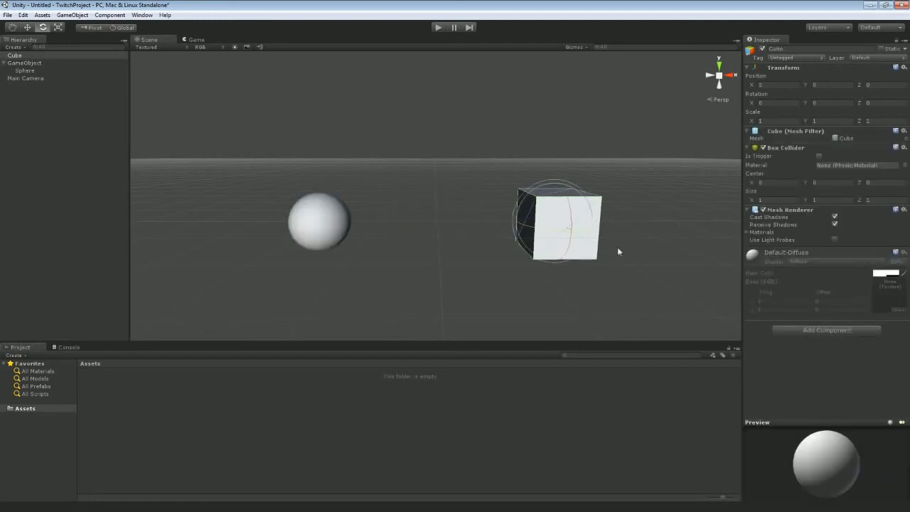
pyautogui.click(815, 333)
pyautogui.click(818, 242)
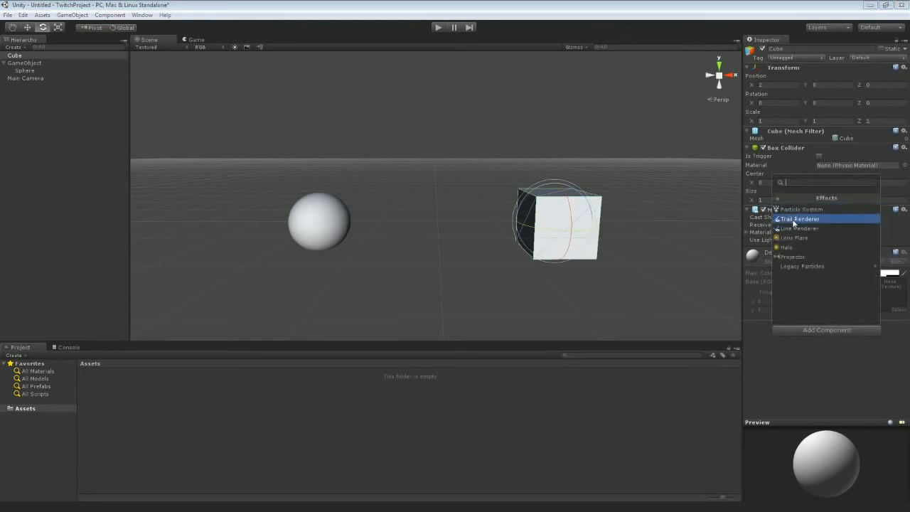
pyautogui.click(791, 214)
# Add a Trail Renderer and a Particle System effect component to the sphere
pyautogui.click(319, 221)
pyautogui.click(818, 321)
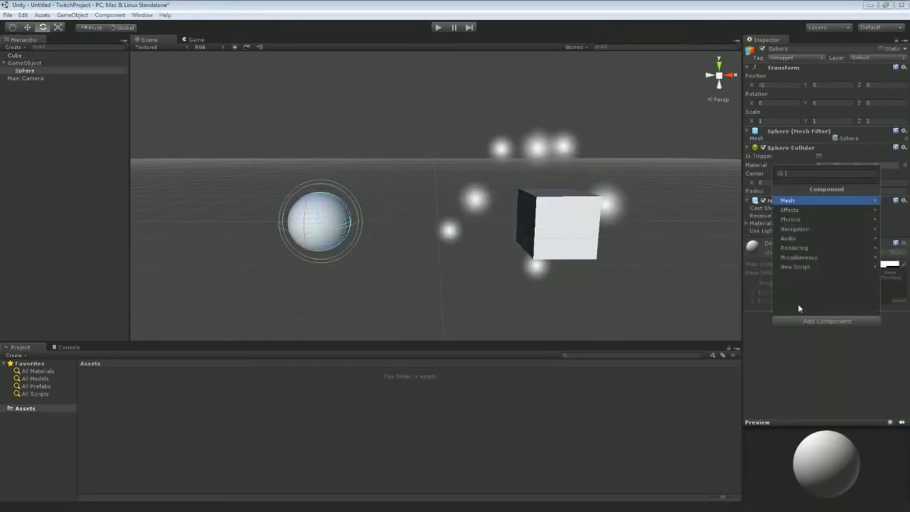
pyautogui.click(791, 210)
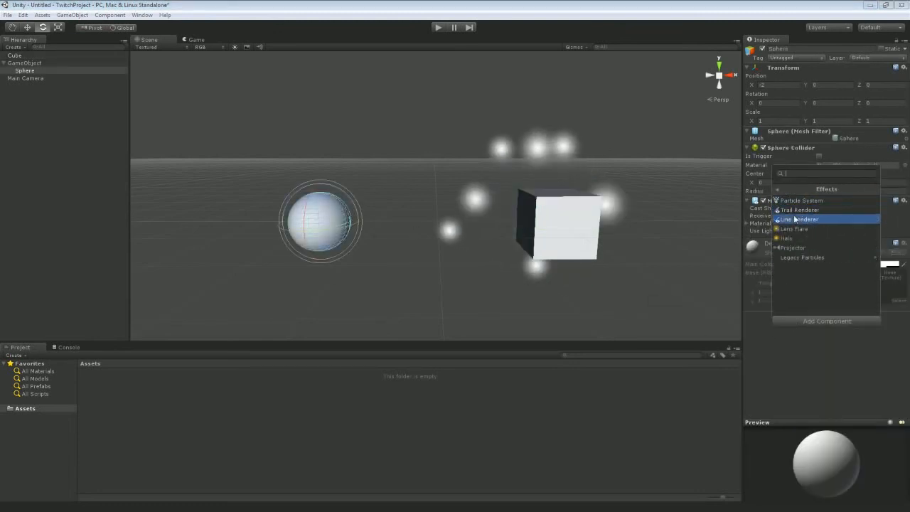
pyautogui.click(792, 213)
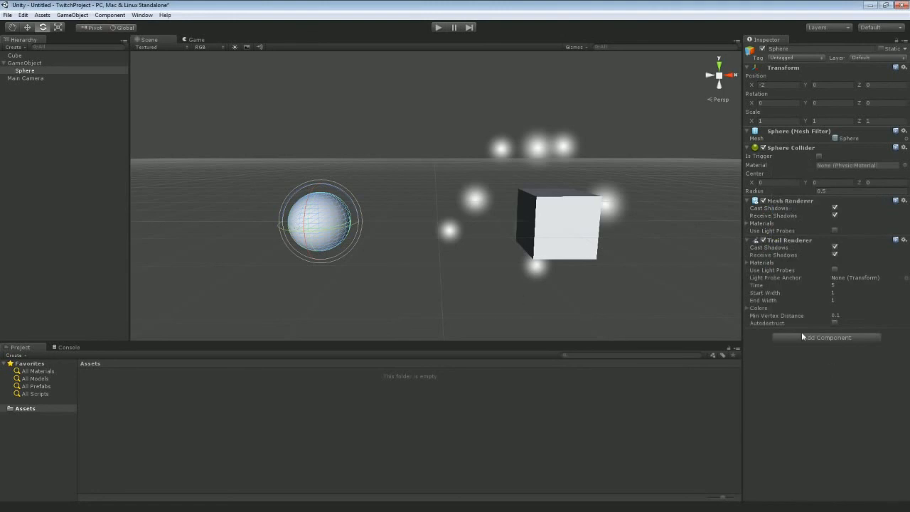
pyautogui.click(802, 337)
pyautogui.click(795, 226)
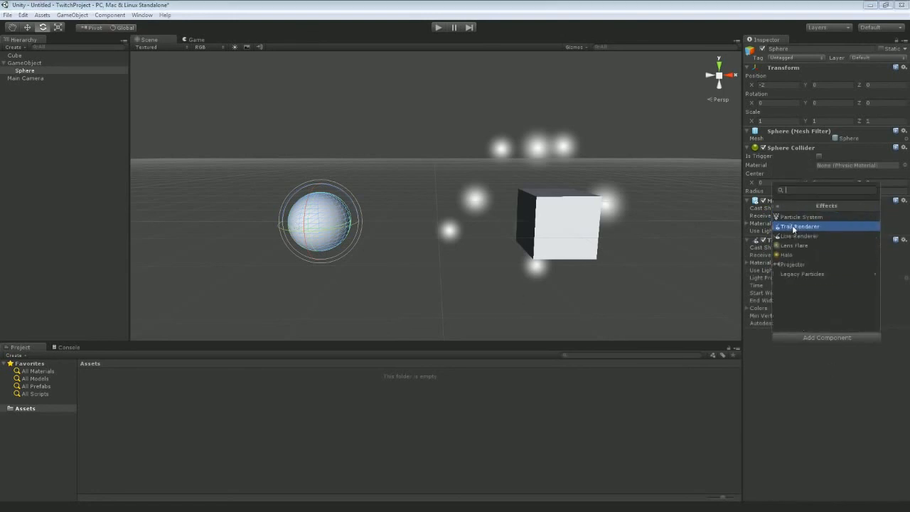
pyautogui.click(797, 219)
# Preview the cube's and sphere's particle effects in the Scene and Game views, and pause the sphere's particle simulation in the Scene view
pyautogui.click(449, 229)
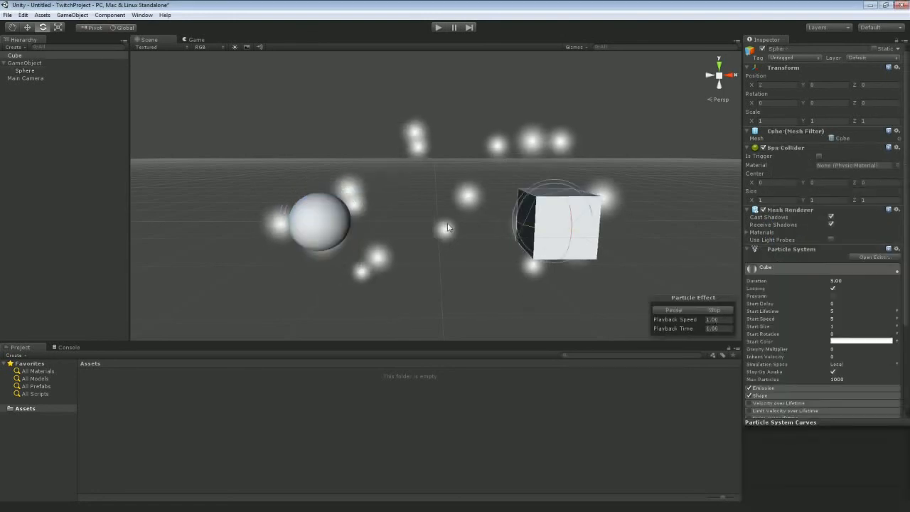
pyautogui.click(438, 109)
pyautogui.click(311, 205)
pyautogui.click(191, 39)
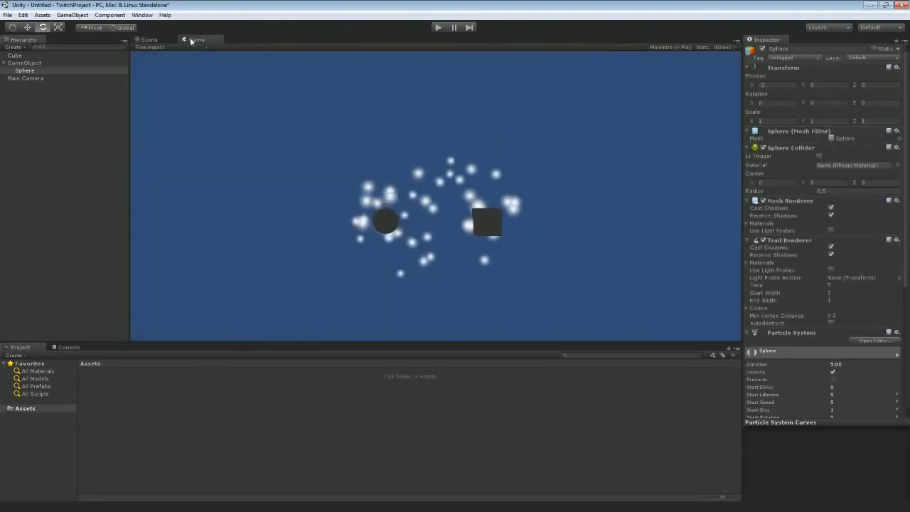
pyautogui.click(162, 40)
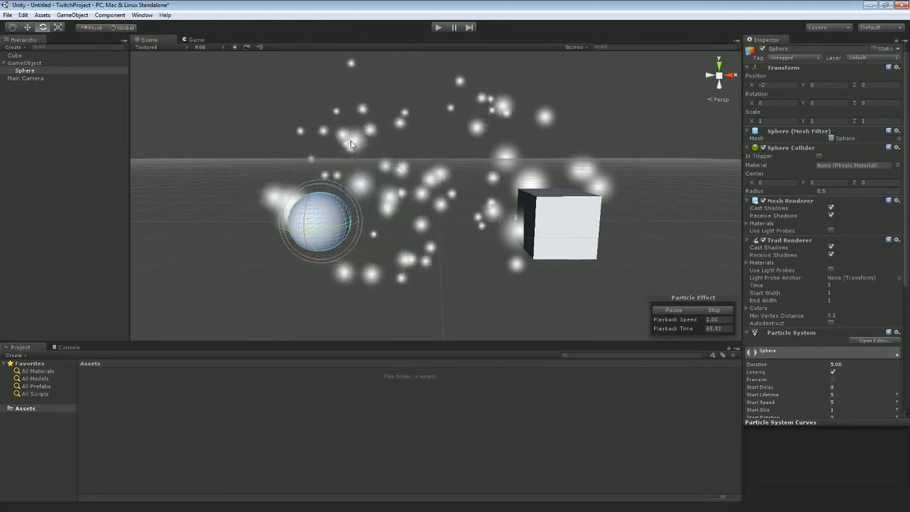
pyautogui.click(682, 311)
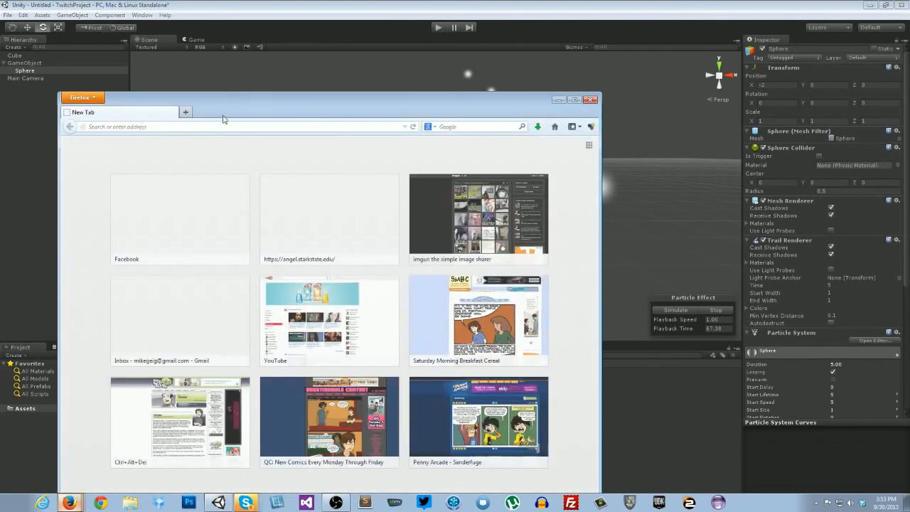
# Switch to Firefox, open unity3d.com/learn, look over the Learn overview page and highlight its address
pyautogui.moveTo(247, 102); pyautogui.dragTo(336, 73)
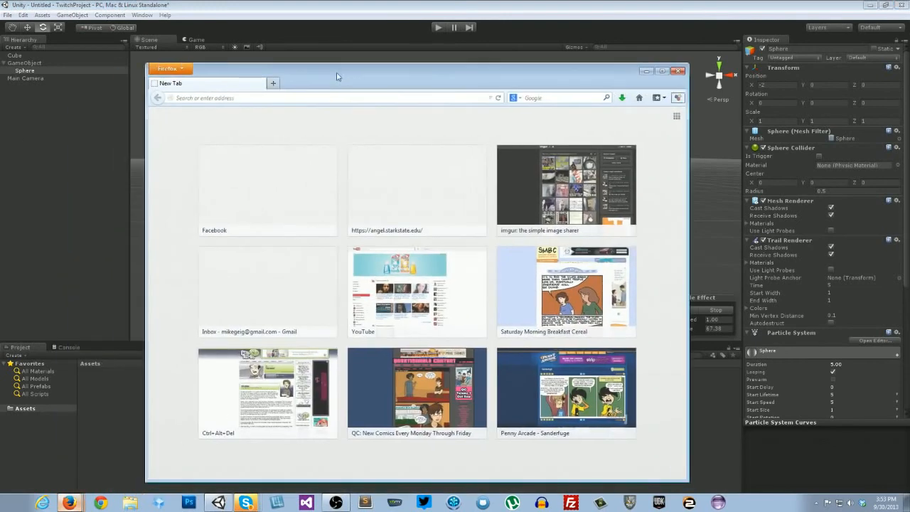
pyautogui.click(297, 97)
pyautogui.write('unity3d.com/learn')
pyautogui.press('Return')
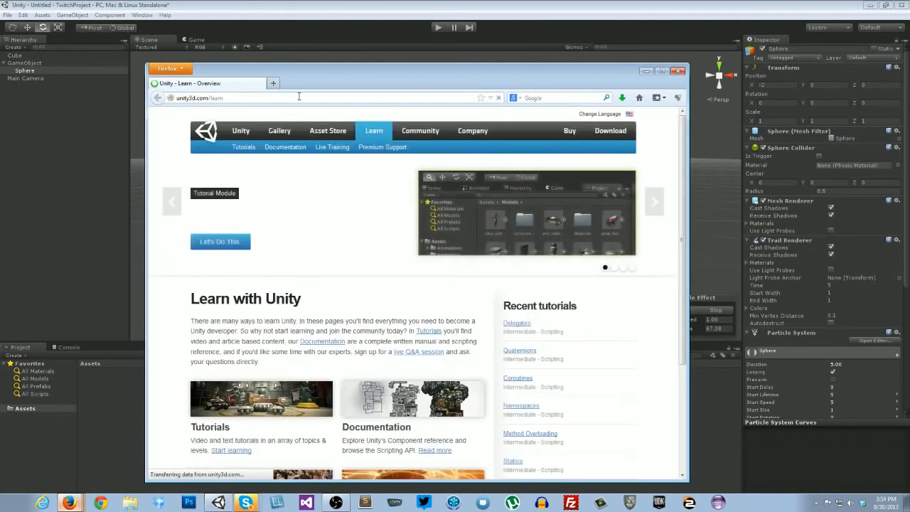
pyautogui.scroll(-4, 270, 241)
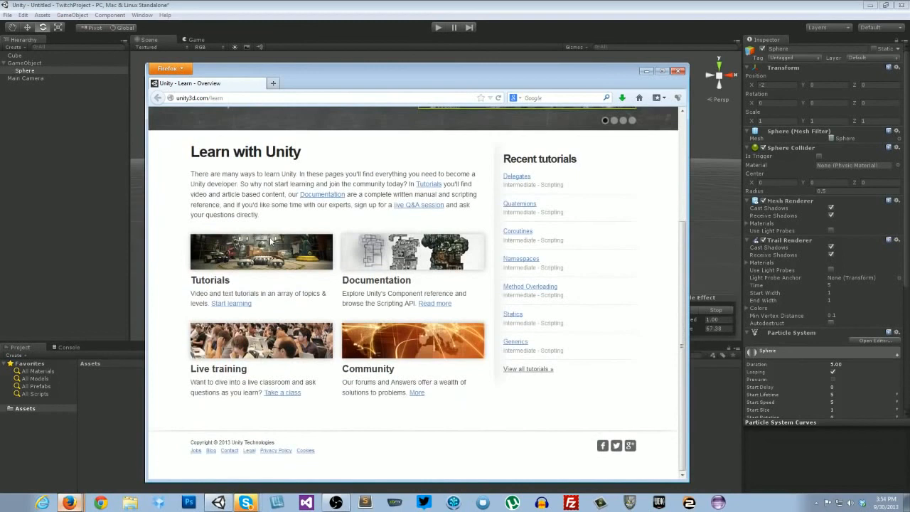
pyautogui.click(250, 98)
pyautogui.hotkey('ctrl', 'a')
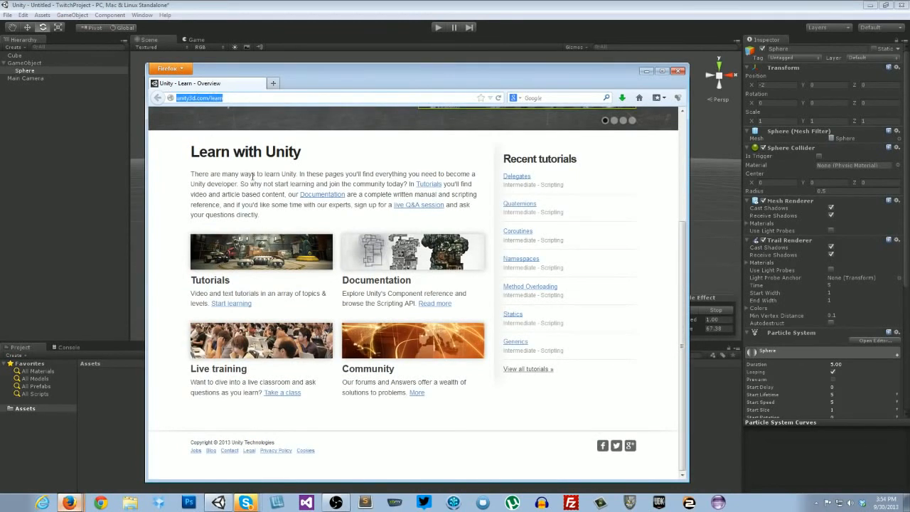
# Look through the beginner modules in Unity's tutorials, return to the Learn overview page and close the browser window
pyautogui.click(202, 145)
pyautogui.click(213, 263)
pyautogui.scroll(-4, 400, 268)
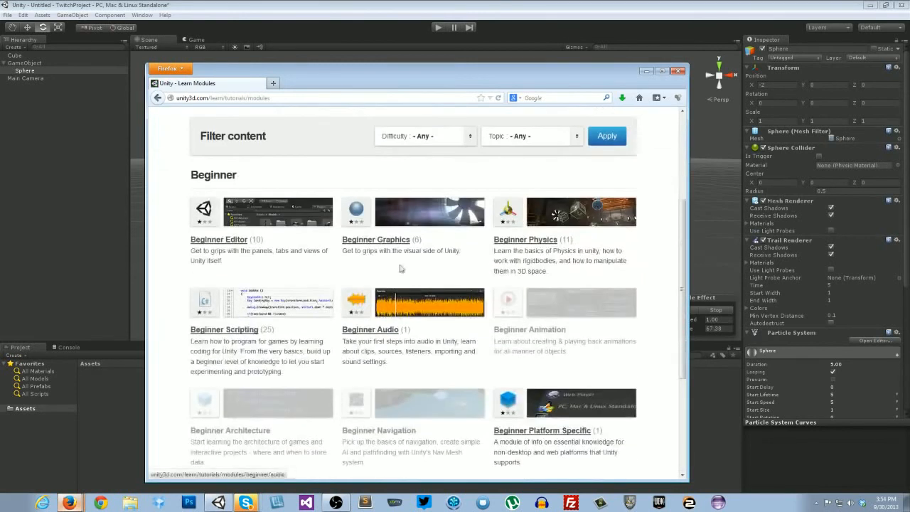
pyautogui.scroll(-5, 308, 342)
pyautogui.scroll(5, 312, 345)
pyautogui.hotkey('alt', 'Left')
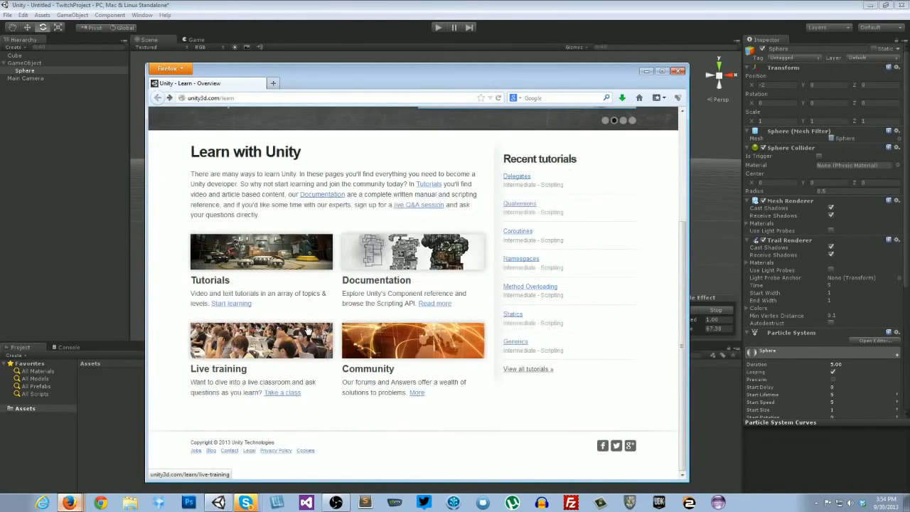
pyautogui.click(678, 70)
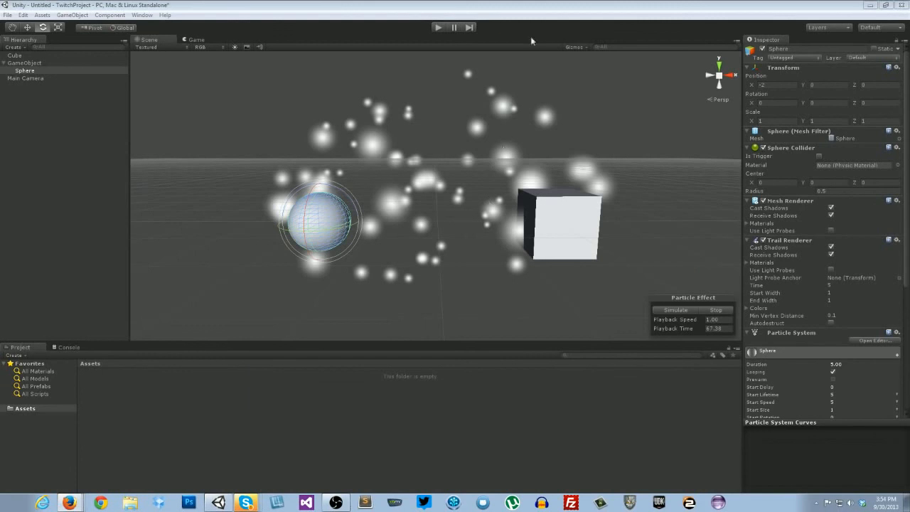